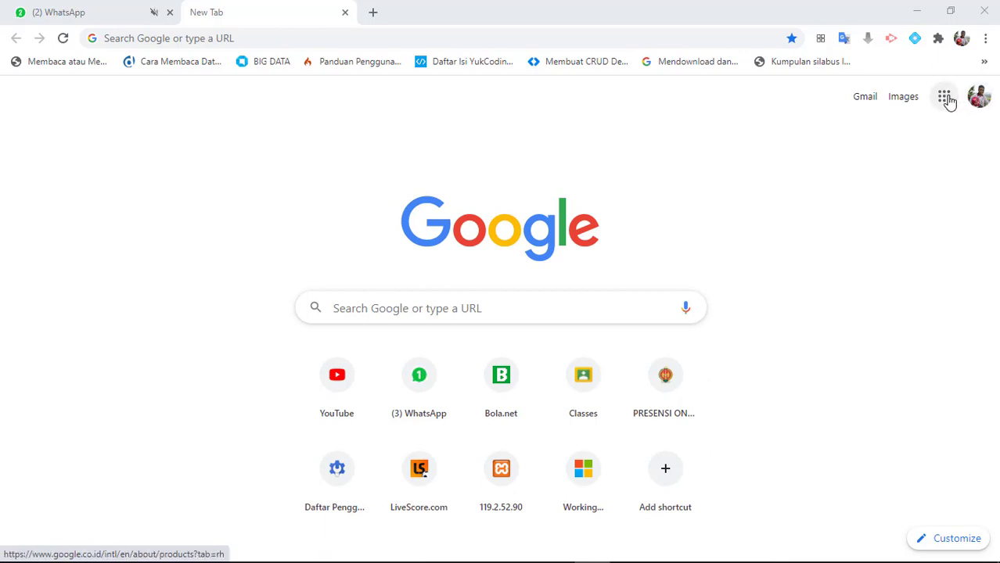
Go to Google Drive and open the bimtek folder inside the Sekolah folder
left_click(946, 98)
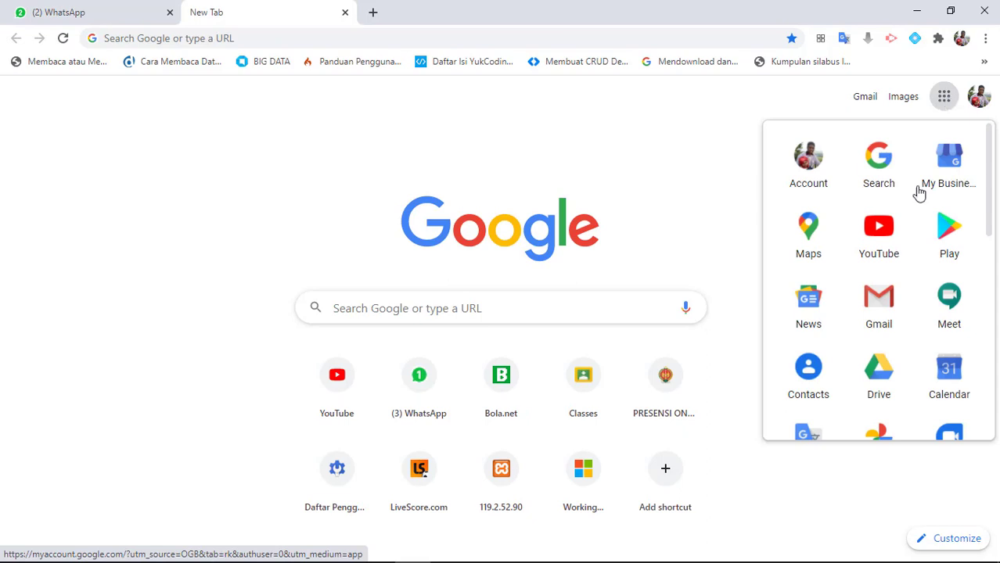
left_click(876, 384)
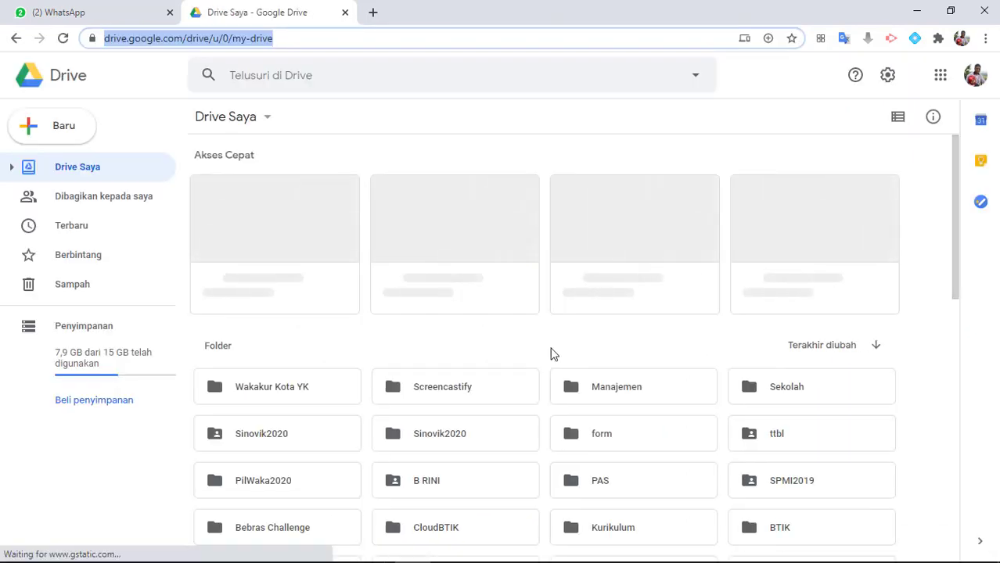
double_click(757, 389)
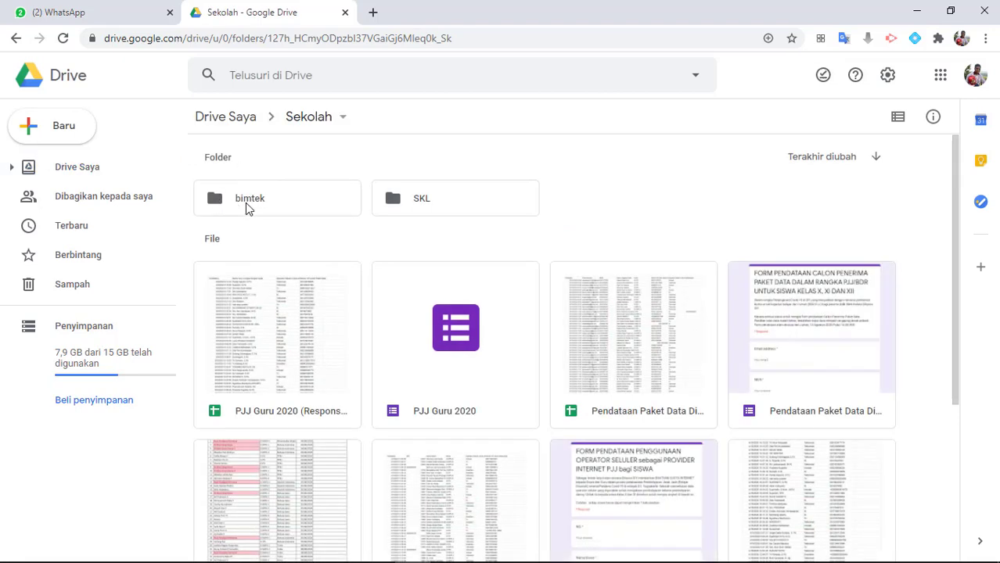
double_click(245, 205)
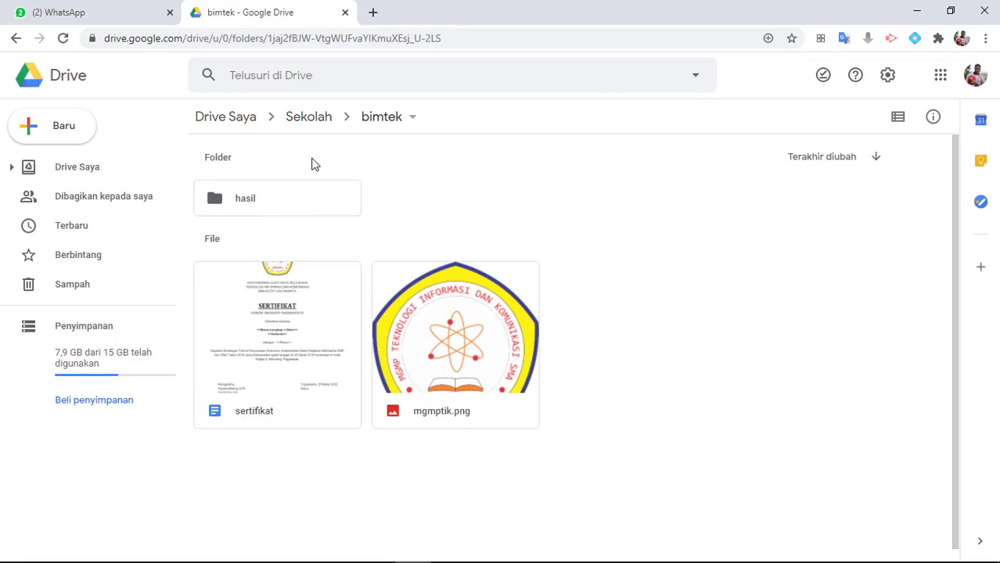
Open the sertifikat document from the bimtek folder
left_click(286, 337)
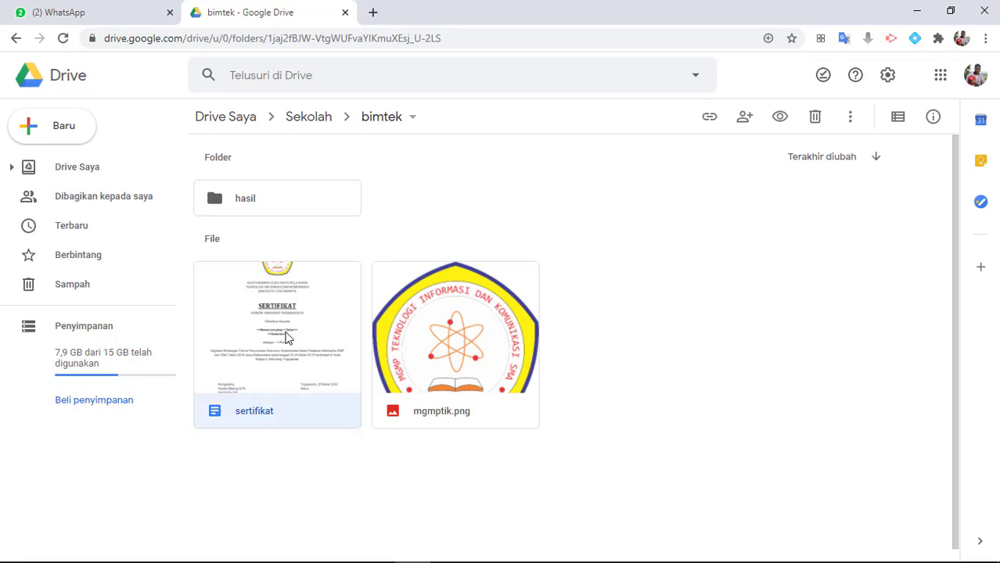
double_click(286, 319)
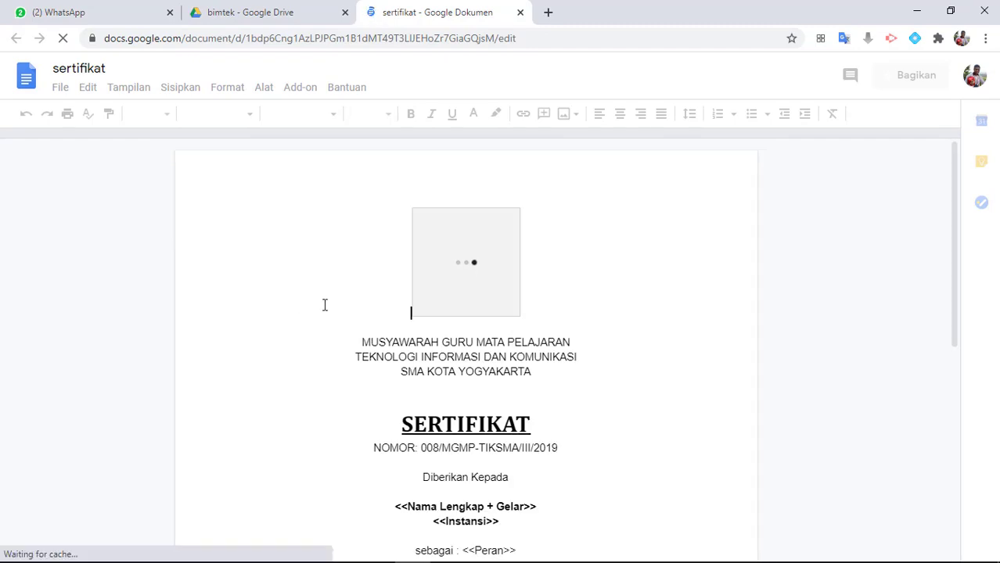
left_click(512, 340)
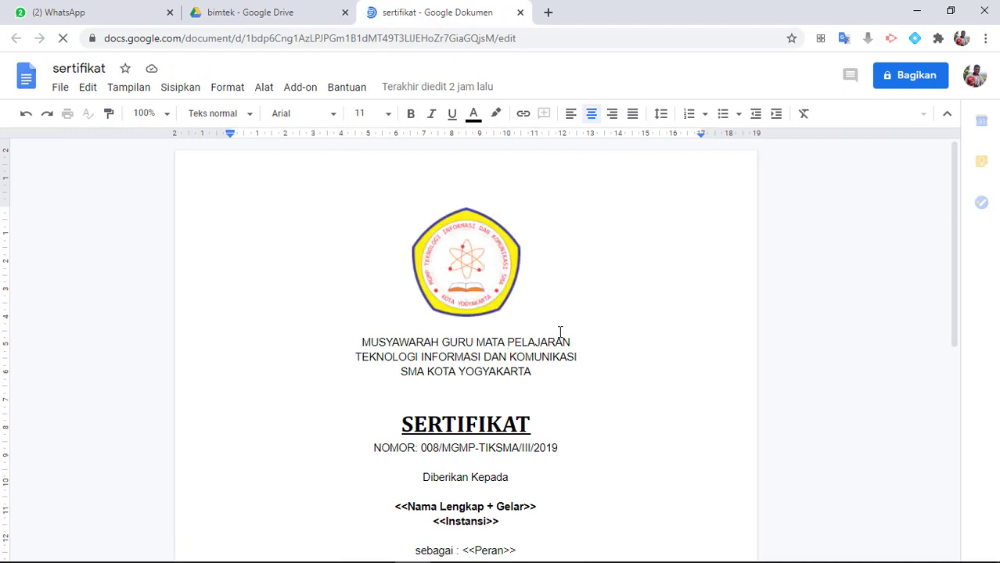
Look through the certificate template from the logo and heading down to the signature block
scroll(559, 321, "down", 4)
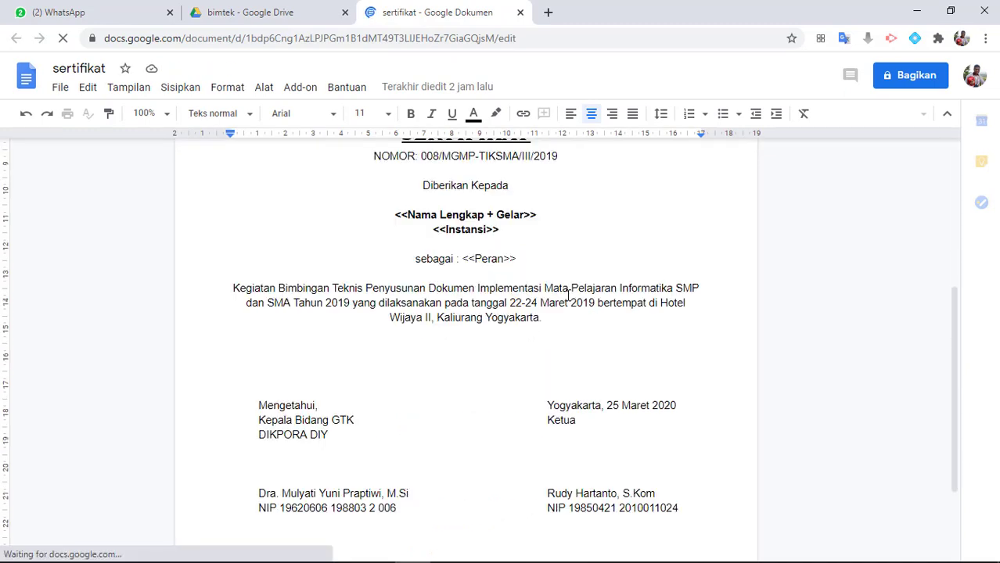
scroll(668, 281, "up", 5)
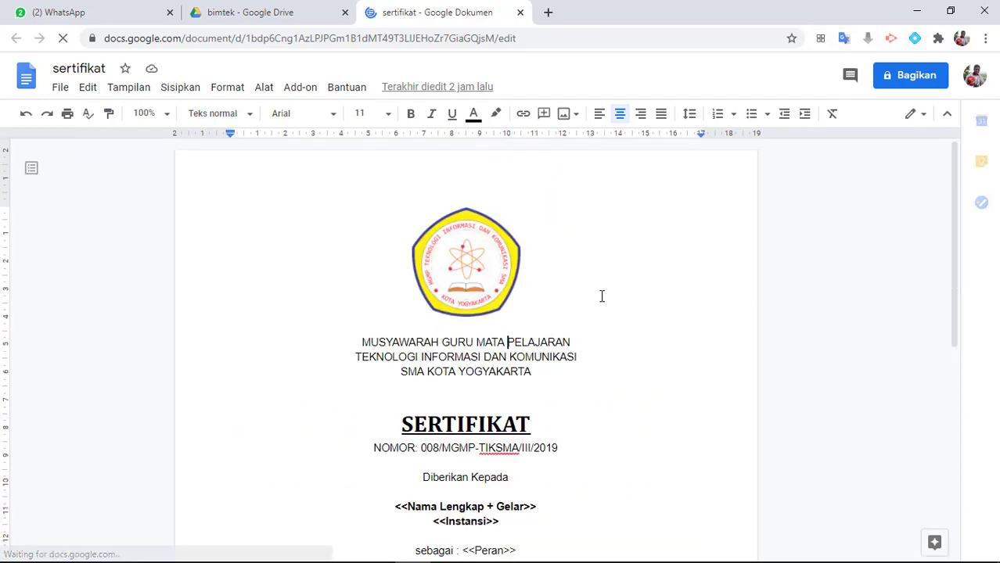
scroll(602, 296, "down", 1)
scroll(602, 296, "down", 5)
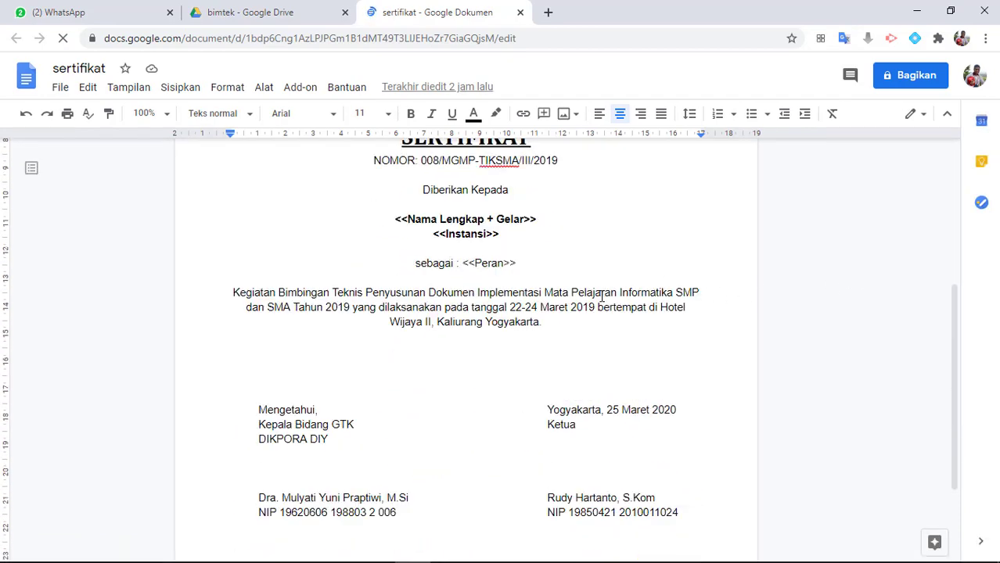
scroll(602, 296, "up", 3)
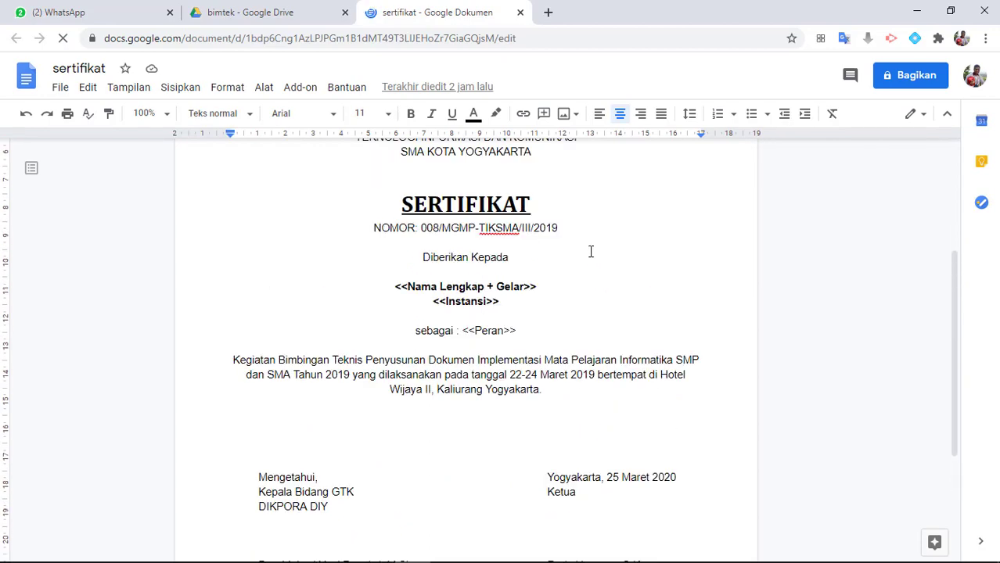
scroll(955, 282, "up", 2)
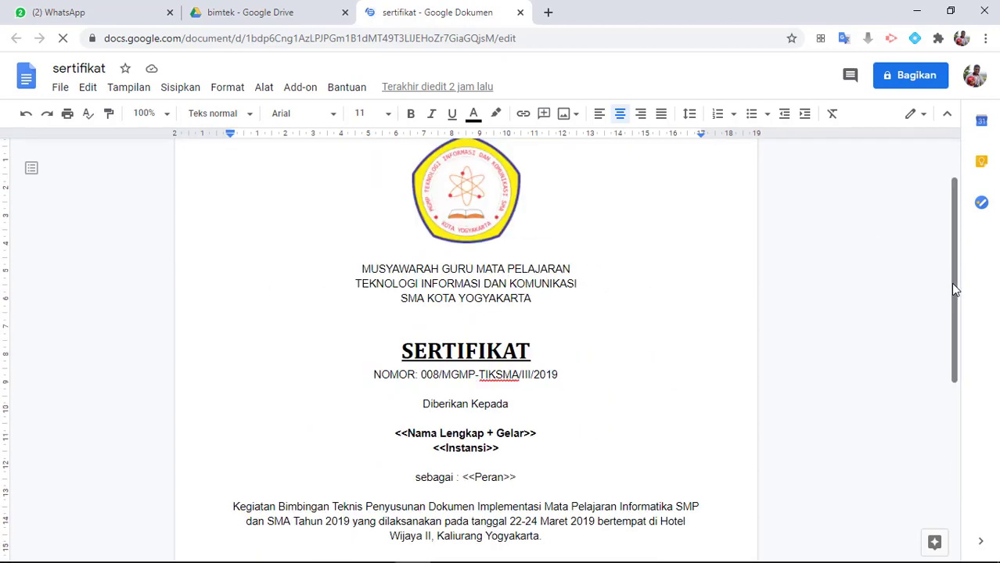
scroll(543, 339, "down", 2)
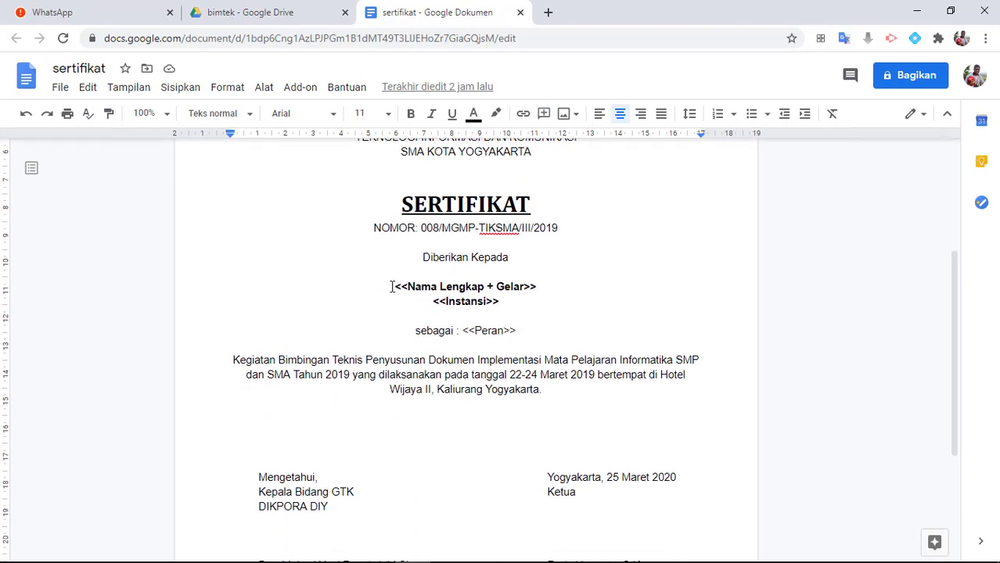
Examine the <<Nama Lengkap + Gelar>>, <<Instansi>> and <<Peran>> placeholders in the certificate by selecting their text
left_click(398, 287)
left_click_drag(396, 287, 554, 288)
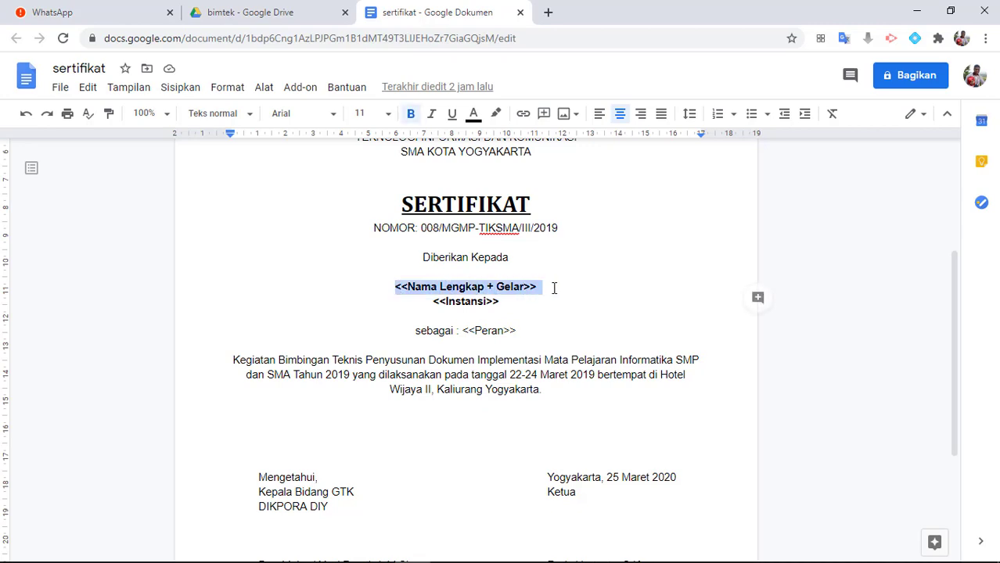
left_click(554, 288)
mouse_move(395, 287)
left_mouse_down()
mouse_move(529, 288)
mouse_move(396, 285)
left_mouse_up()
left_click(417, 288)
left_click(545, 288)
left_click(449, 289)
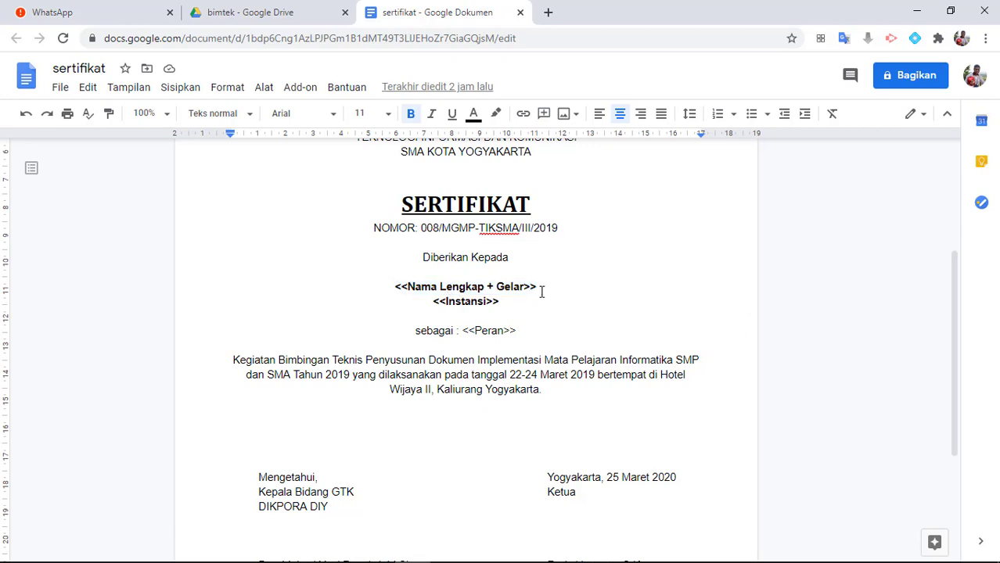
left_click_drag(539, 288, 397, 290)
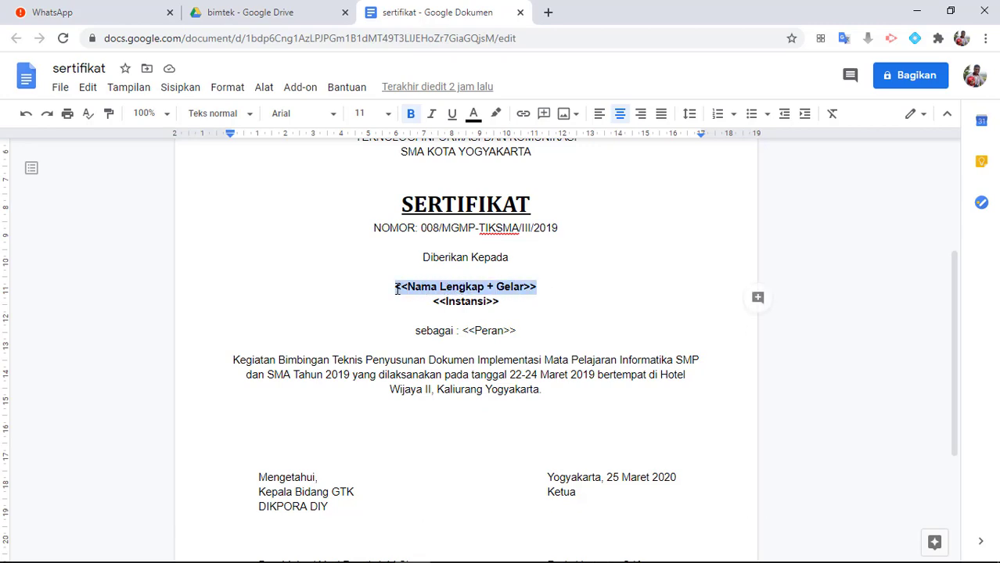
left_click(488, 297)
double_click(512, 302)
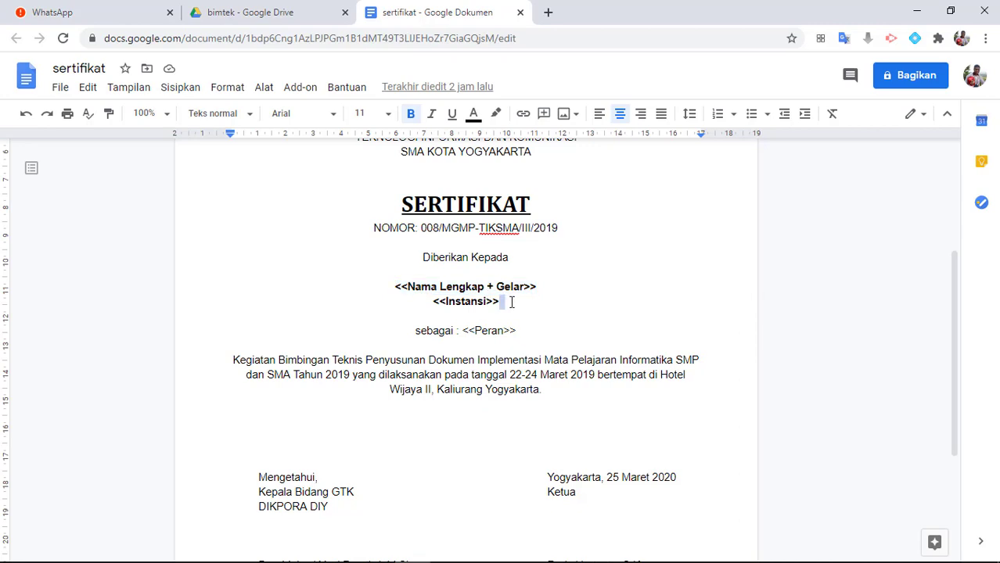
mouse_move(511, 302)
left_mouse_down()
mouse_move(431, 303)
mouse_move(475, 329)
mouse_move(518, 329)
left_mouse_up()
Review the full certificate layout again, including the fixed event text and the signature block around the placeholders
scroll(521, 339, "down", 5)
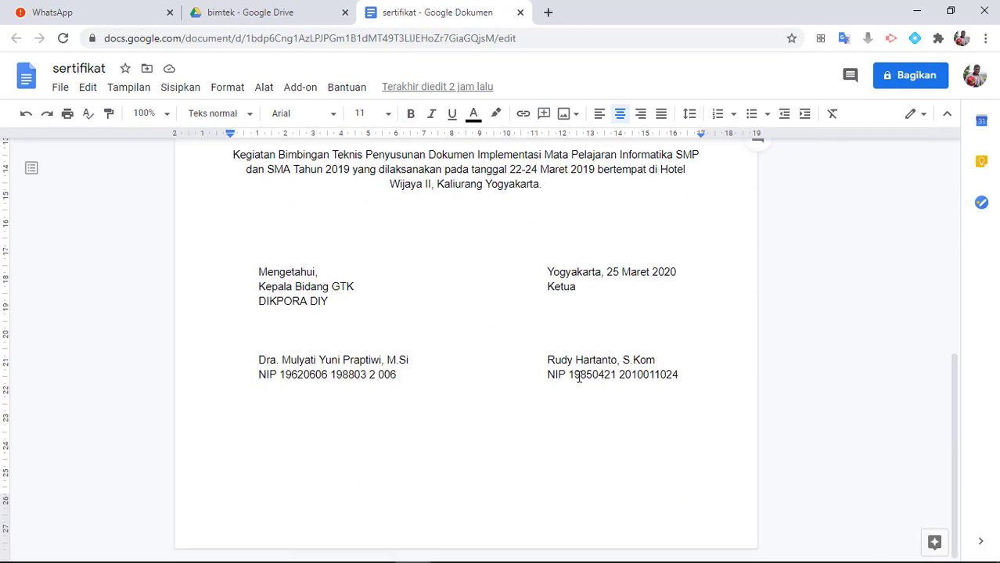
scroll(492, 324, "up", 5)
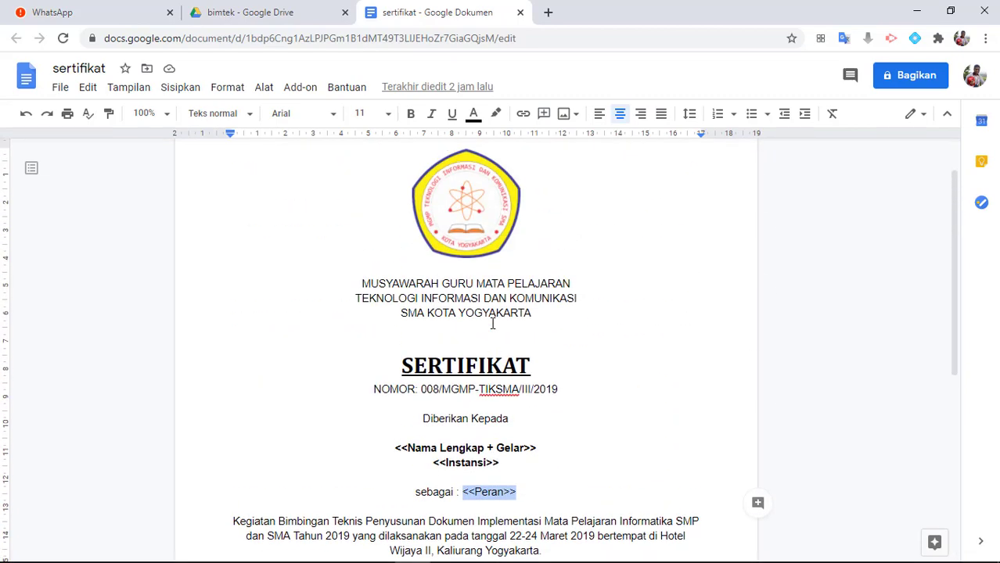
scroll(492, 324, "up", 1)
scroll(493, 324, "down", 2)
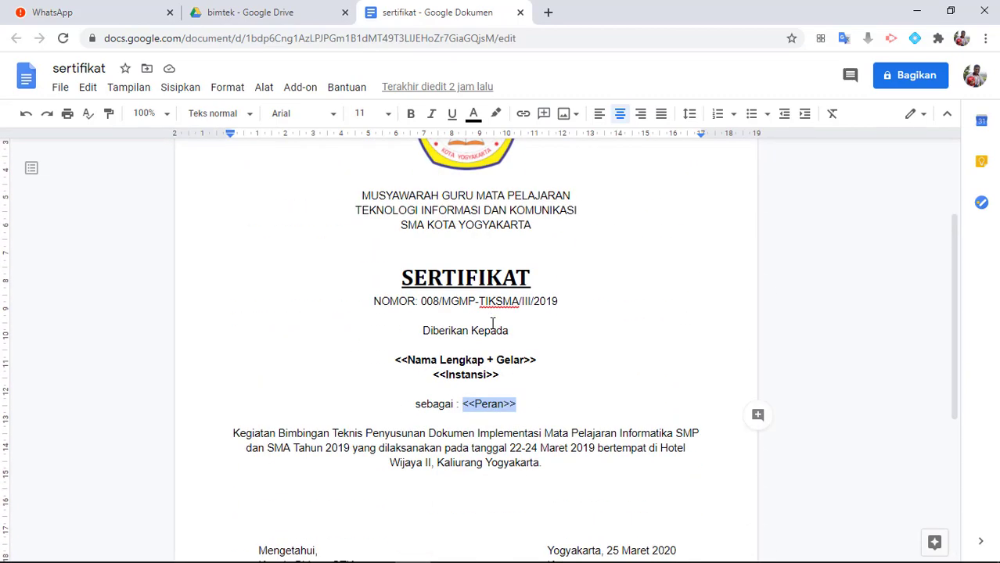
scroll(492, 324, "down", 1)
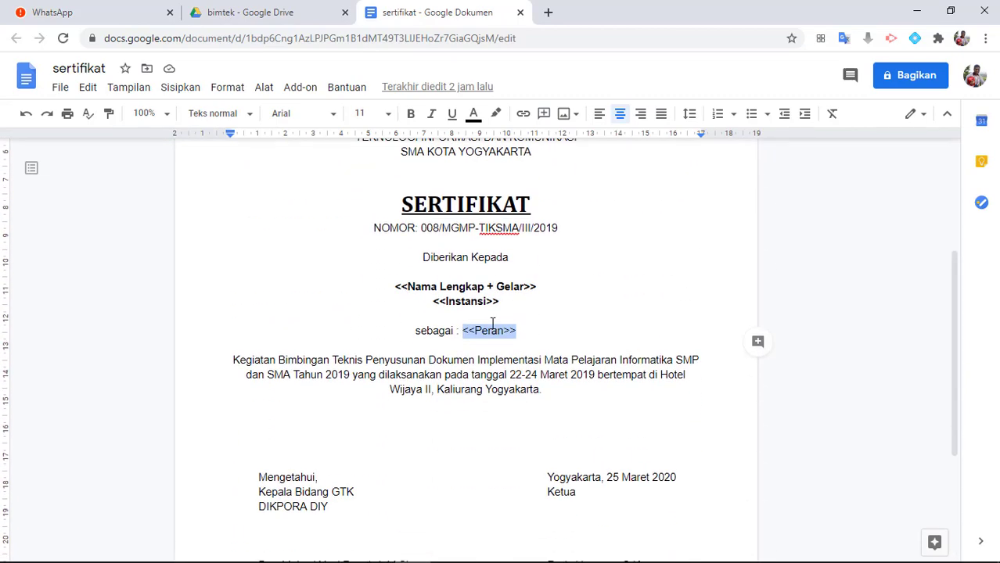
scroll(493, 324, "down", 2)
scroll(492, 324, "up", 3)
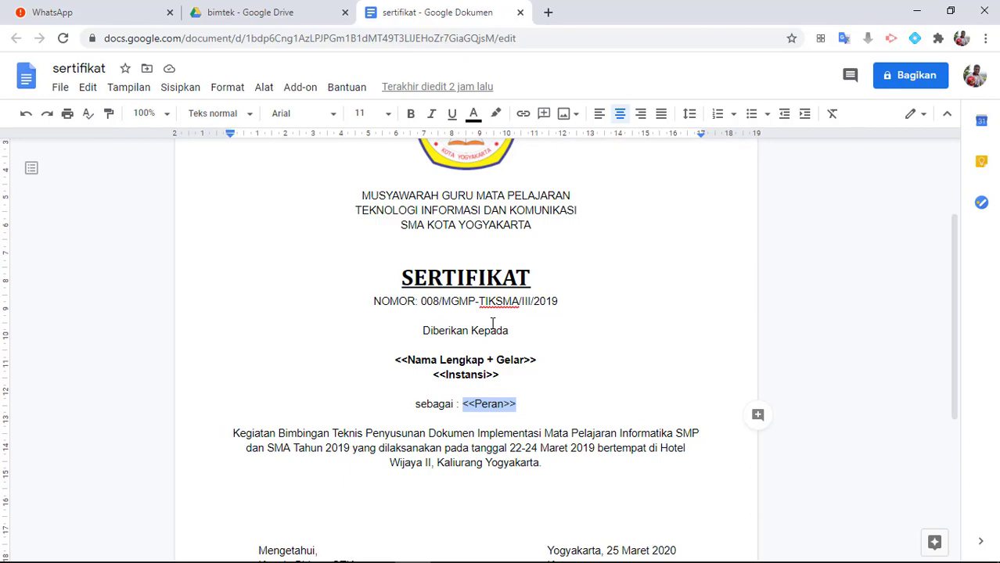
scroll(492, 324, "up", 2)
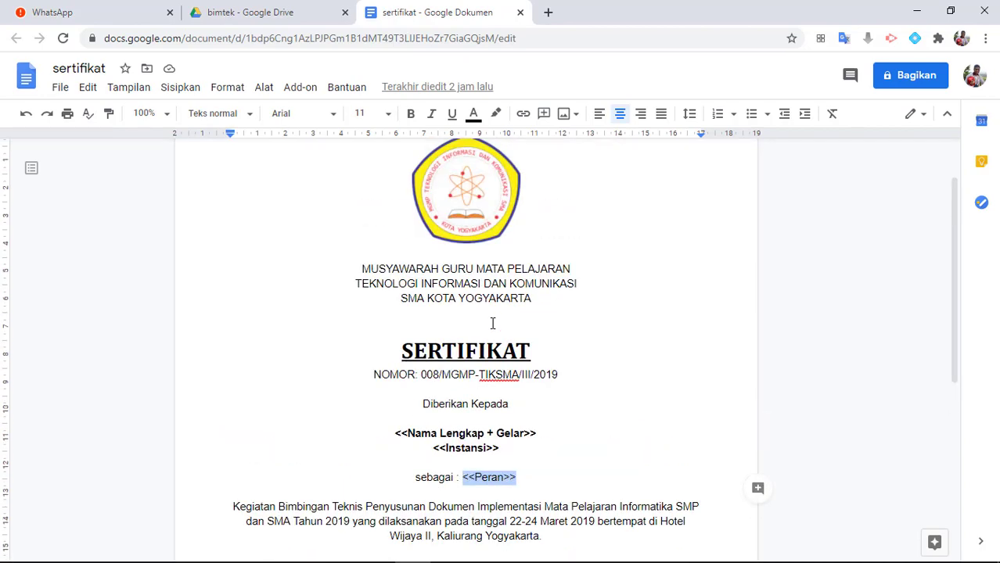
scroll(493, 324, "down", 2)
scroll(492, 324, "up", 2)
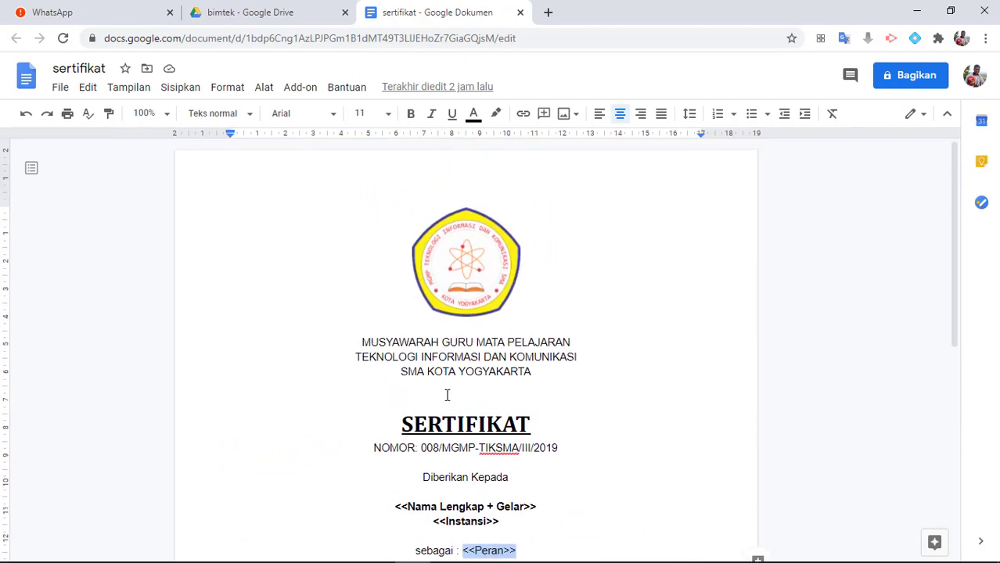
scroll(469, 379, "down", 3)
Examine the double angle brackets and the enclosed field name of the Nama Lengkap + Gelar placeholder
left_click(548, 313)
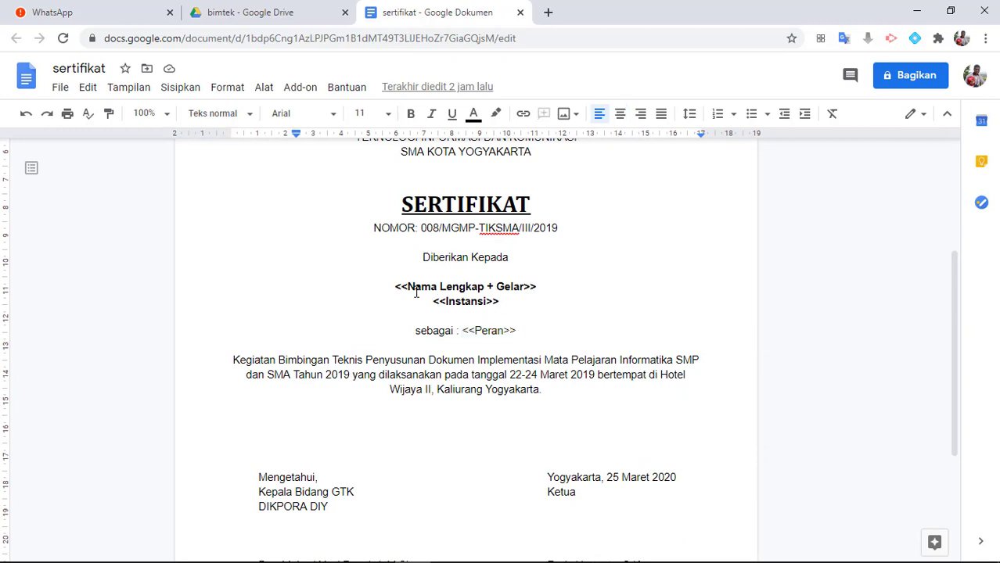
left_click_drag(409, 287, 394, 287)
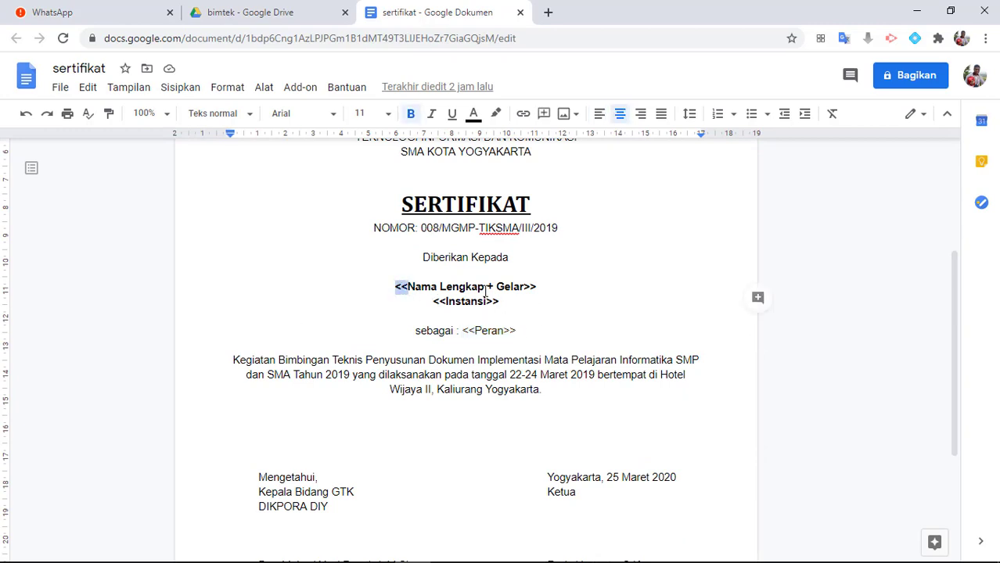
left_click(502, 291)
left_click(396, 287)
left_click_drag(396, 287, 407, 288)
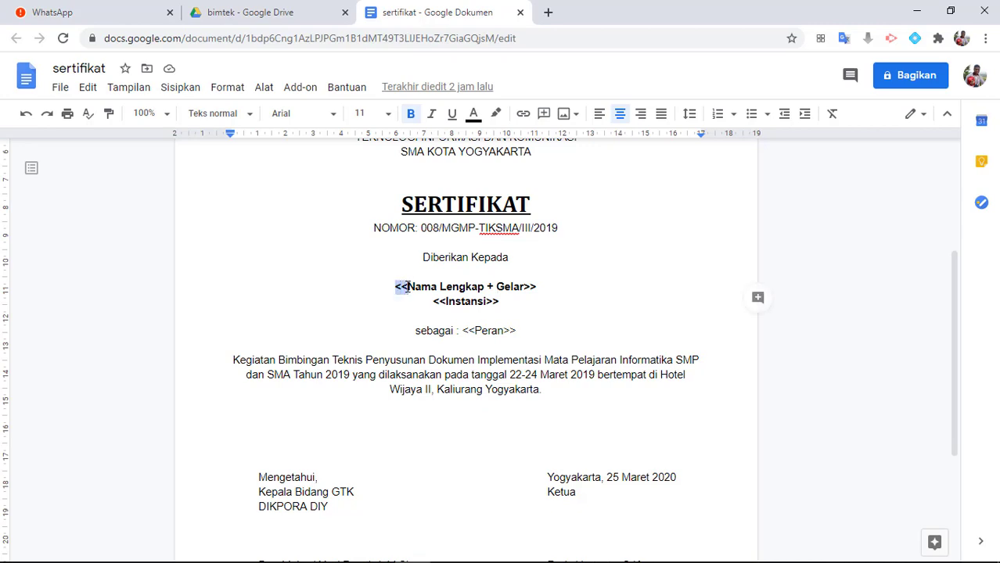
left_click(524, 290)
left_click_drag(528, 291, 537, 290)
left_click_drag(406, 287, 521, 286)
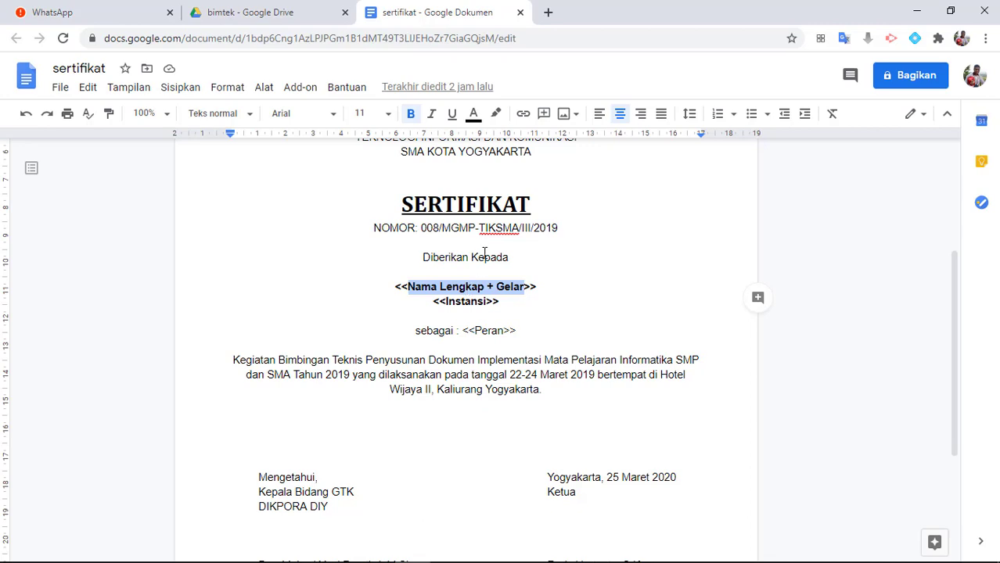
left_click(564, 238)
Return to the bimtek folder in Google Drive and create a new blank Google Form there
left_click(283, 14)
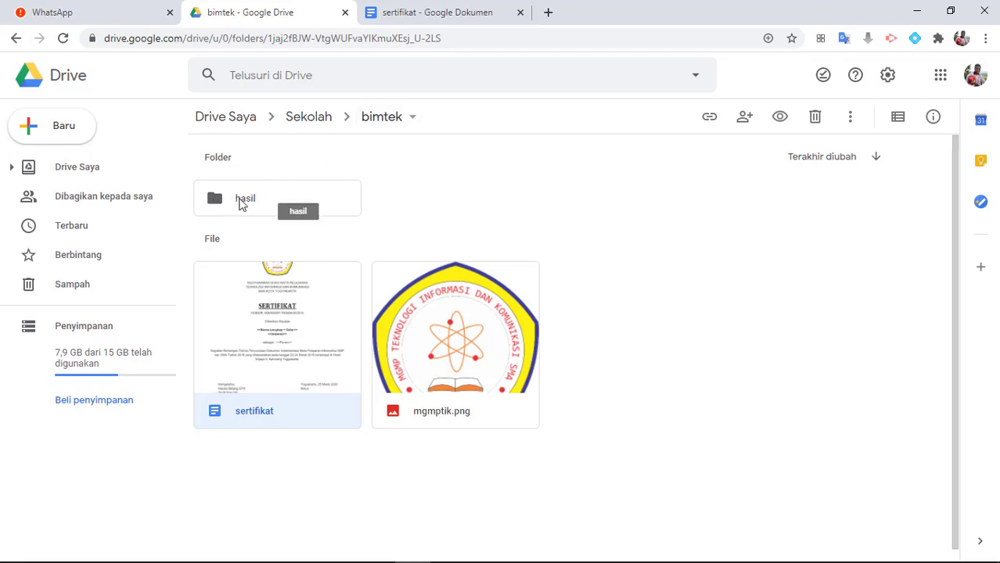
left_click(63, 139)
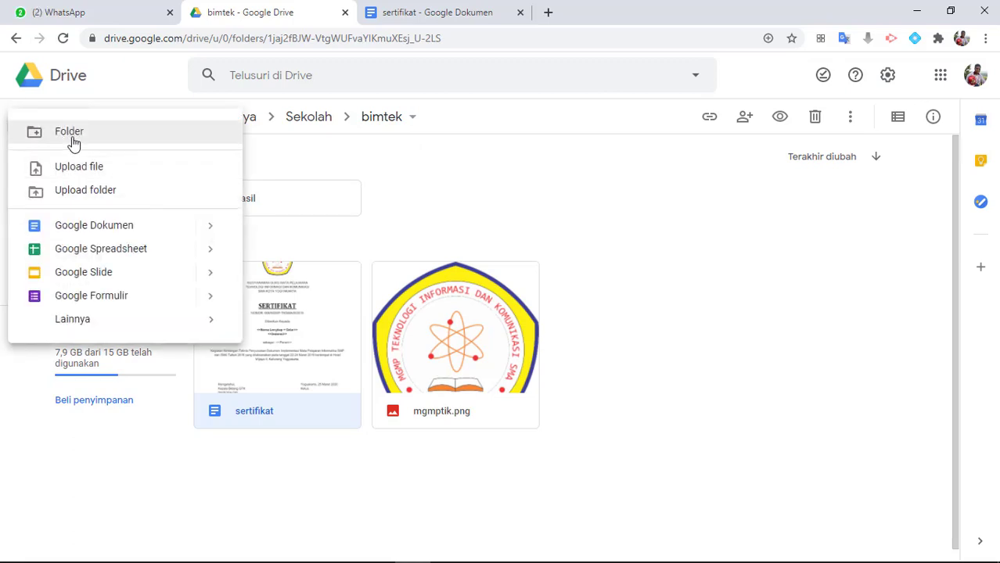
left_click(328, 177)
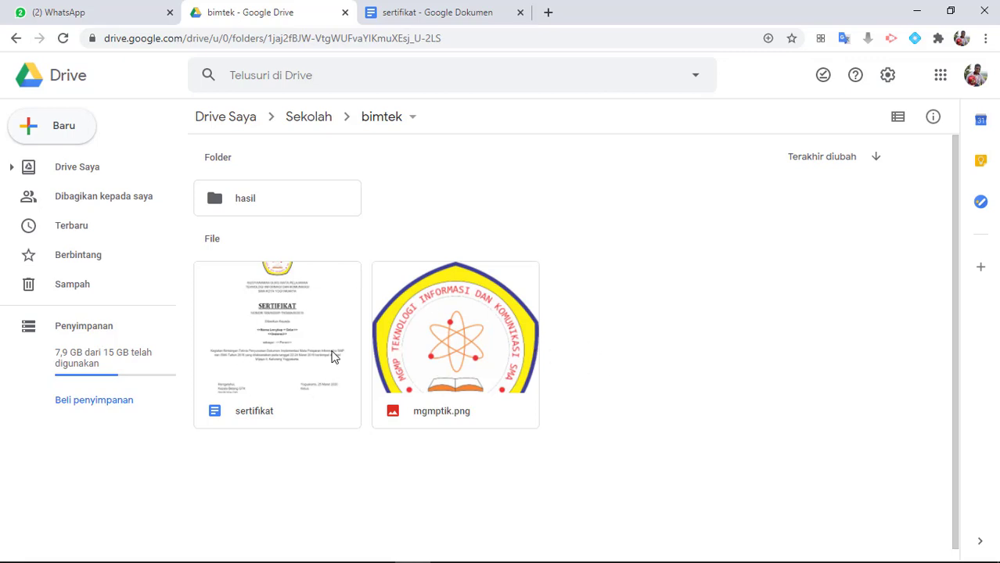
left_click(76, 137)
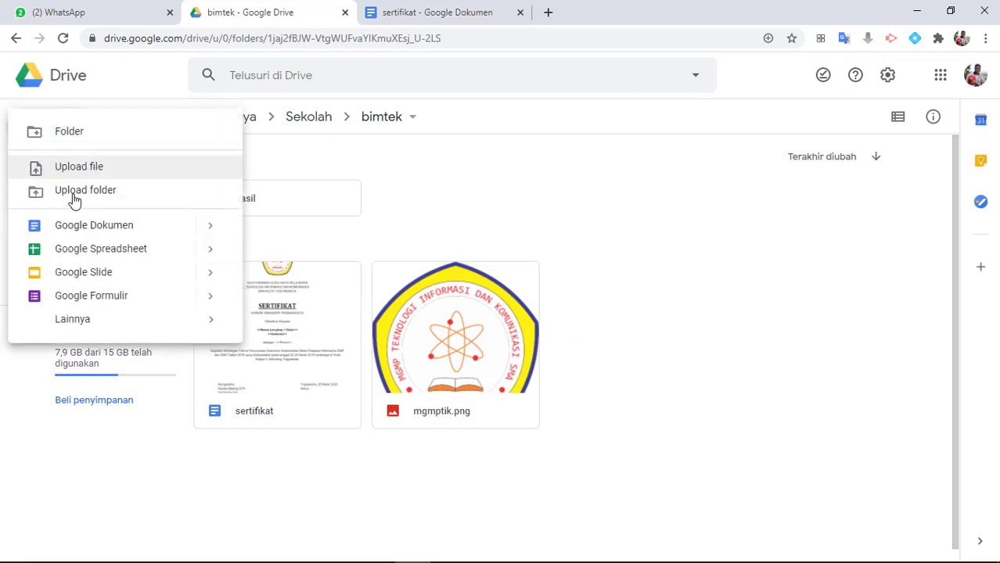
left_click(86, 304)
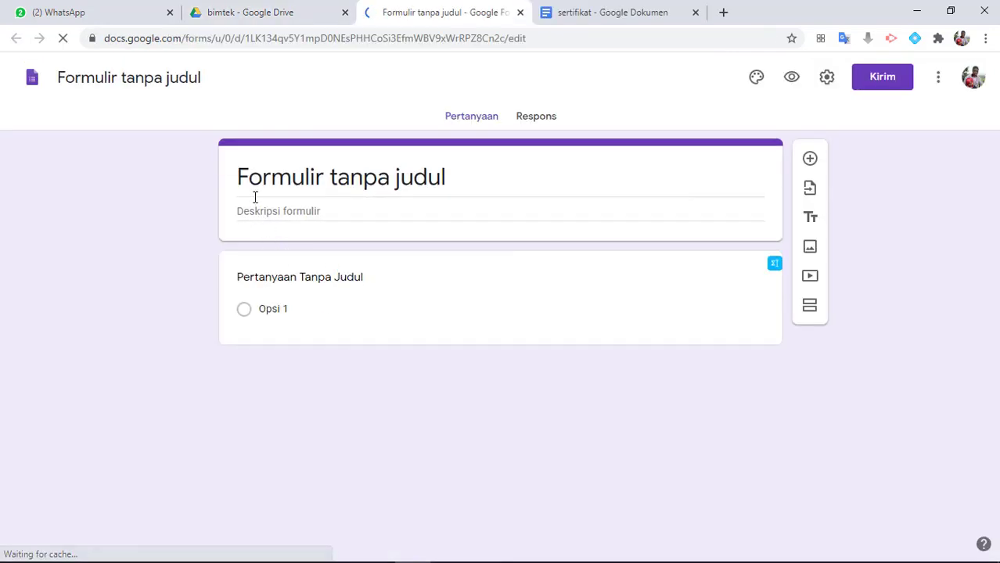
Replace the form's title with "Formulir Peserta Bimtek Informatika 2019"
left_click(262, 177)
left_click_drag(463, 183, 217, 174)
type("For")
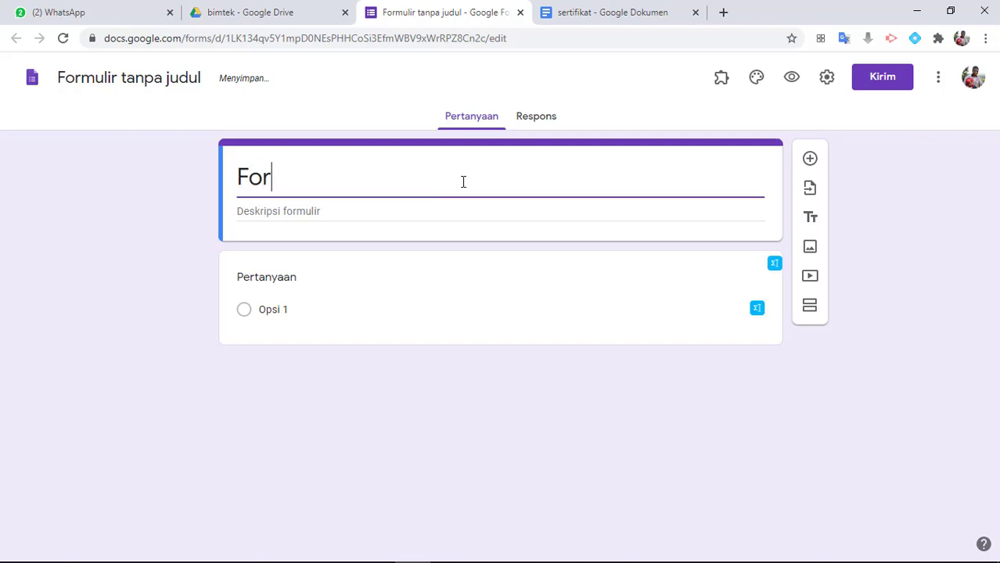
type("mulir B")
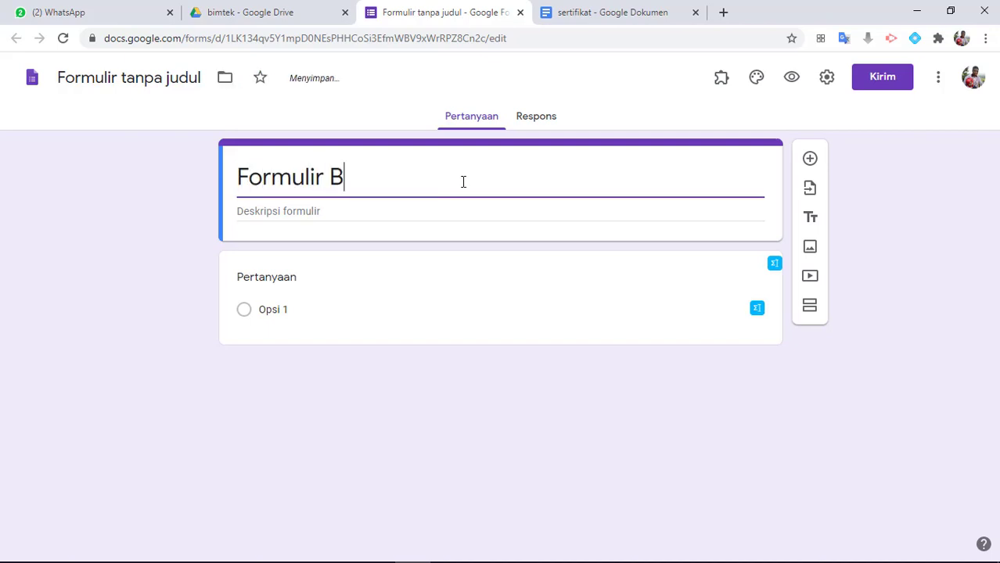
key("BackSpace")
type("Peserta ")
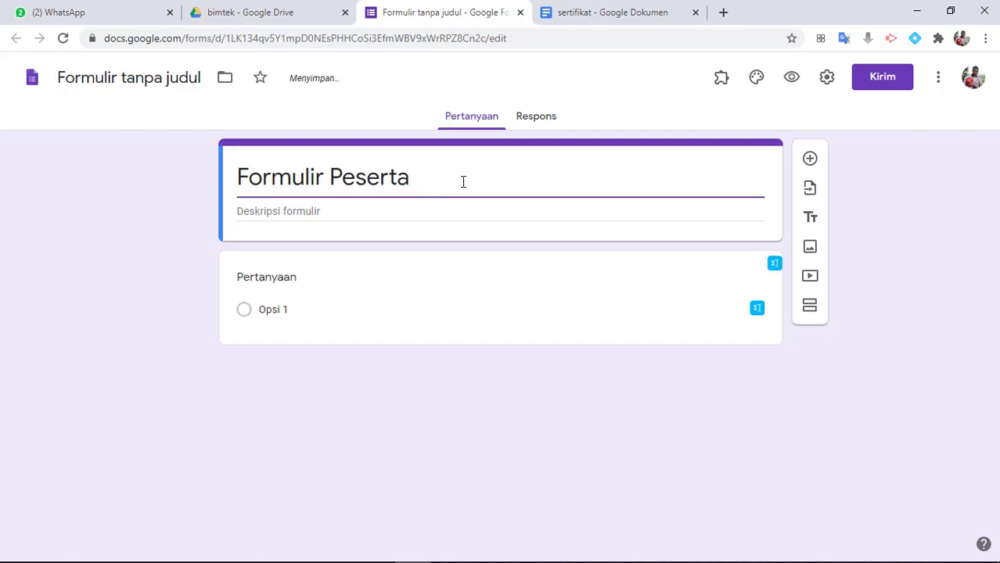
type("Bimtek Info")
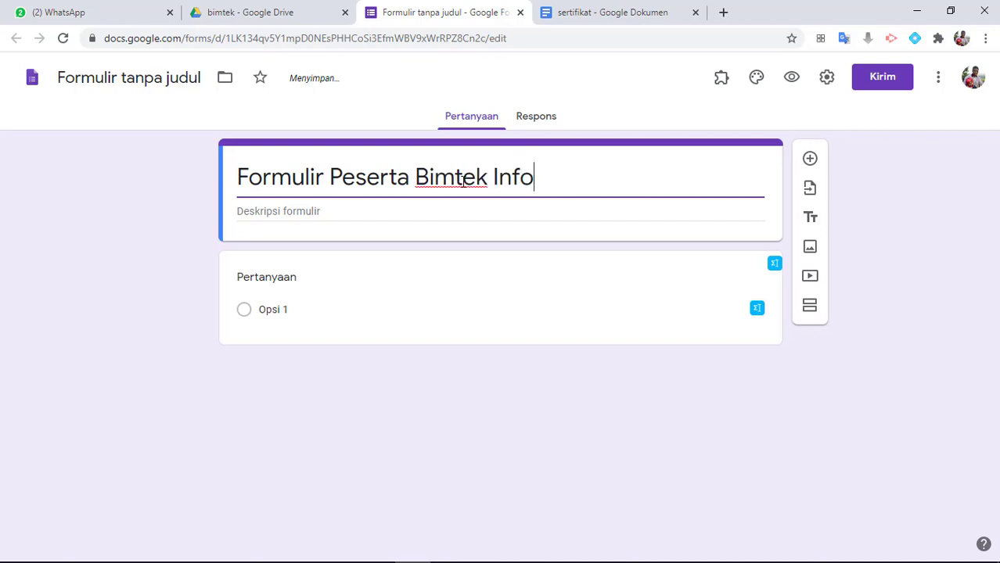
type("rmatika 2")
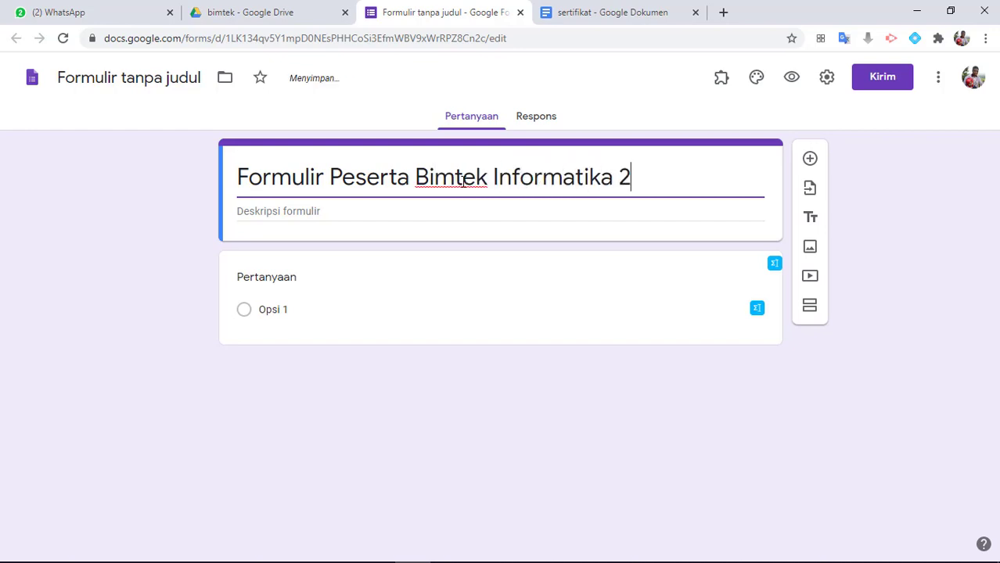
type("019")
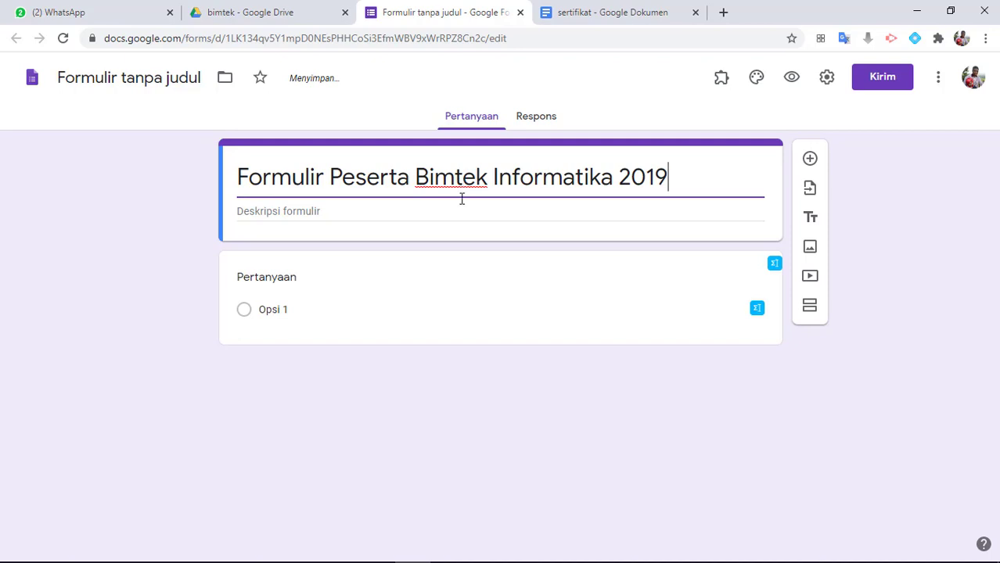
left_click(311, 220)
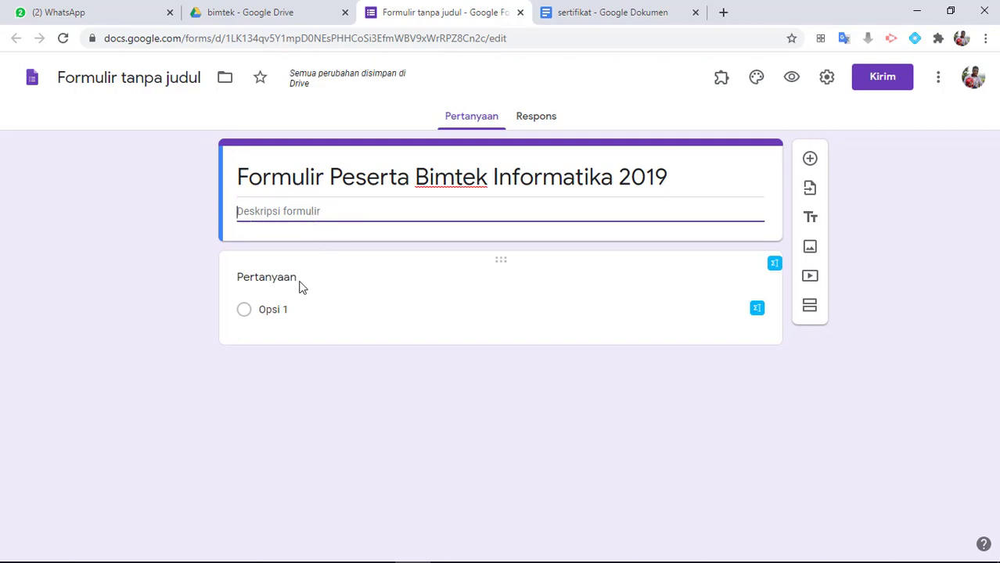
Copy "Nama Lengkap + Gelar" from the sertifikat document in Google Docs into the form's first question title and make that question required
left_click(268, 284)
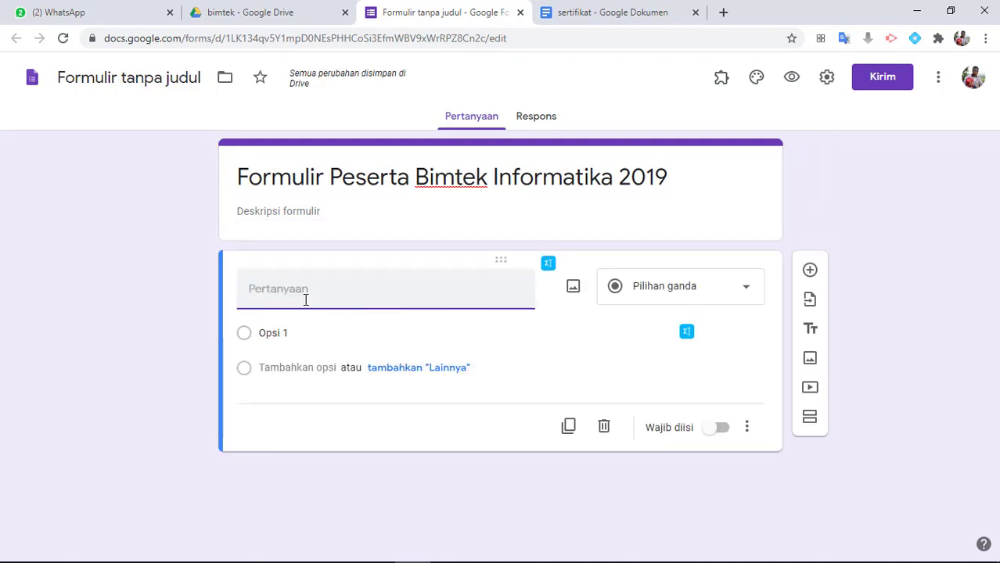
left_click(598, 14)
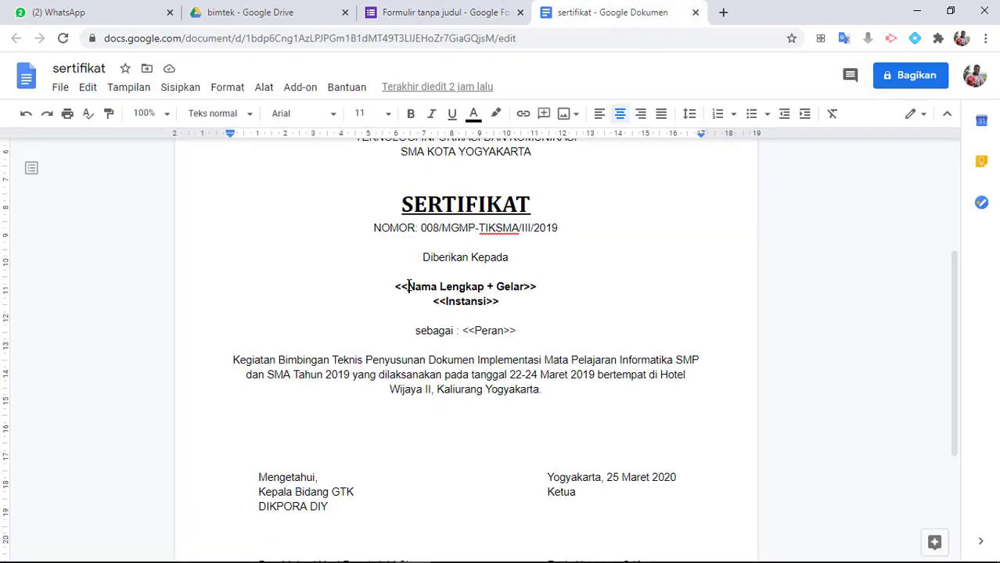
left_click_drag(408, 286, 524, 290)
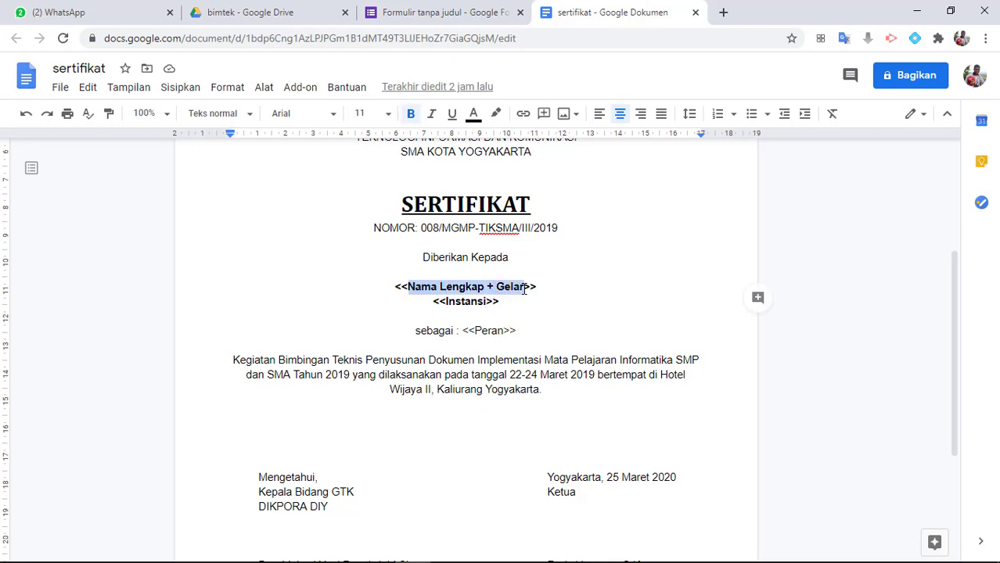
right_click(493, 287)
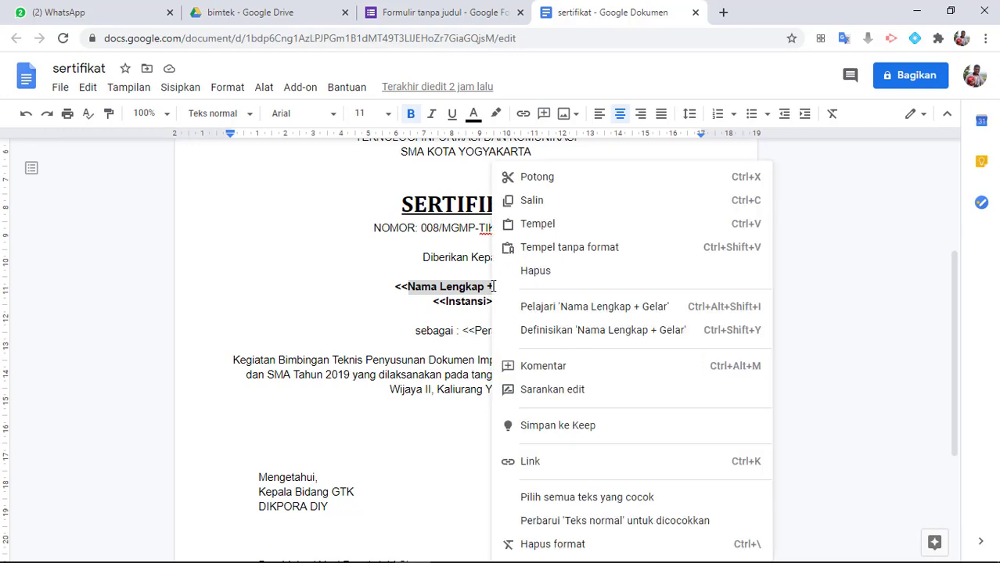
left_click(511, 204)
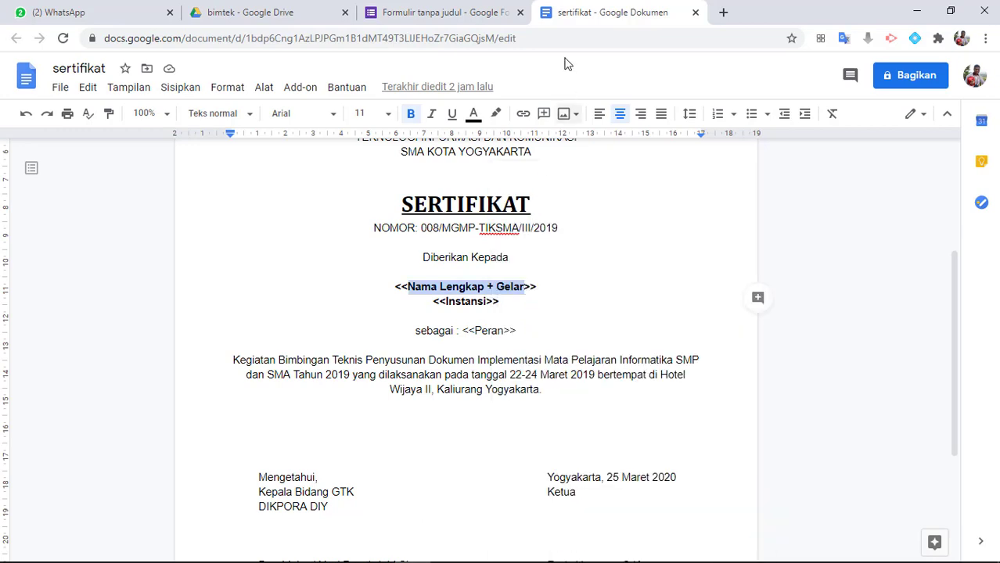
left_click(470, 12)
left_click(358, 283)
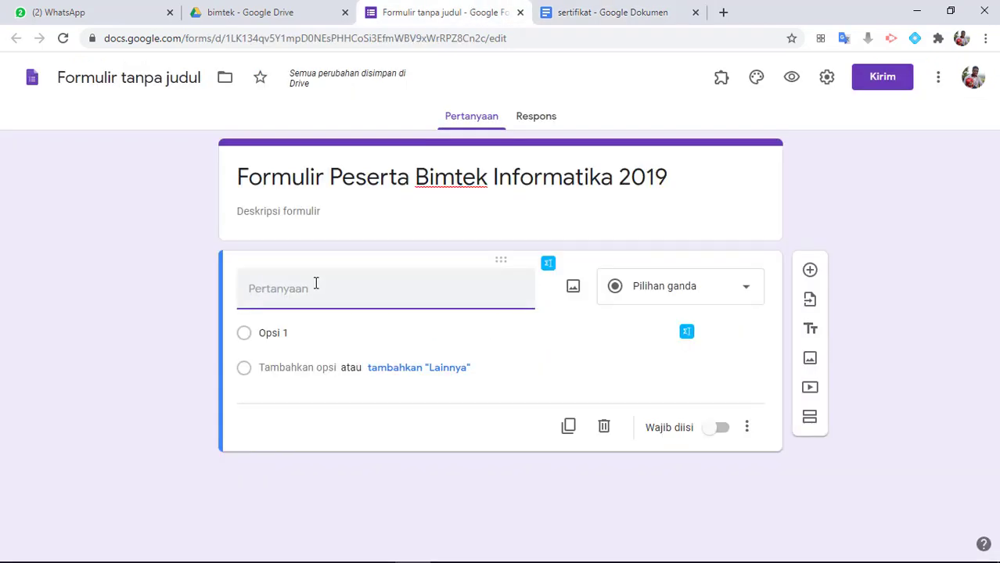
key("ctrl+v")
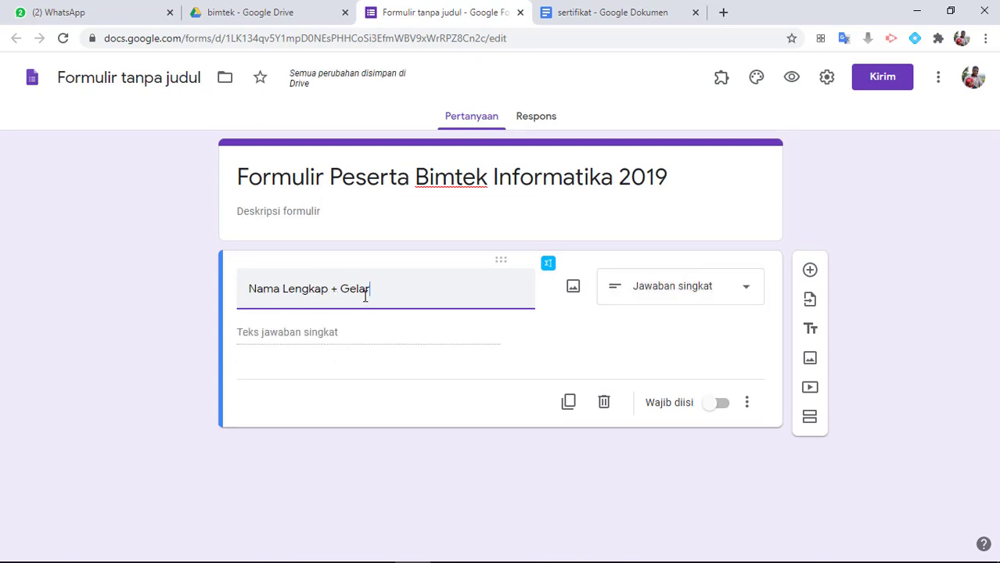
left_click(720, 405)
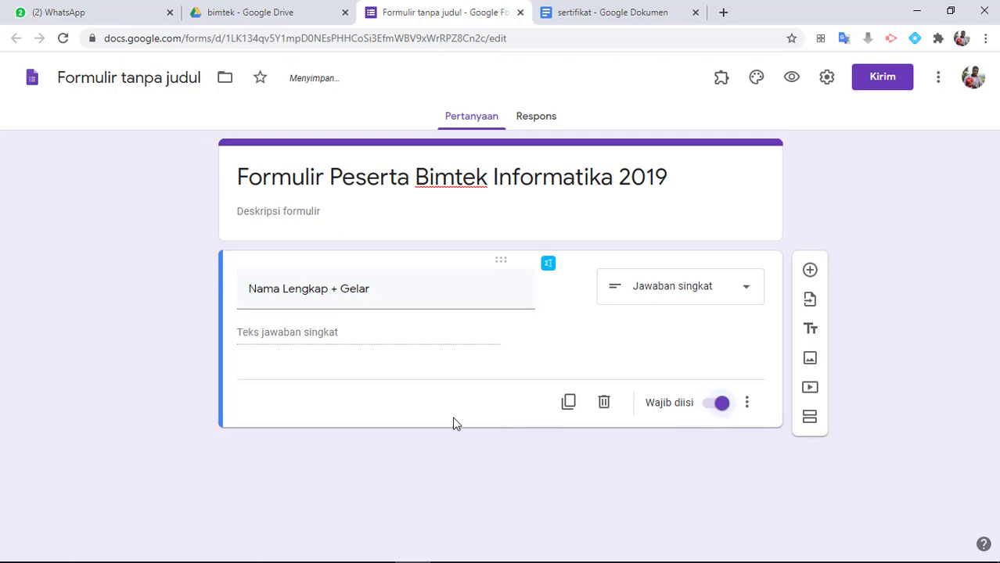
Add a second required question titled "Instansi", copying the title from the placeholder in the sertifikat document
left_click(811, 270)
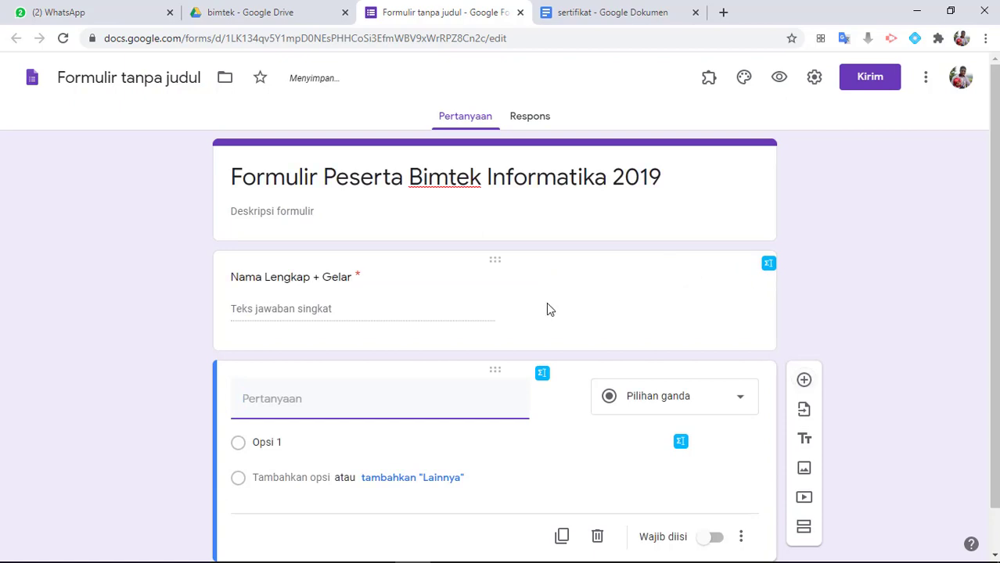
left_click(578, 14)
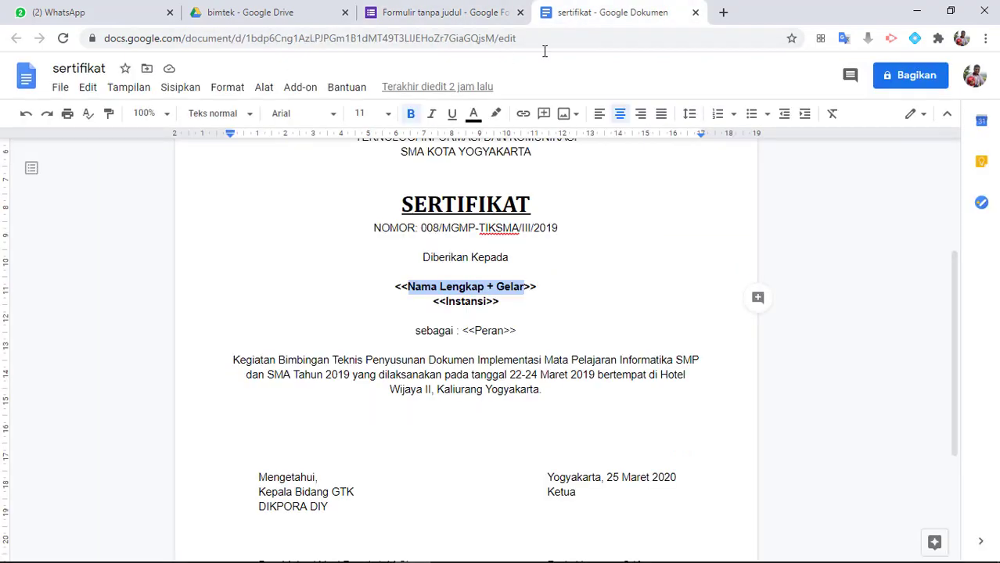
double_click(457, 303)
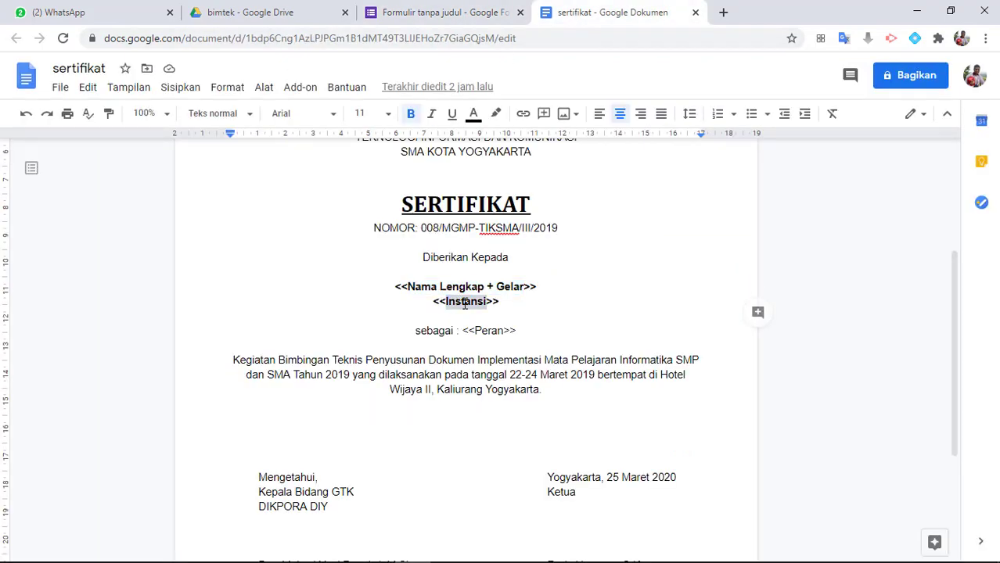
right_click(464, 304)
left_click(504, 205)
left_click(454, 11)
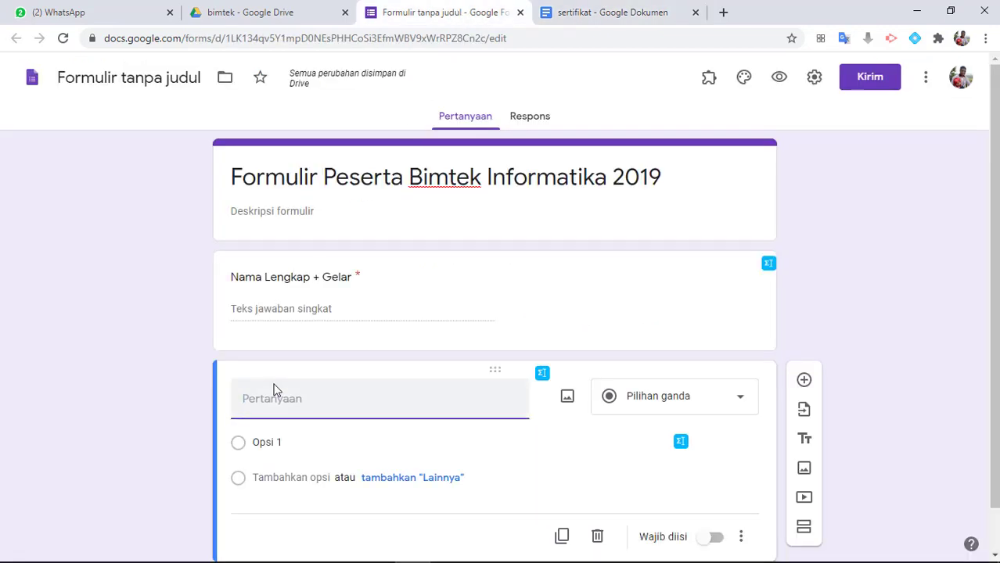
key("ctrl+v")
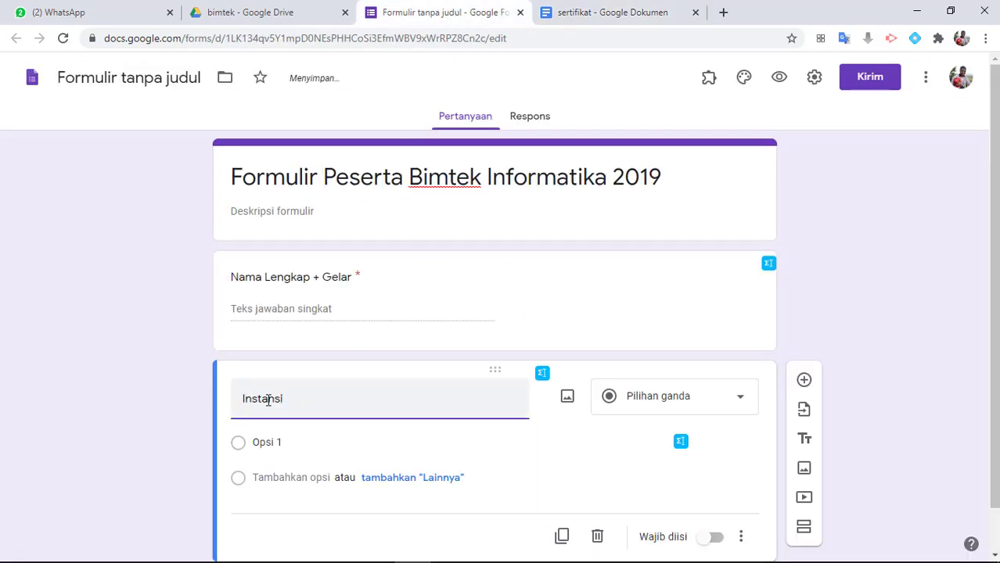
scroll(431, 394, "down", 1)
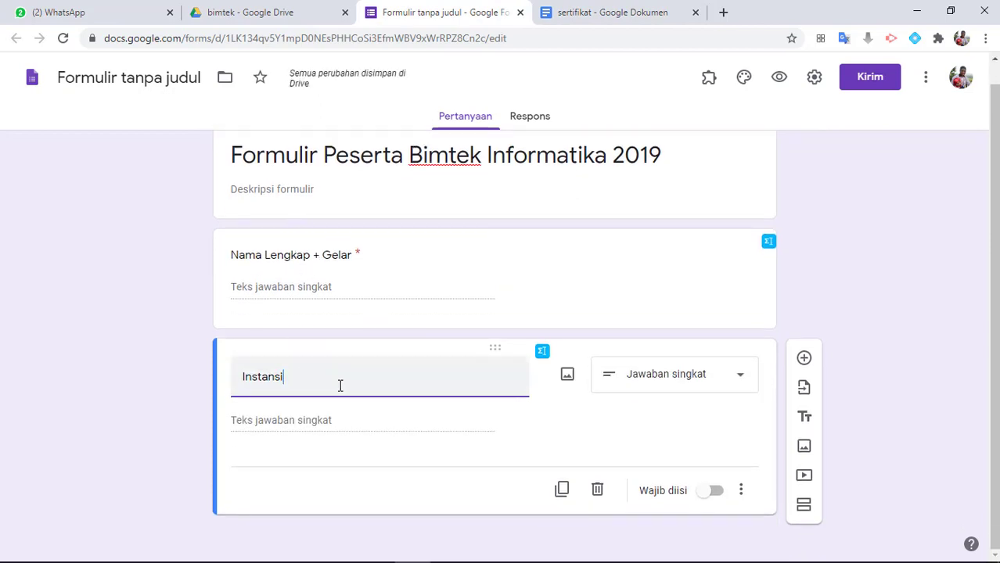
left_click(721, 493)
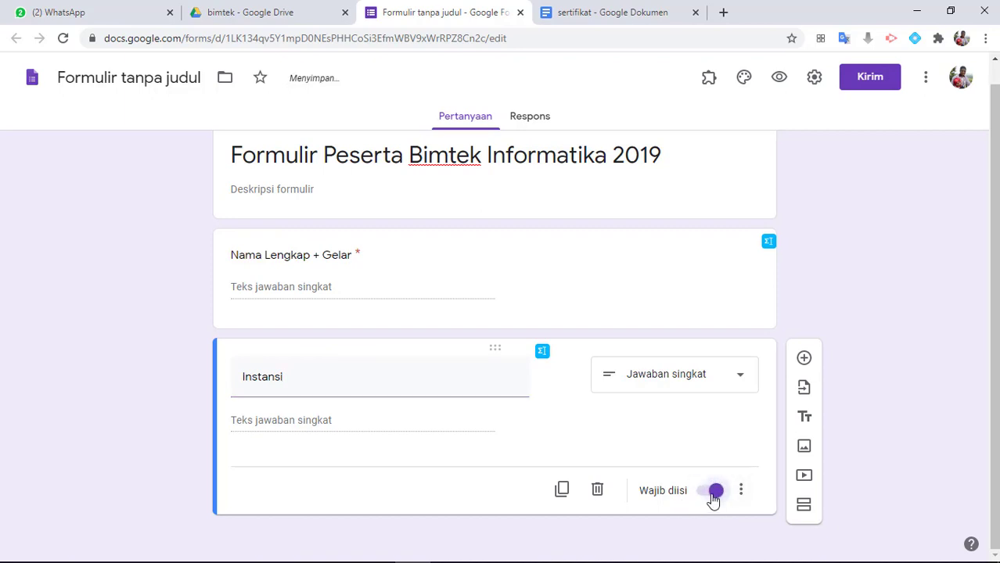
Add a third question titled "Peran", copying the title from the placeholder in the sertifikat document
left_click(803, 356)
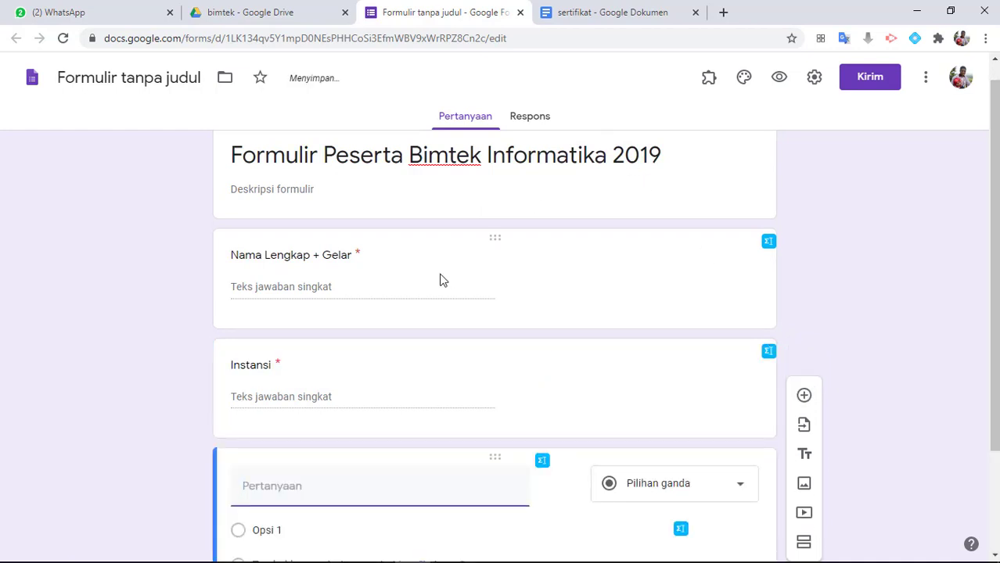
left_click(595, 12)
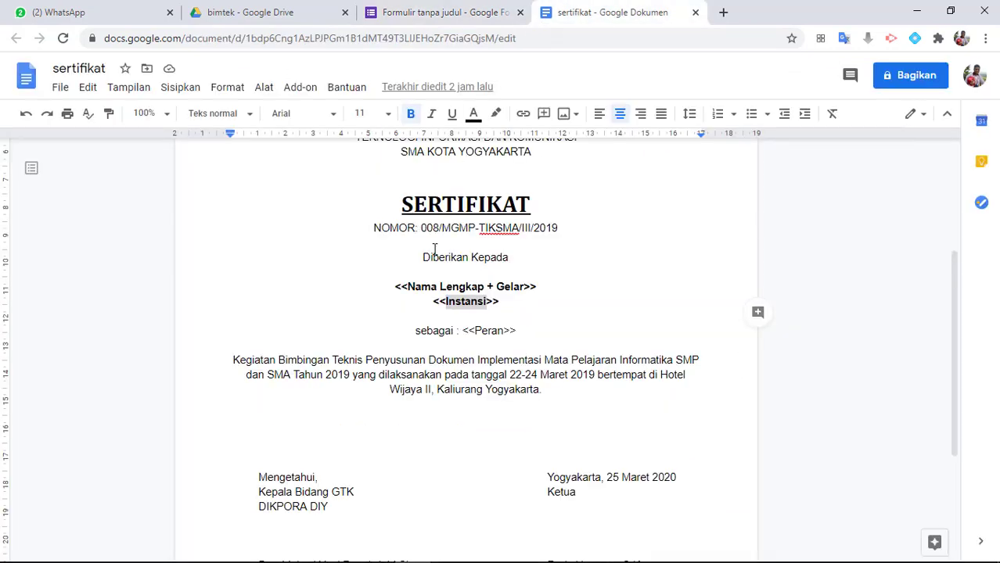
double_click(485, 330)
right_click(487, 335)
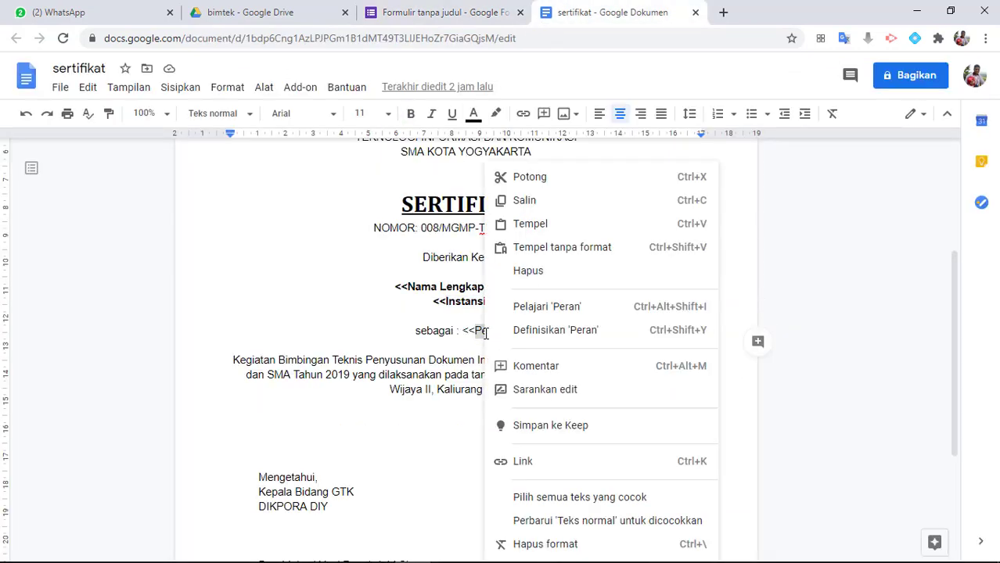
left_click(525, 204)
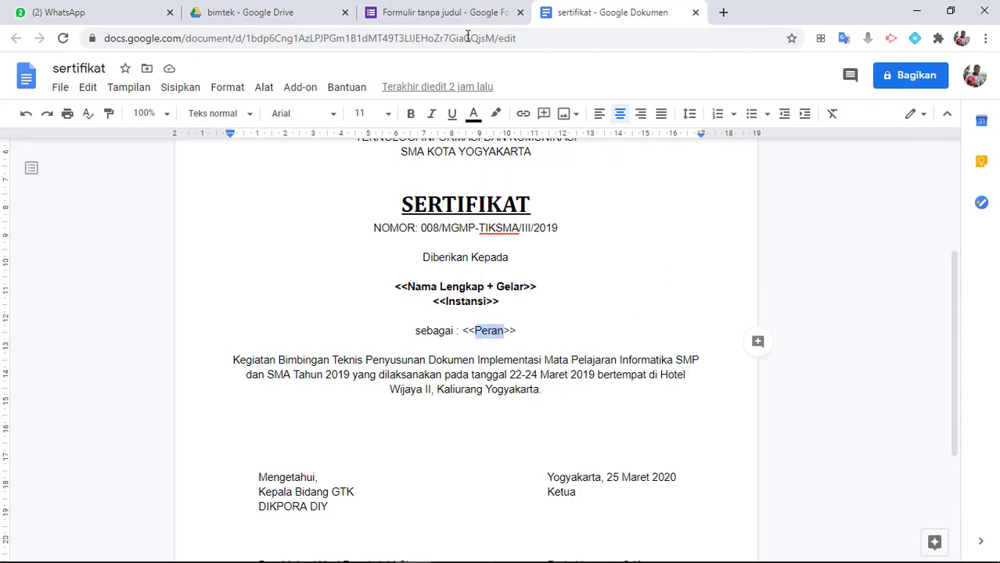
left_click(450, 22)
key("ctrl+v")
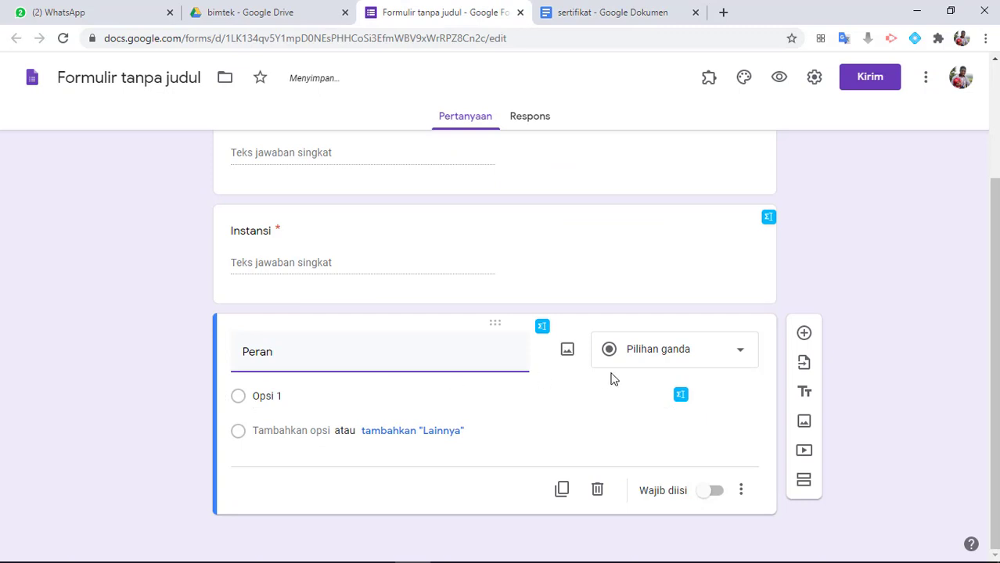
Change the Peran question to a required Drop-down with the options Narasumber and Peserta
left_click(696, 355)
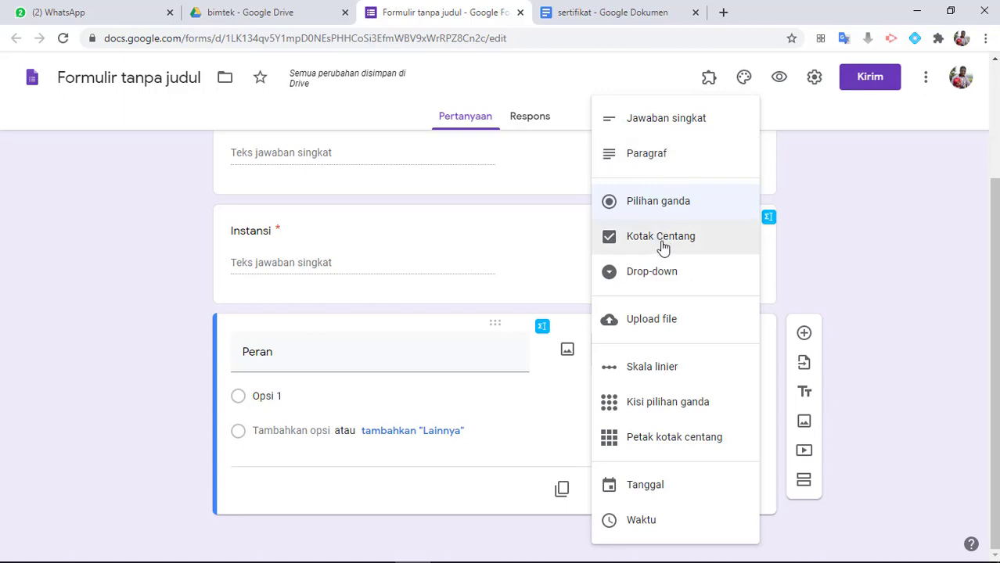
left_click(654, 273)
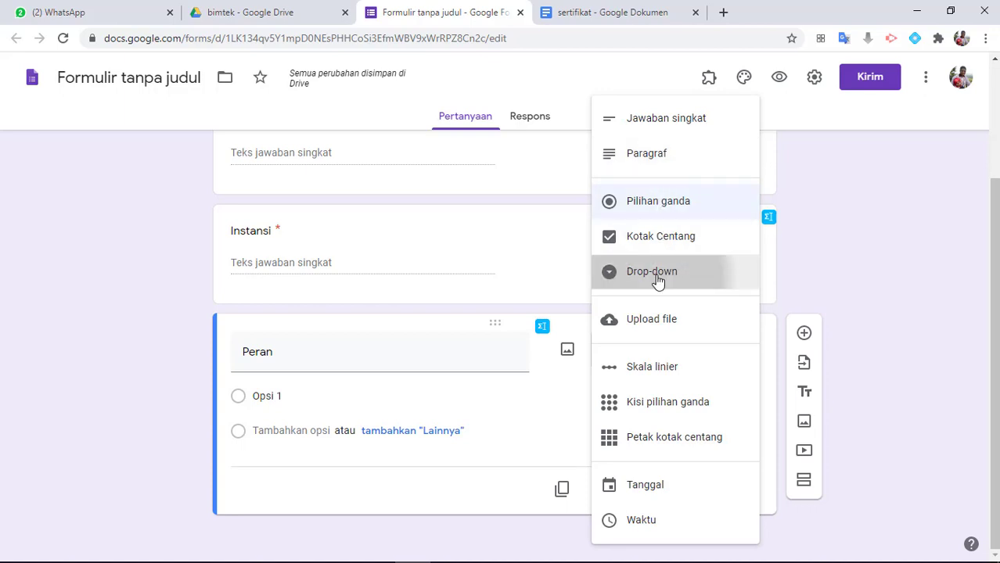
left_click(292, 391)
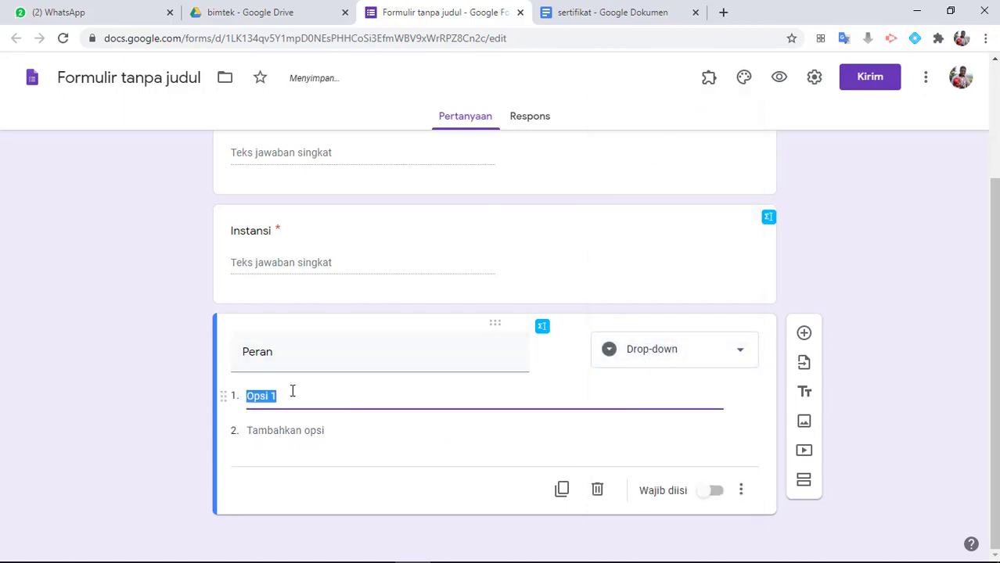
type("Narasumber")
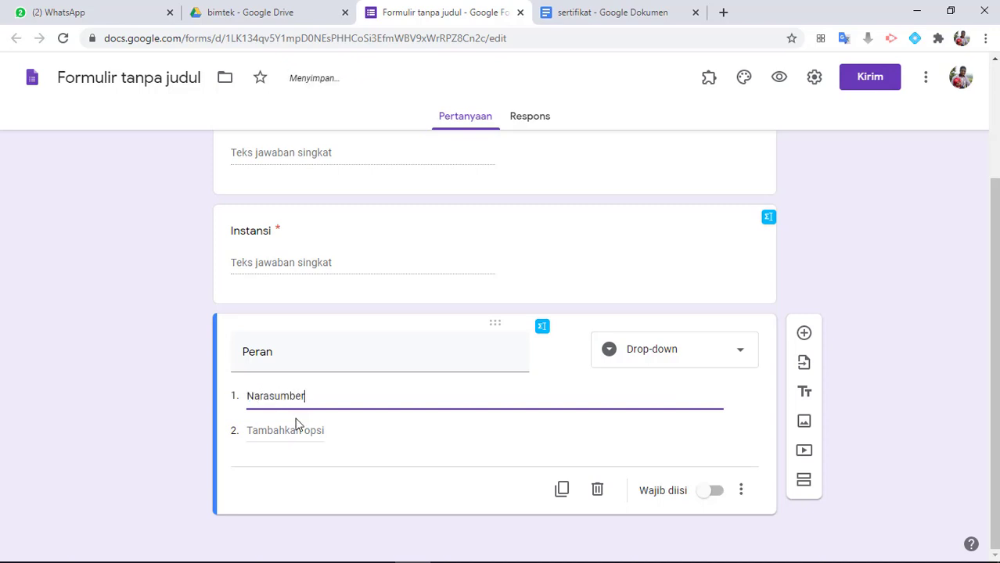
left_click(288, 429)
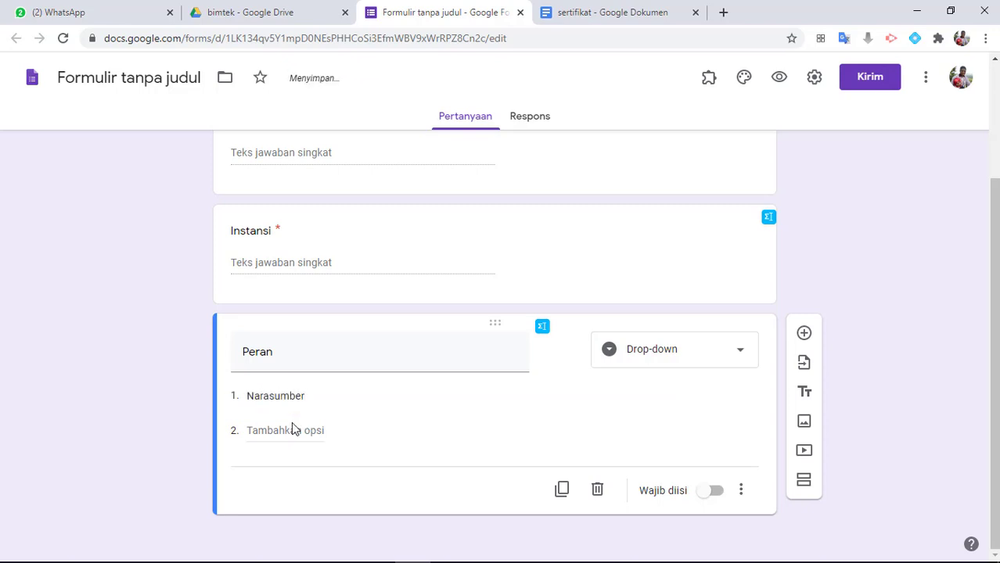
type("Peserta")
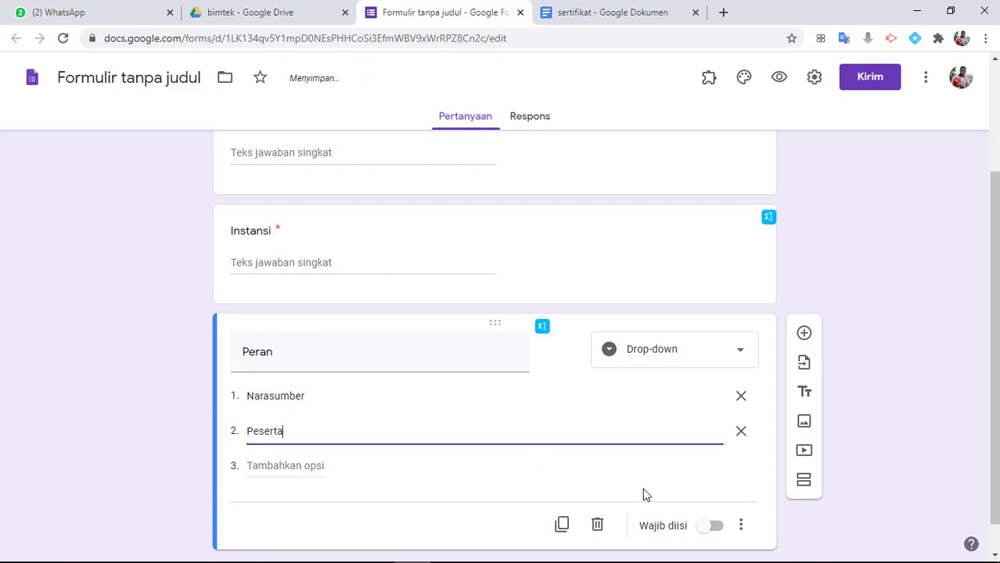
left_click(716, 528)
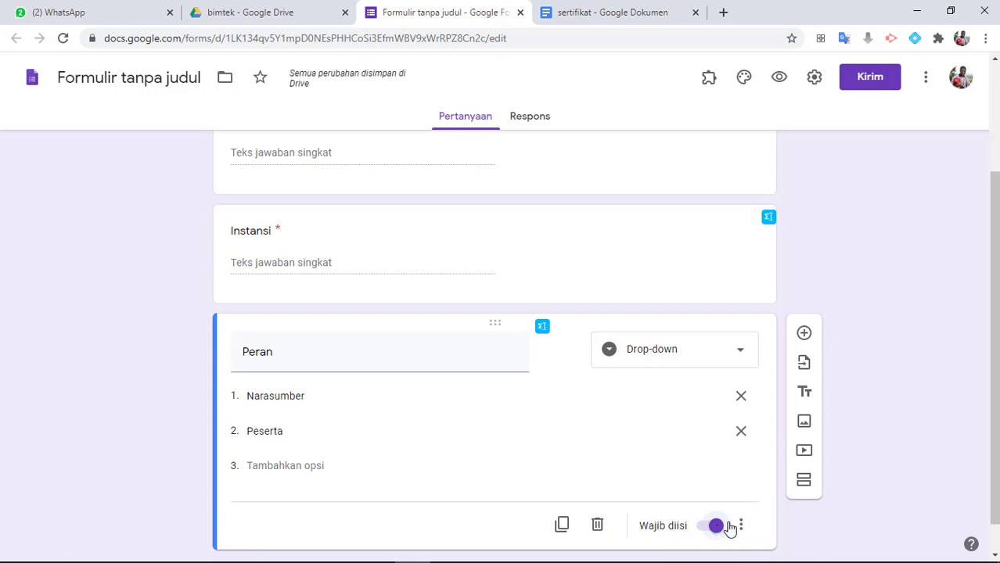
scroll(576, 359, "up", 2)
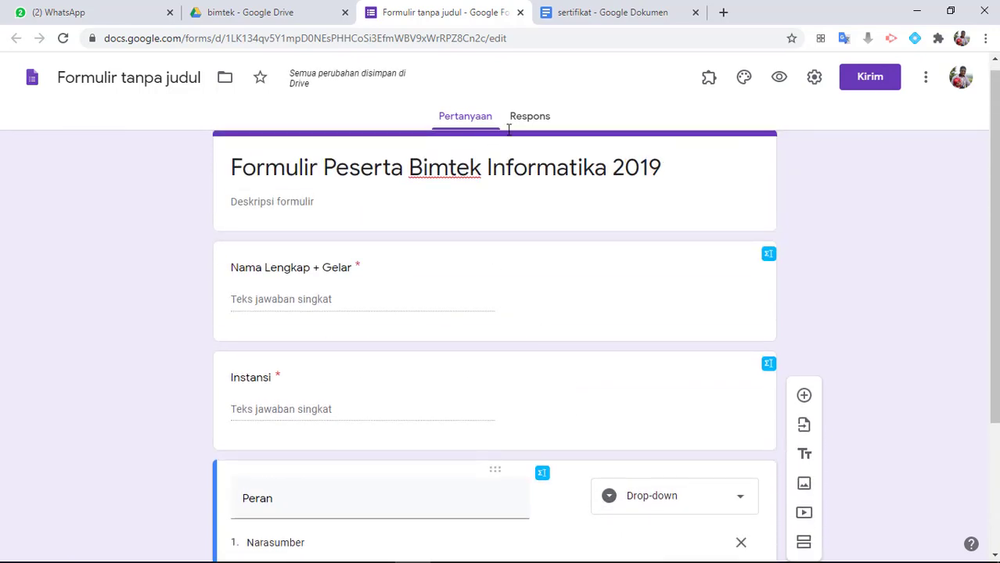
Review the placeholders in the sertifikat document in Google Docs, then return to the form in Google Forms
left_click(601, 16)
scroll(475, 286, "up", 3)
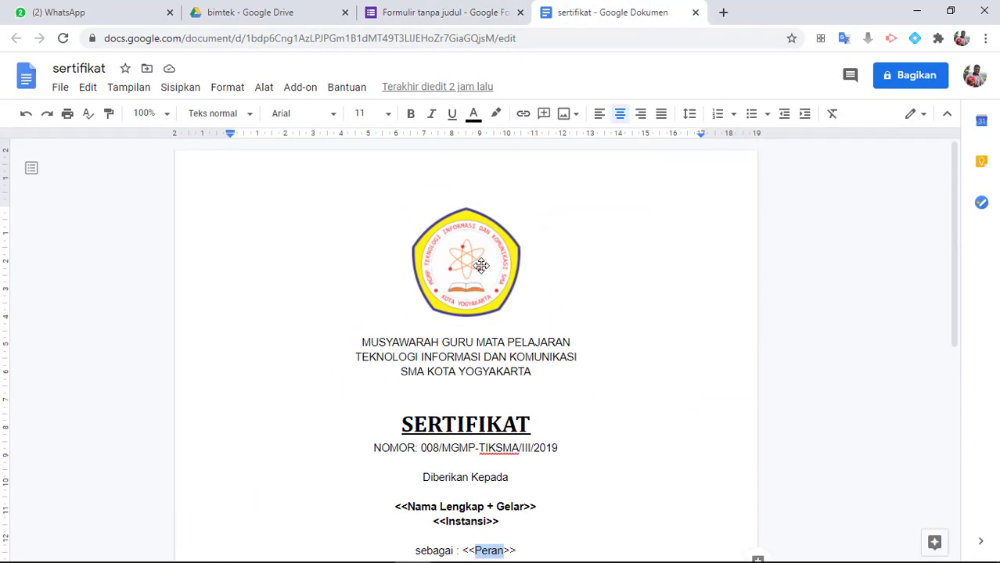
scroll(475, 445, "down", 2)
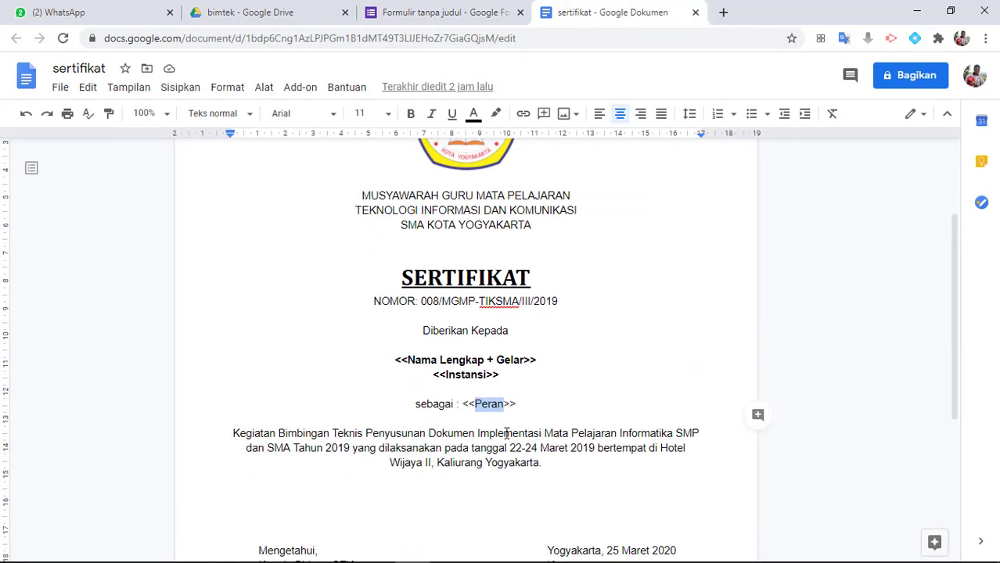
scroll(513, 447, "down", 1)
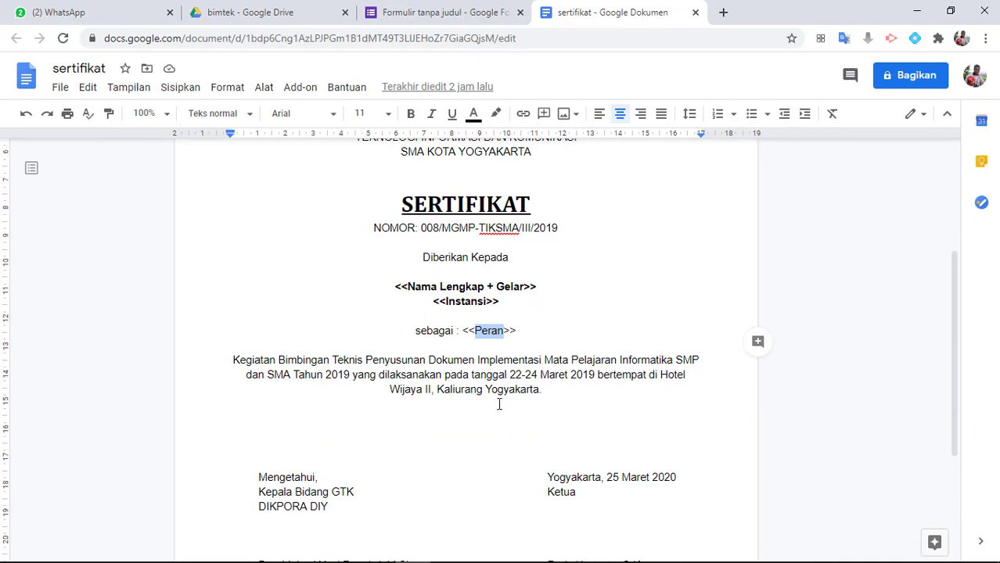
scroll(498, 402, "down", 1)
scroll(498, 403, "up", 1)
left_click(446, 9)
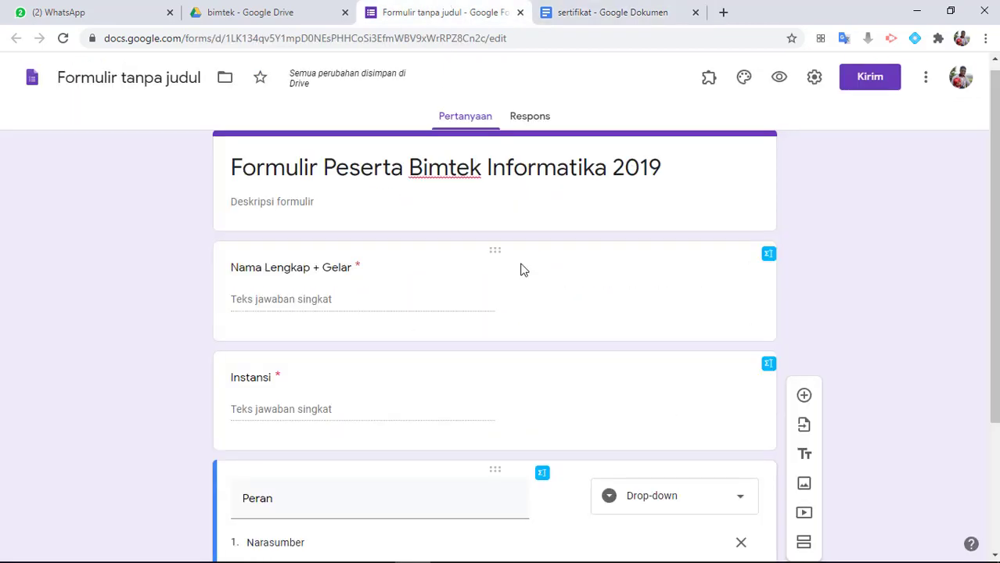
Create a new response spreadsheet for the form, named "Formulir tanpa judul (Respons)", and open it in Google Sheets
left_click(540, 126)
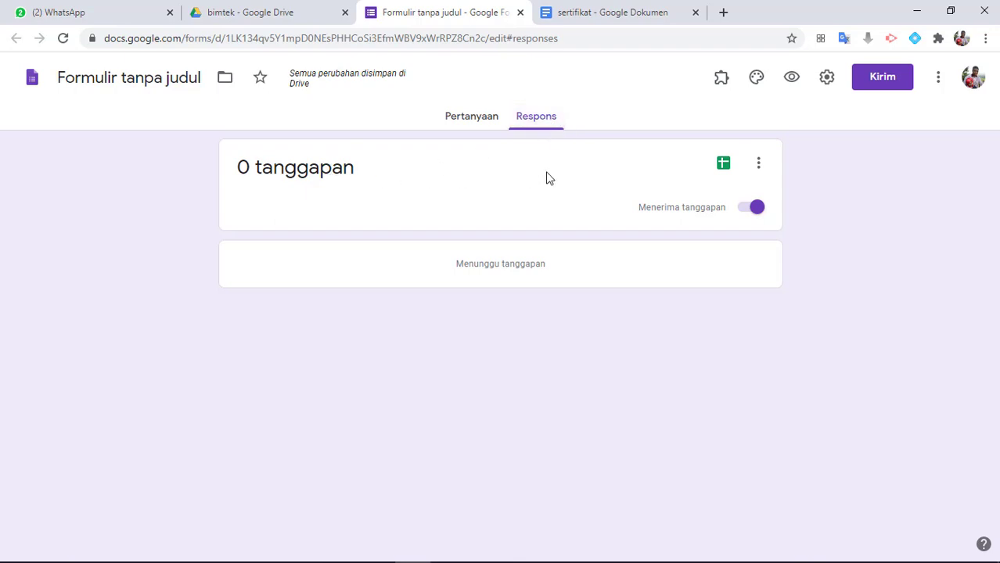
left_click(725, 166)
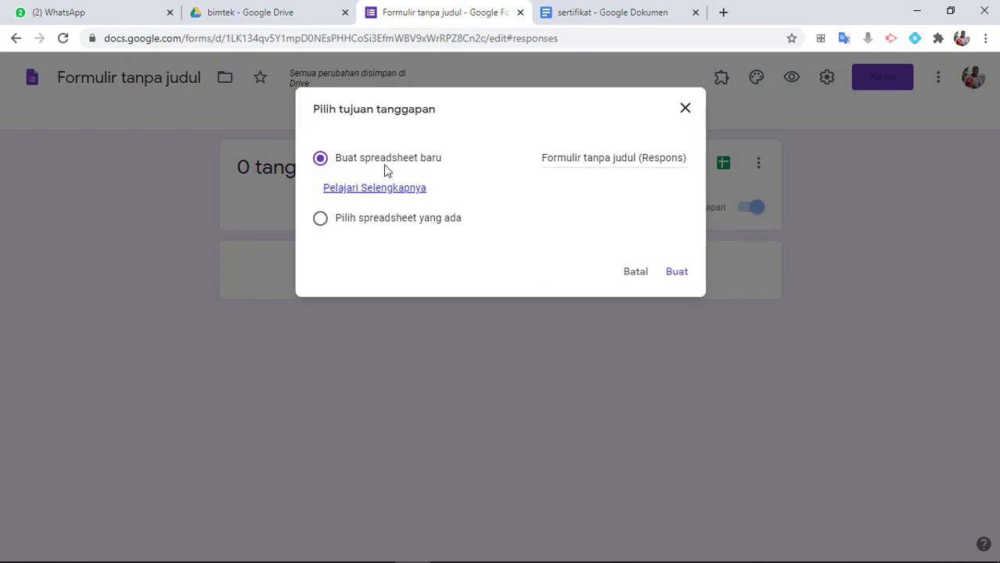
left_click(675, 274)
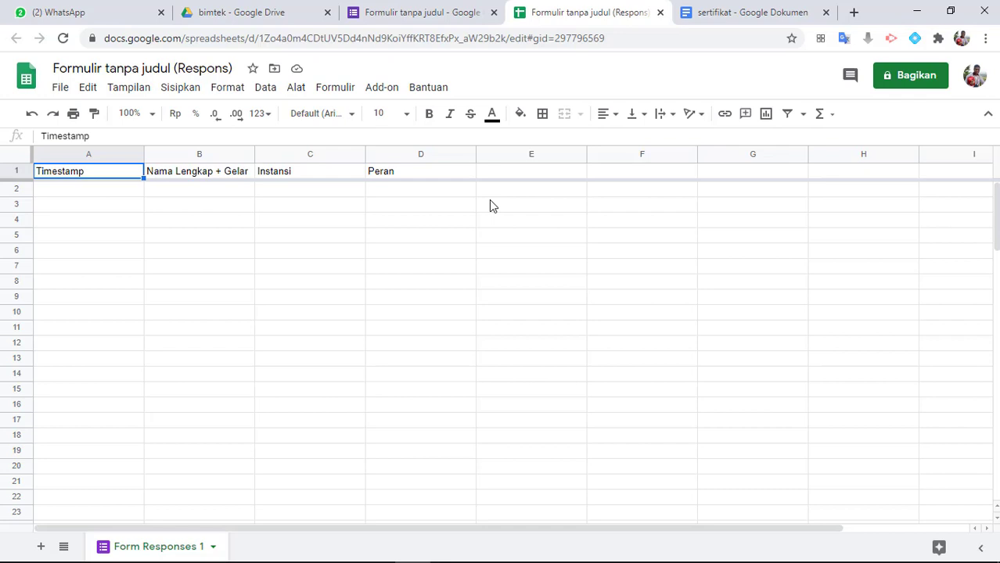
Search the G Suite Marketplace for the Autocrat add-on and check whether it is installed
left_click(382, 87)
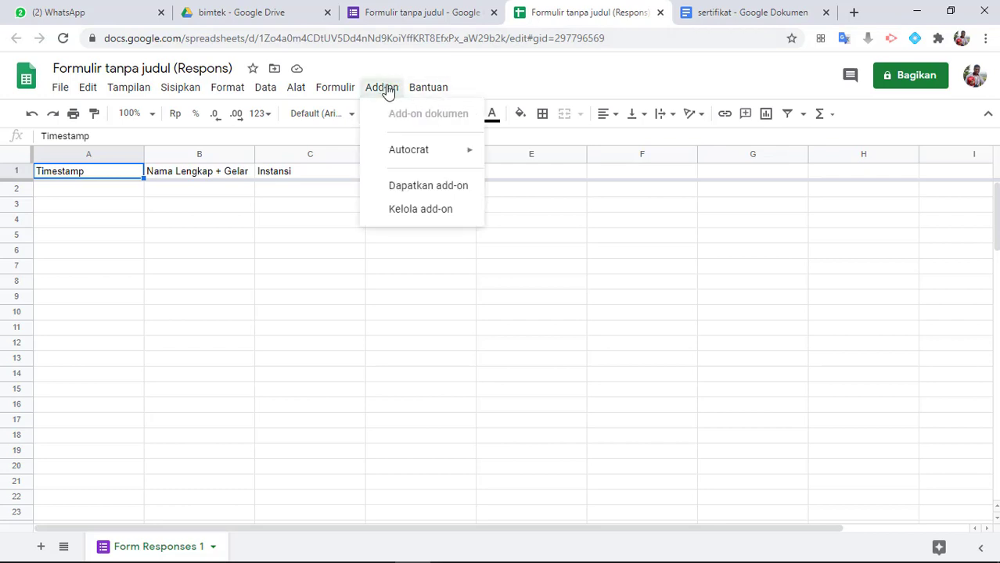
mouse_move(417, 160)
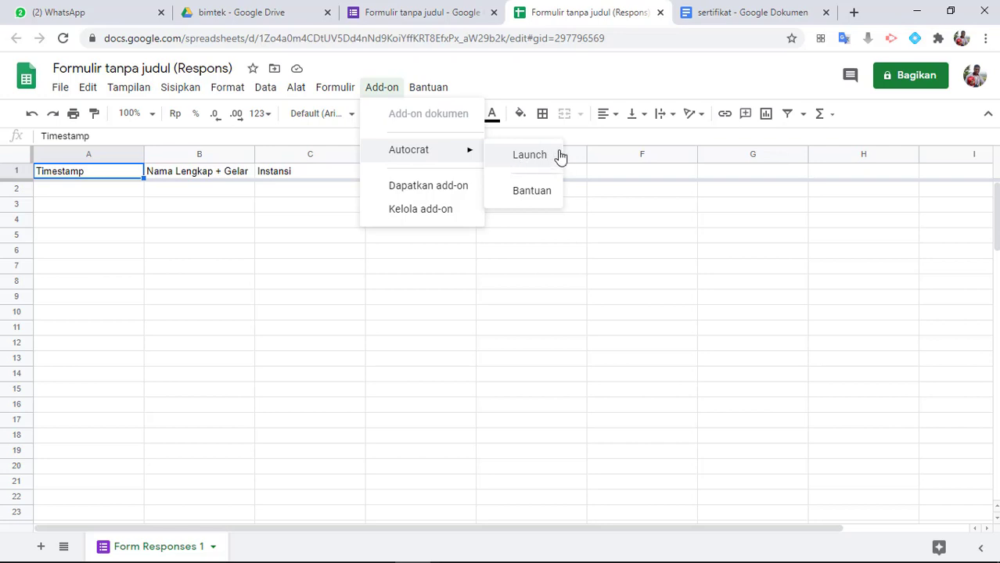
left_click(391, 92)
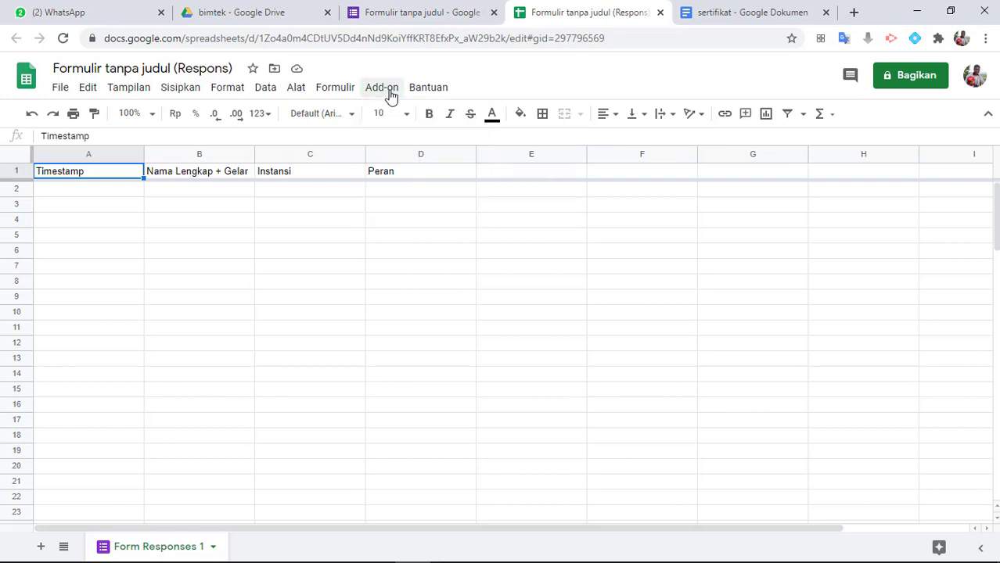
left_click(391, 92)
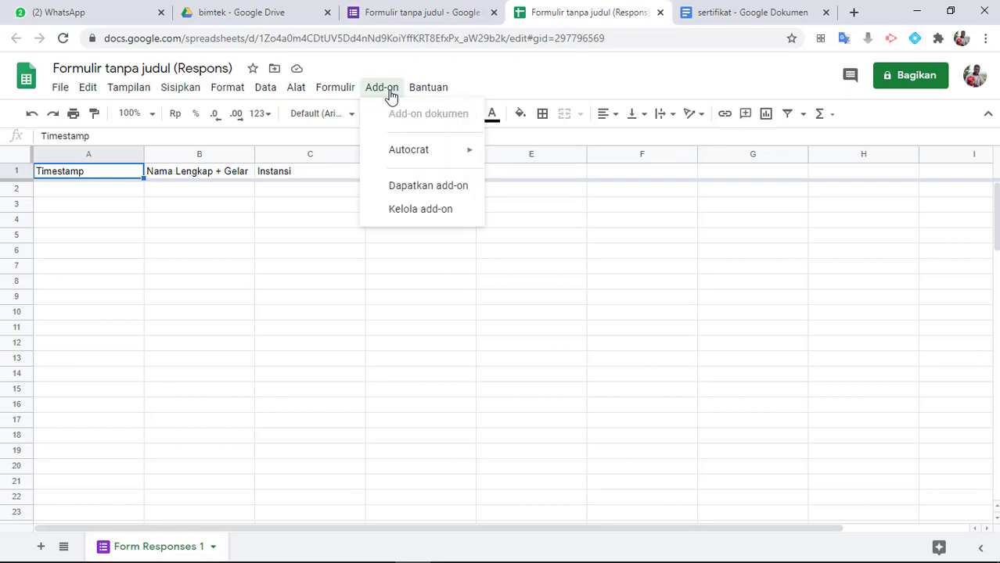
left_click(422, 191)
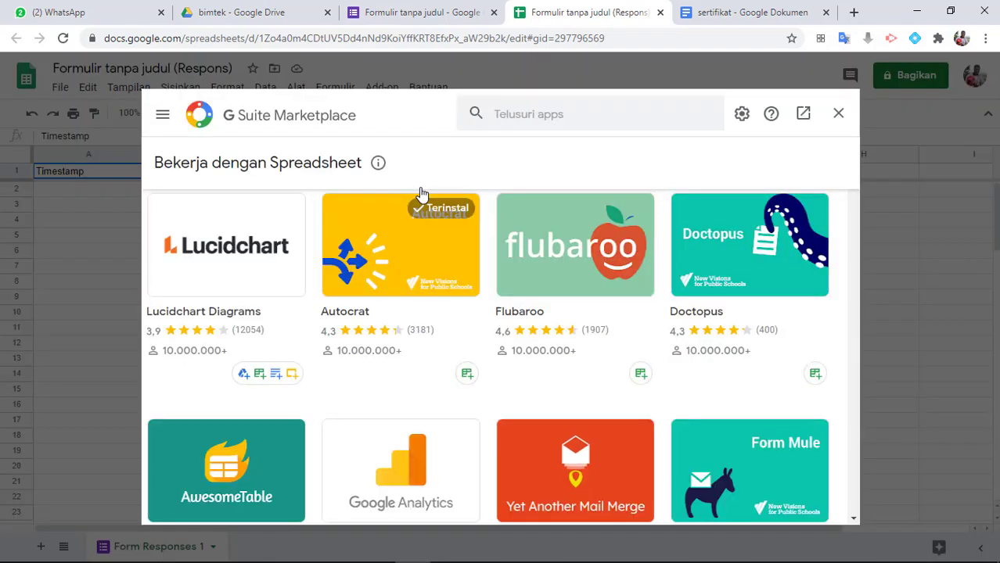
left_click(542, 119)
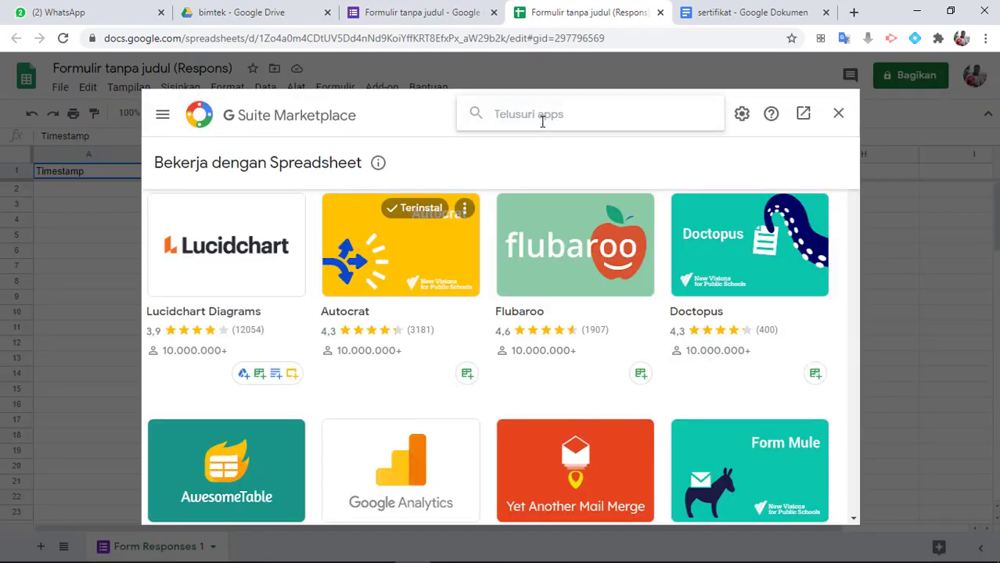
type("autoc")
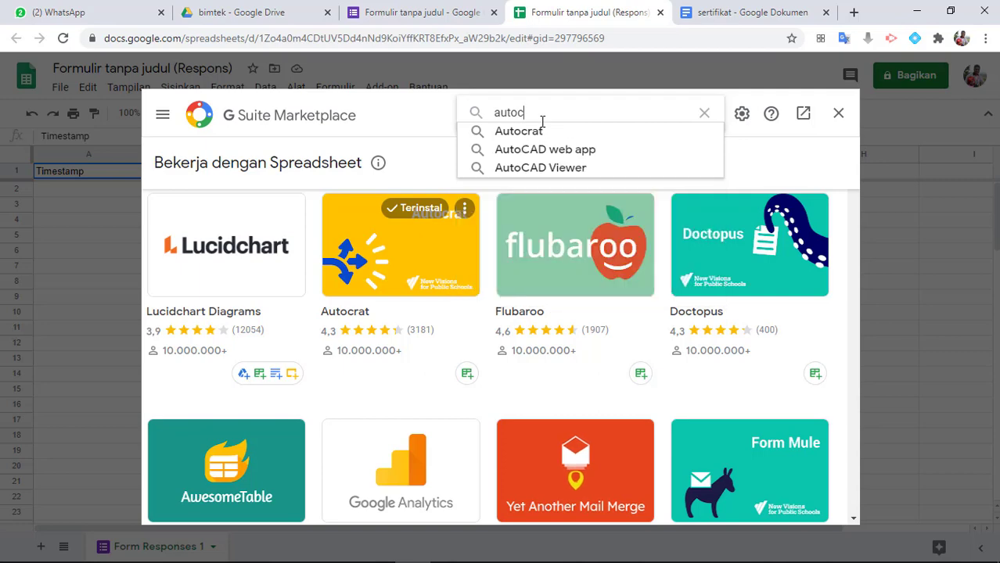
type("rat")
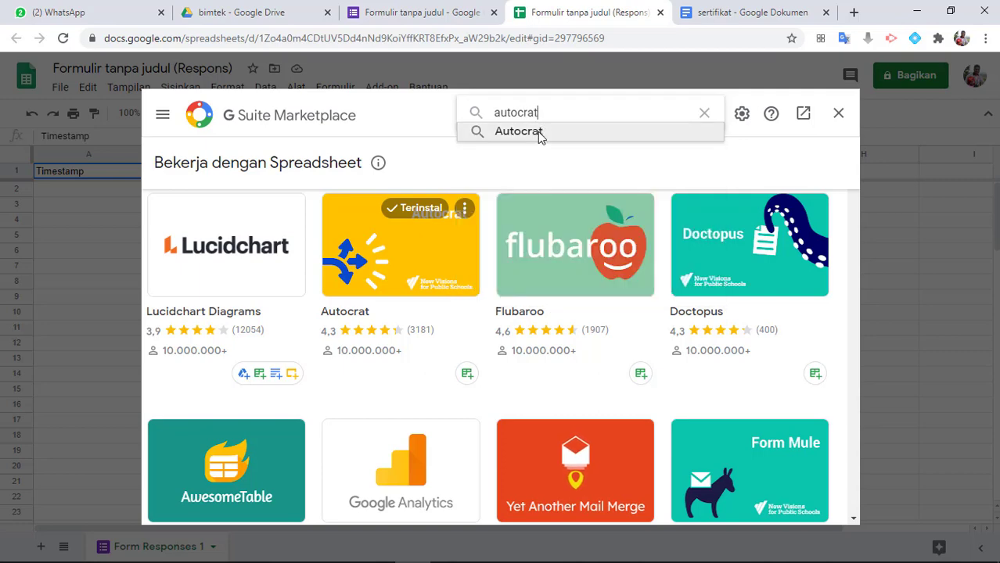
left_click(538, 132)
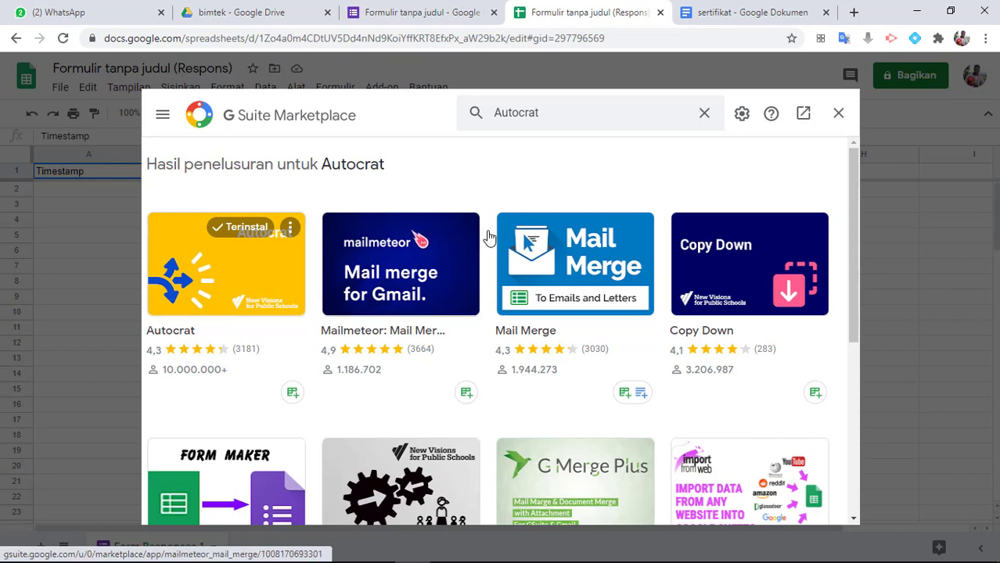
left_click(838, 115)
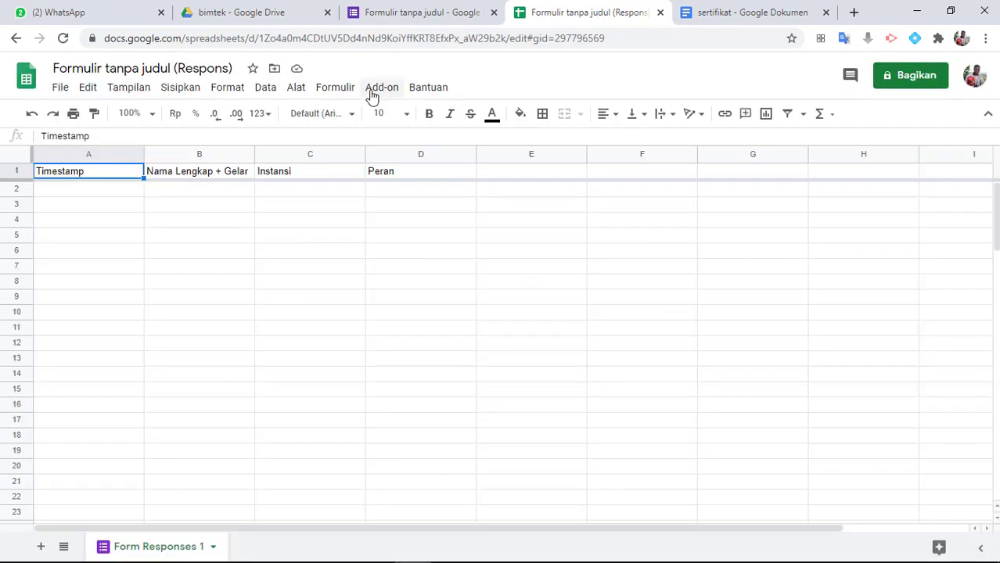
Launch the Autocrat add-on in the response spreadsheet
left_click(374, 89)
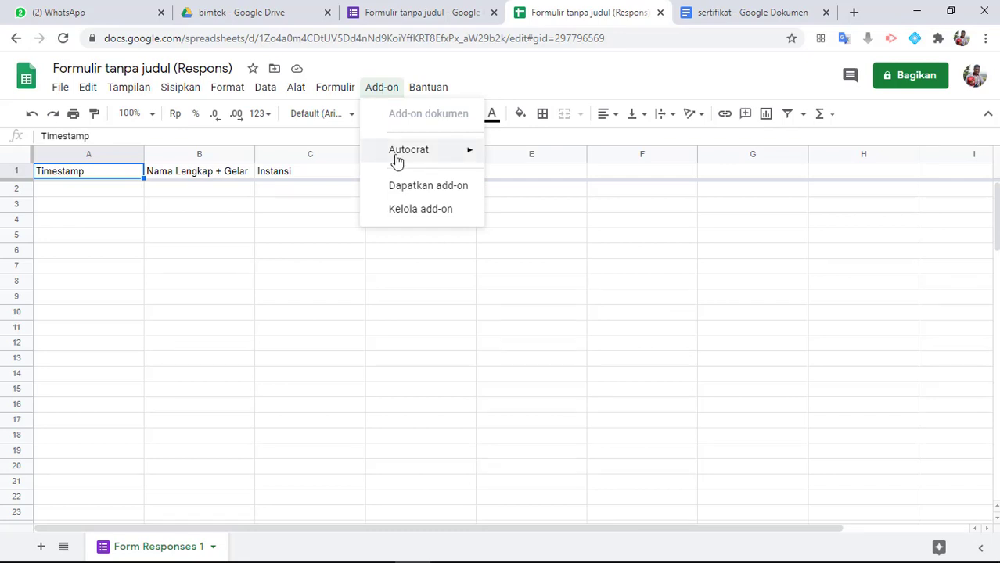
mouse_move(449, 155)
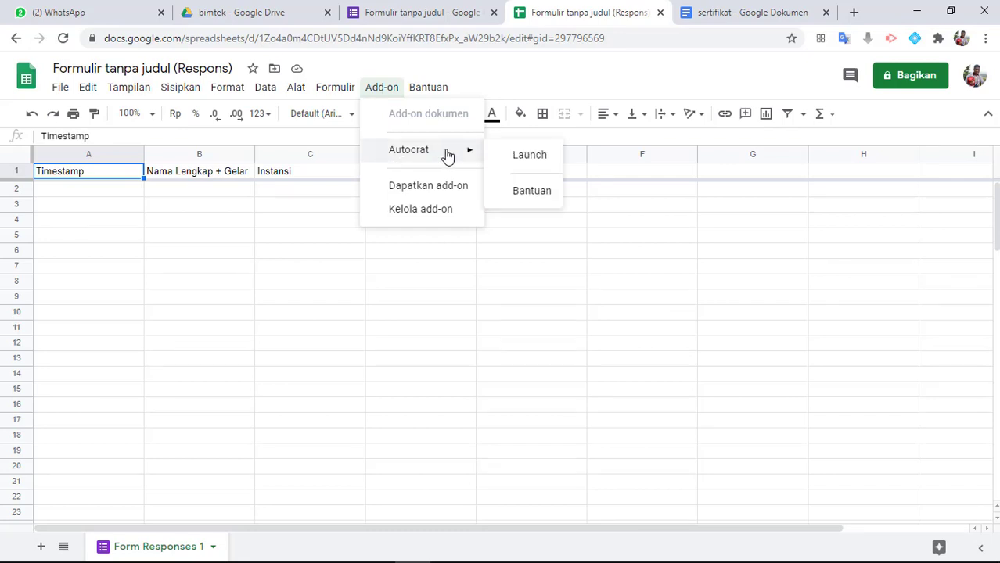
left_click(526, 159)
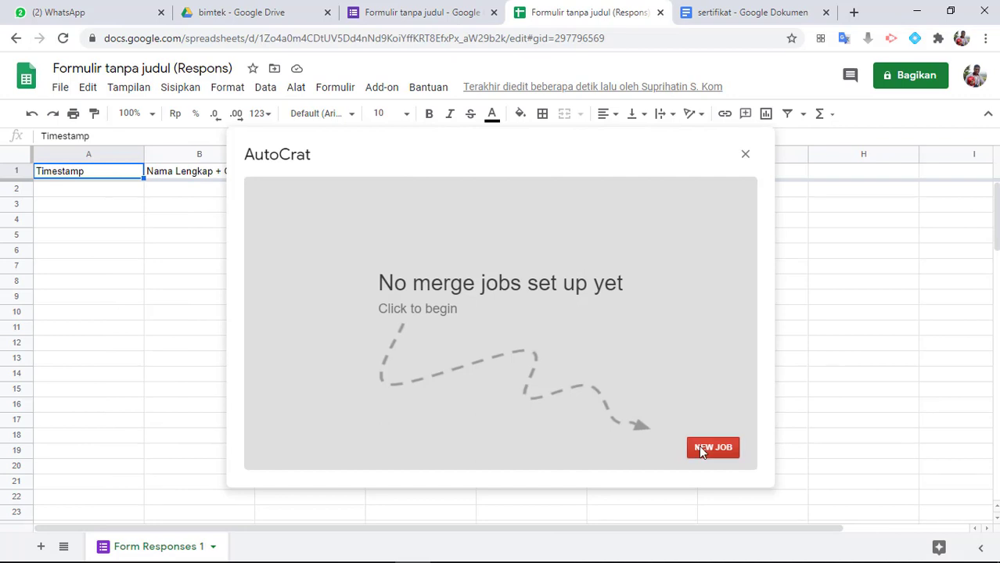
Create a new merge job named "Sertifikat Bimtek 2019" and proceed to its template choice
left_click(701, 451)
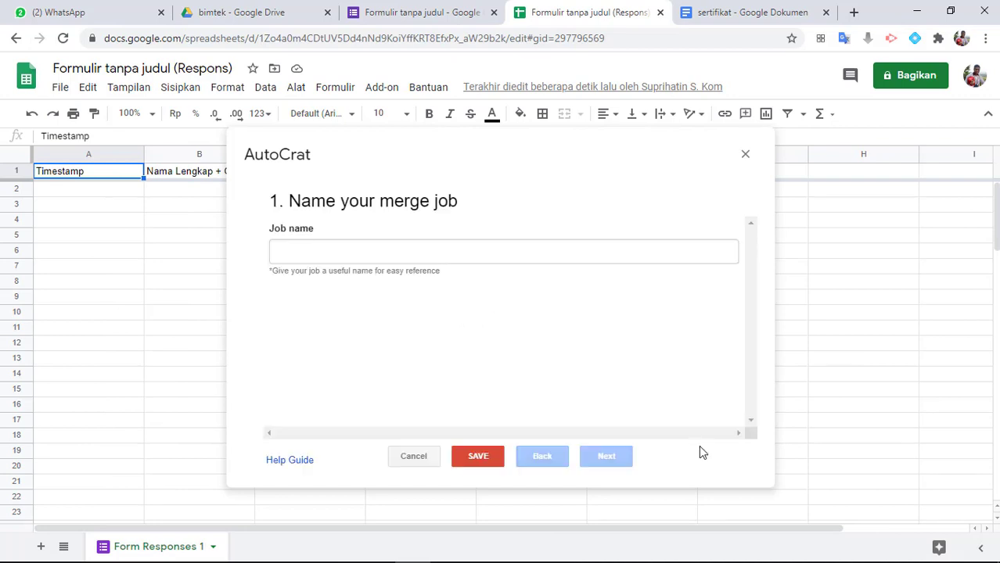
left_click(295, 259)
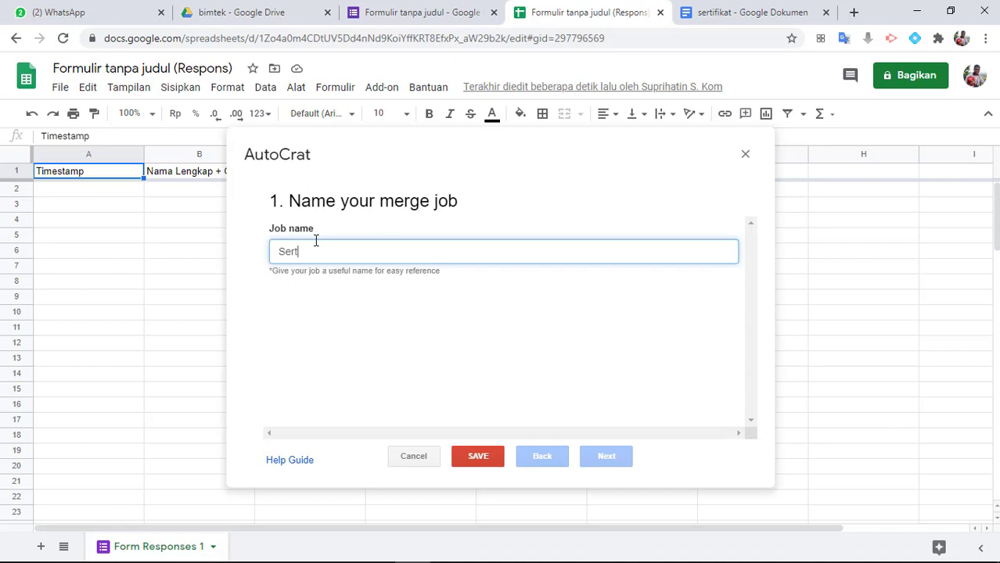
type("ifikat Bimtek 2019")
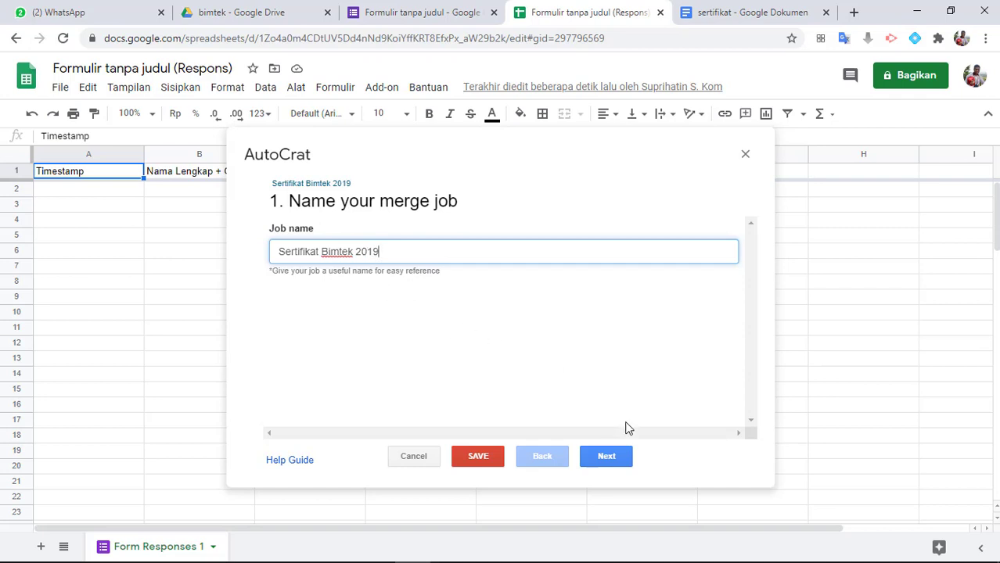
left_click(608, 460)
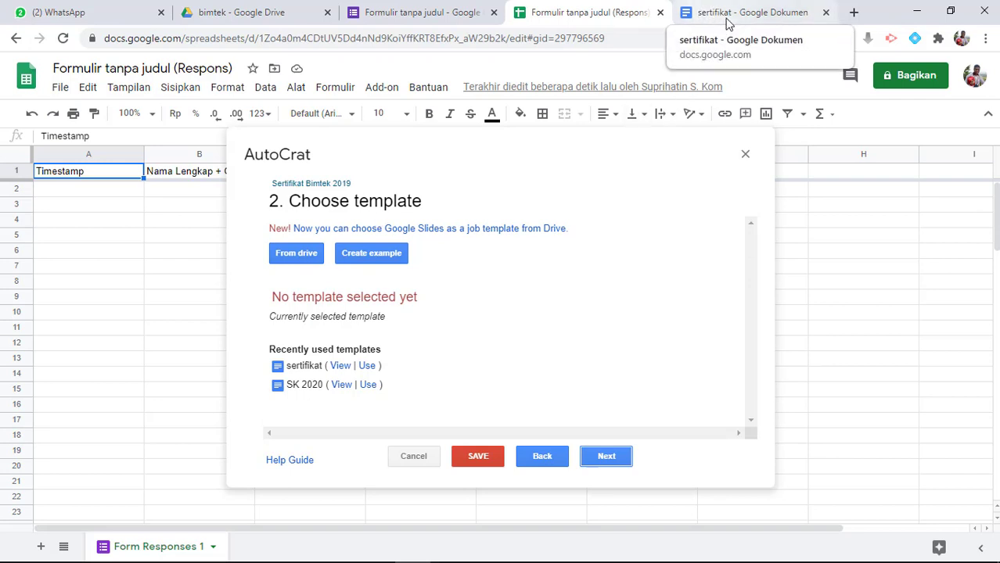
Choose the sertifikat document from Drive as the merge job's template and proceed to the data mapping
left_click(291, 258)
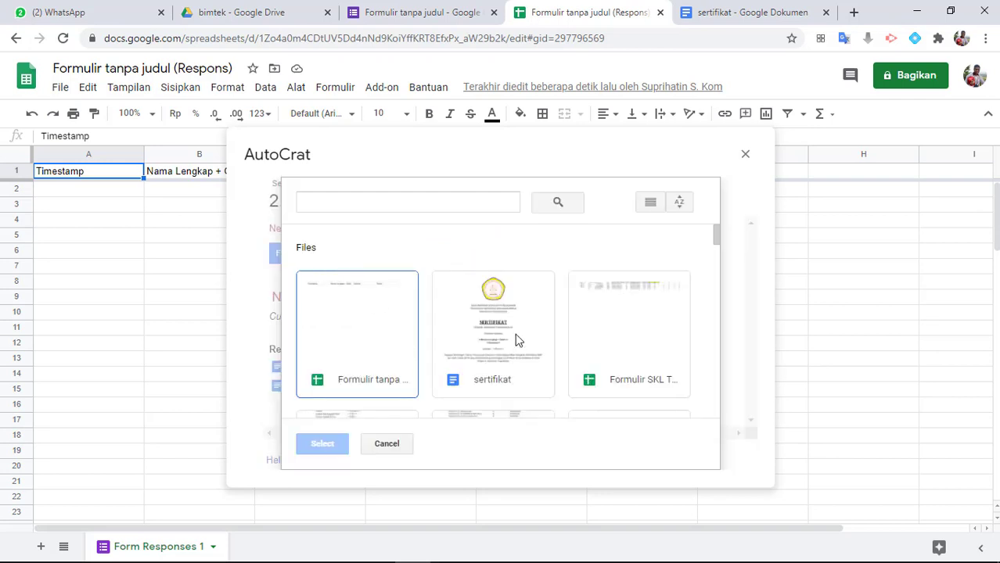
left_click(483, 356)
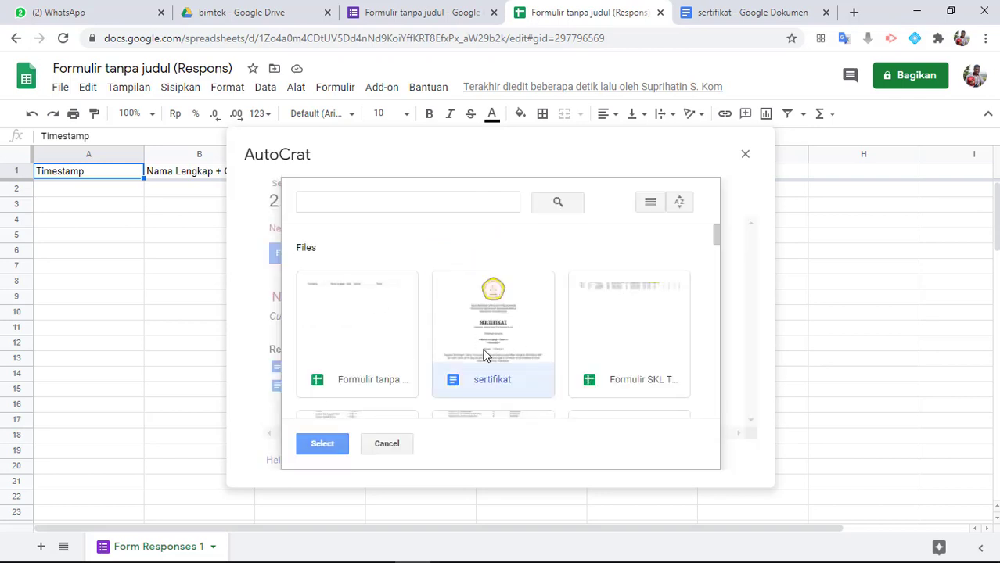
left_click(323, 444)
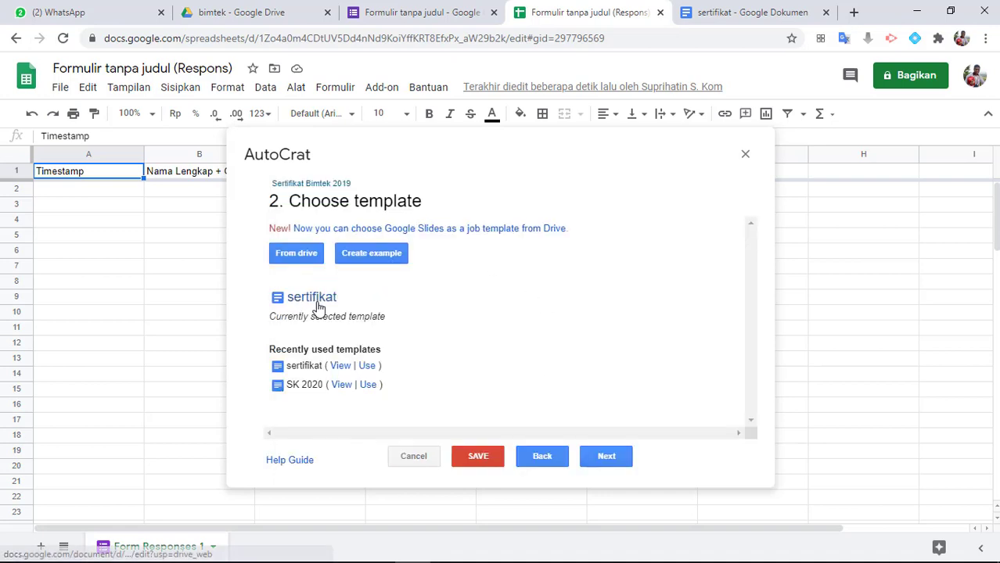
left_click(616, 465)
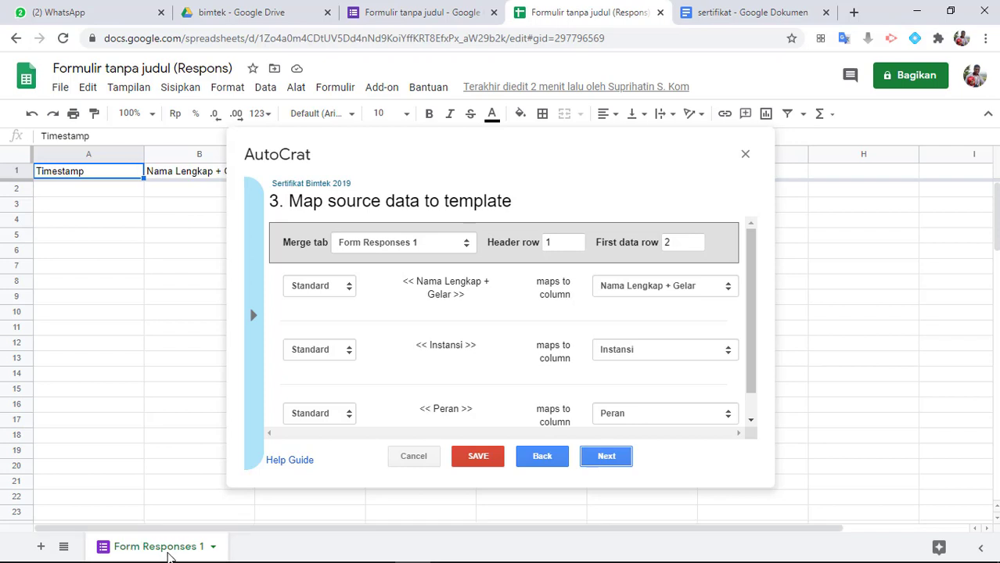
Accept the data mapping with Form Responses 1 as the merge tab and each template tag mapped to its same-named column
left_click(454, 247)
left_click(452, 247)
left_click(450, 247)
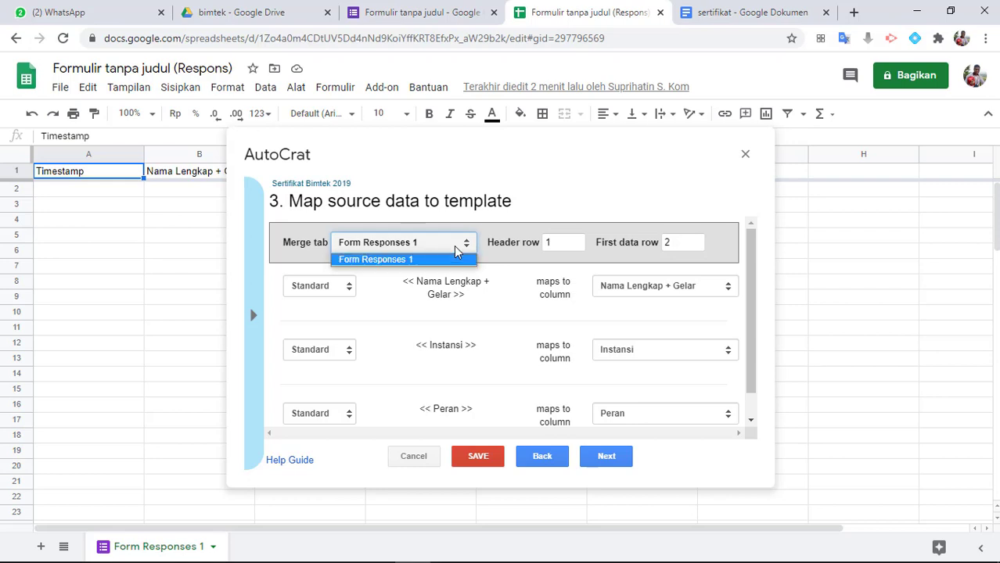
left_click(446, 251)
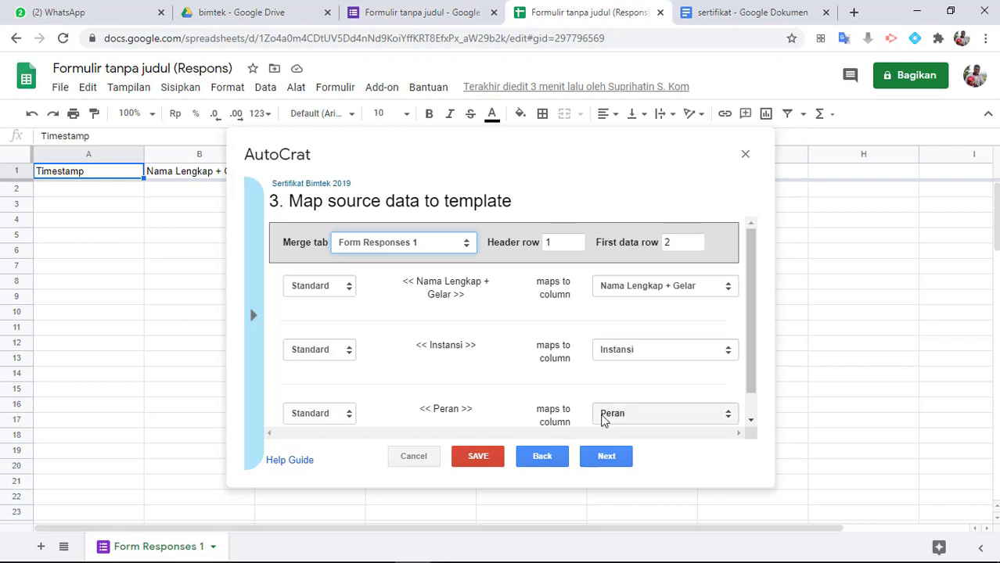
left_click(650, 419)
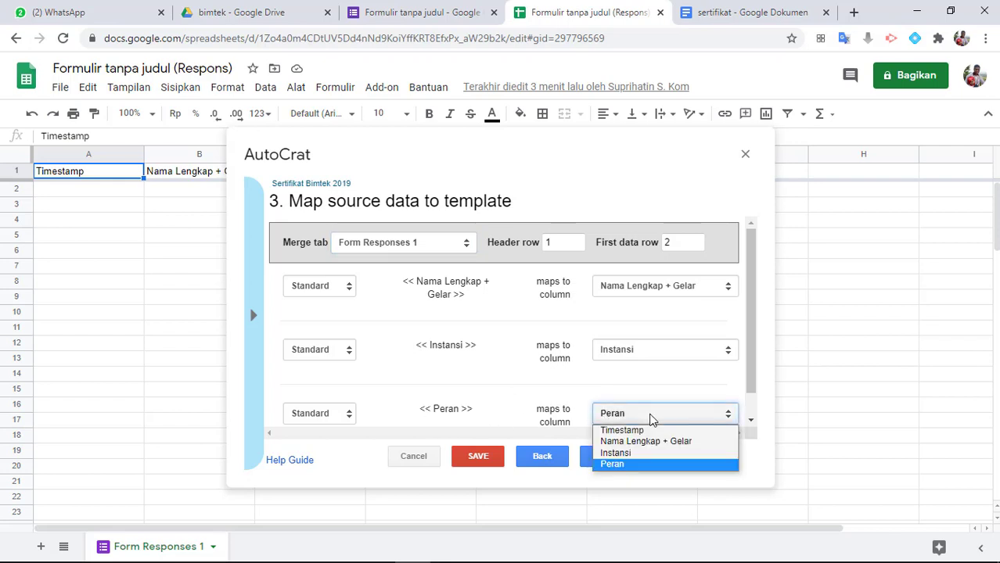
left_click(650, 418)
left_click(650, 419)
left_click(649, 419)
left_click(650, 418)
left_click(649, 419)
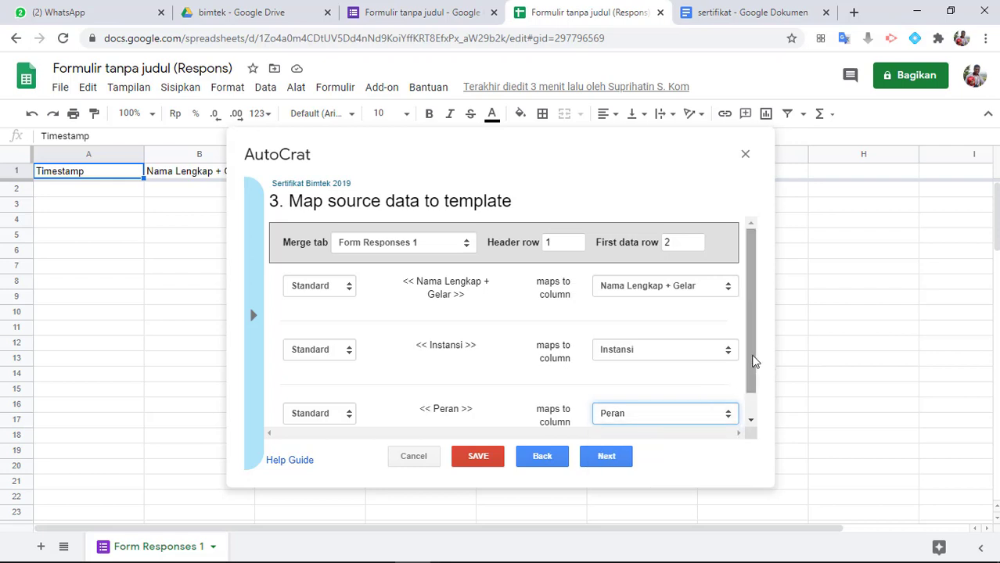
left_click_drag(754, 361, 748, 405)
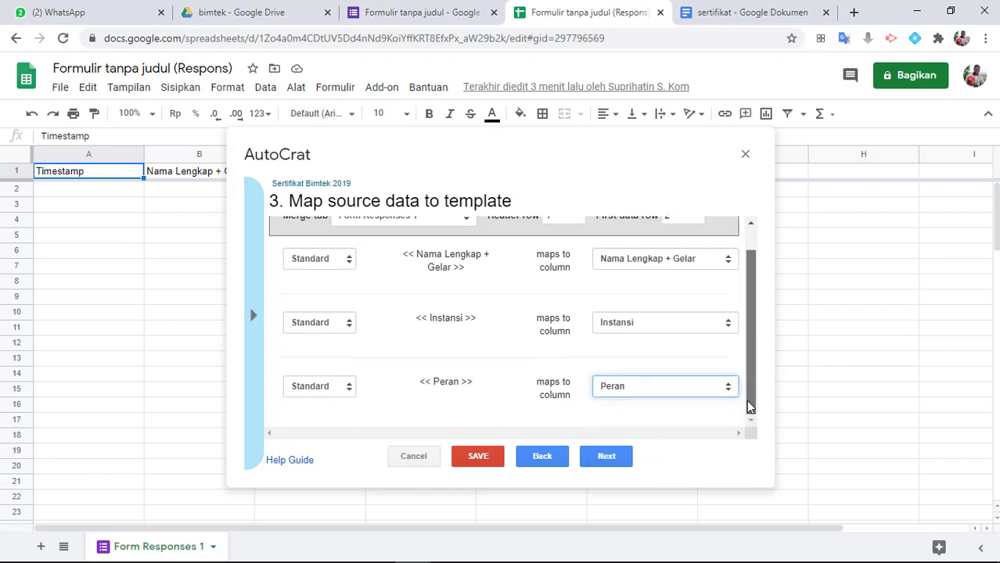
left_click(606, 459)
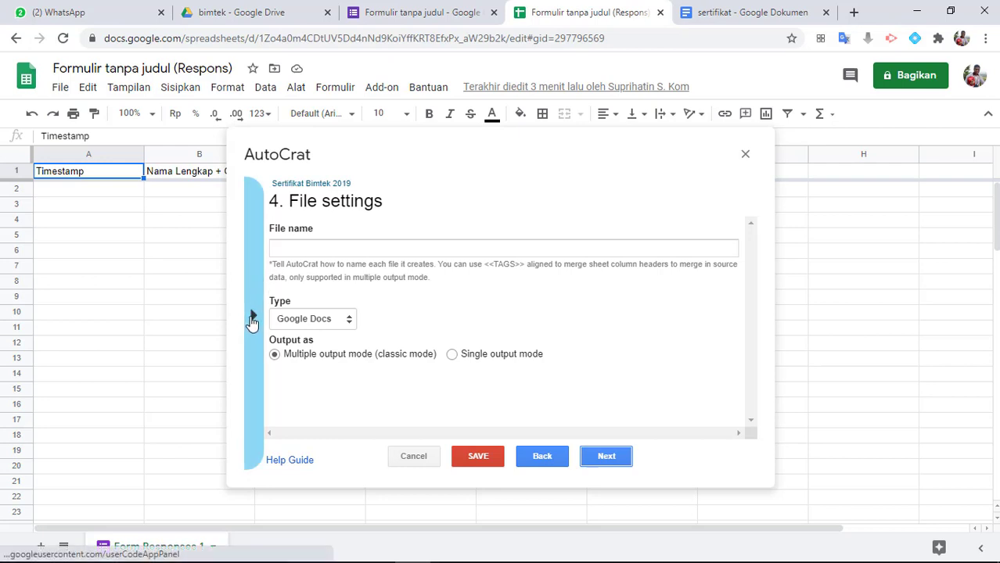
Set the generated files' name to the <<Nama Lengkap + Gelar>> tag, copied from the tag list
left_click(252, 318)
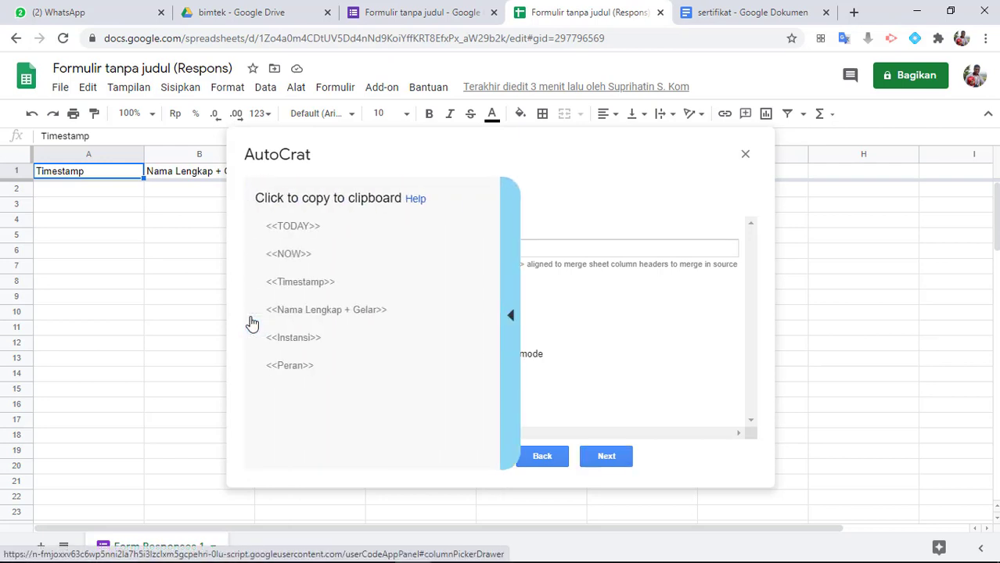
right_click(356, 319)
key("Escape")
left_click(344, 320)
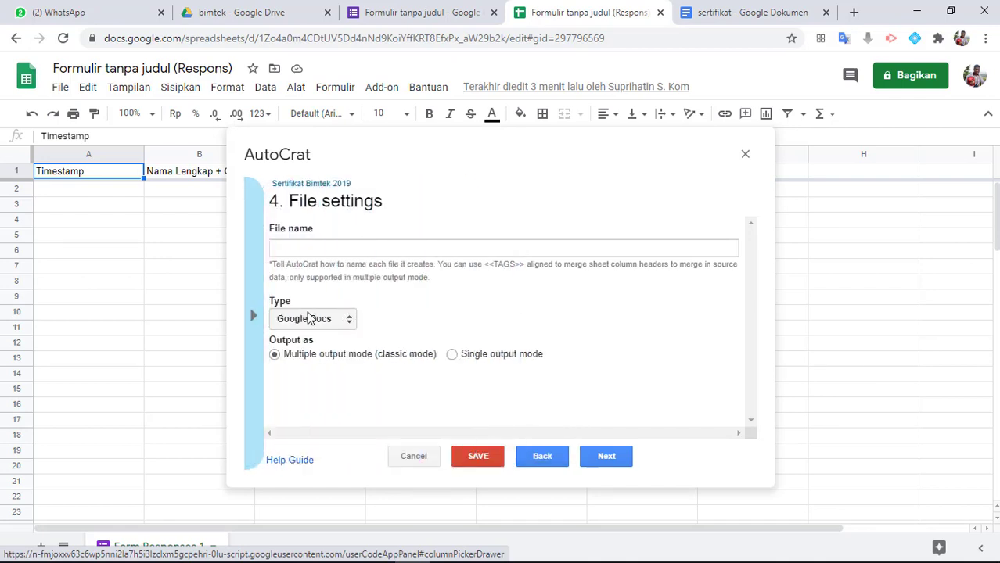
left_click(254, 315)
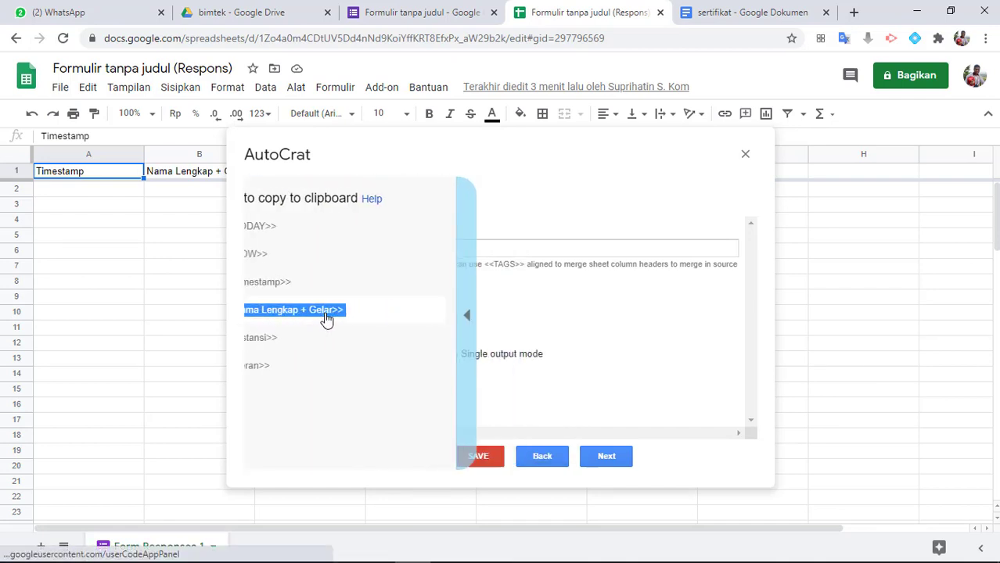
left_click(318, 250)
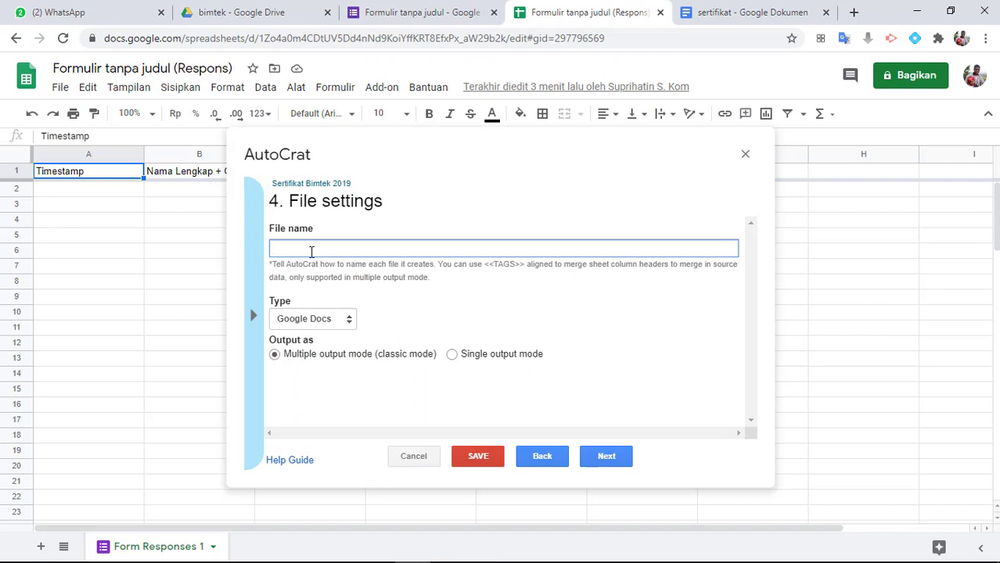
type("<<Nama Lengkap + Gelar>>")
left_click(254, 316)
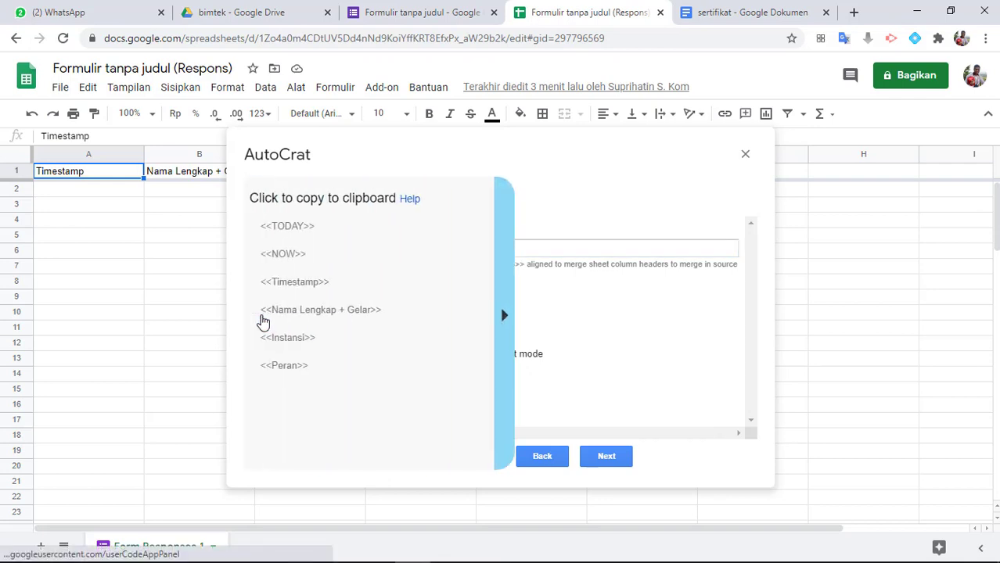
left_click(506, 317)
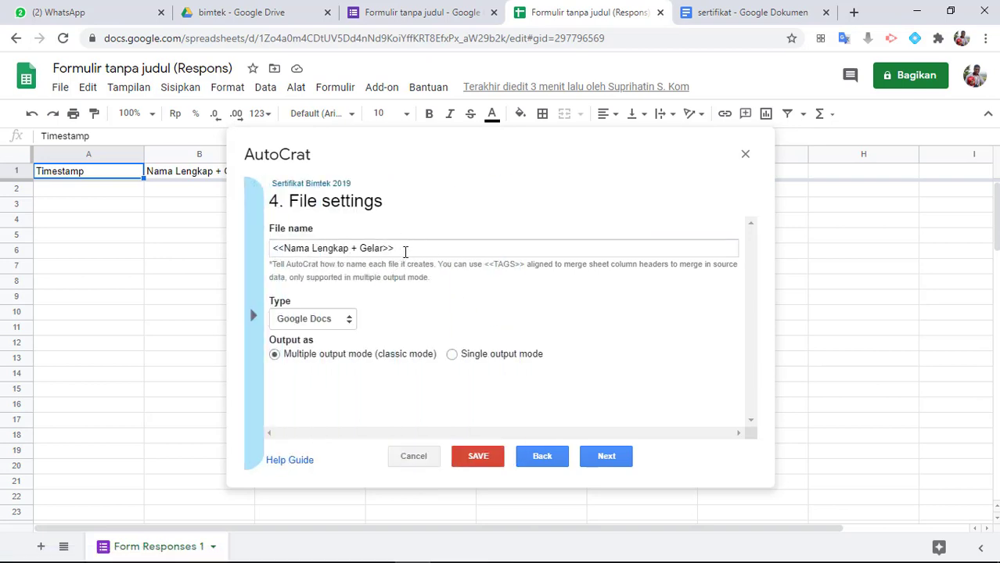
Set the output file type to PDF and proceed to the destination folder choice
left_click(332, 324)
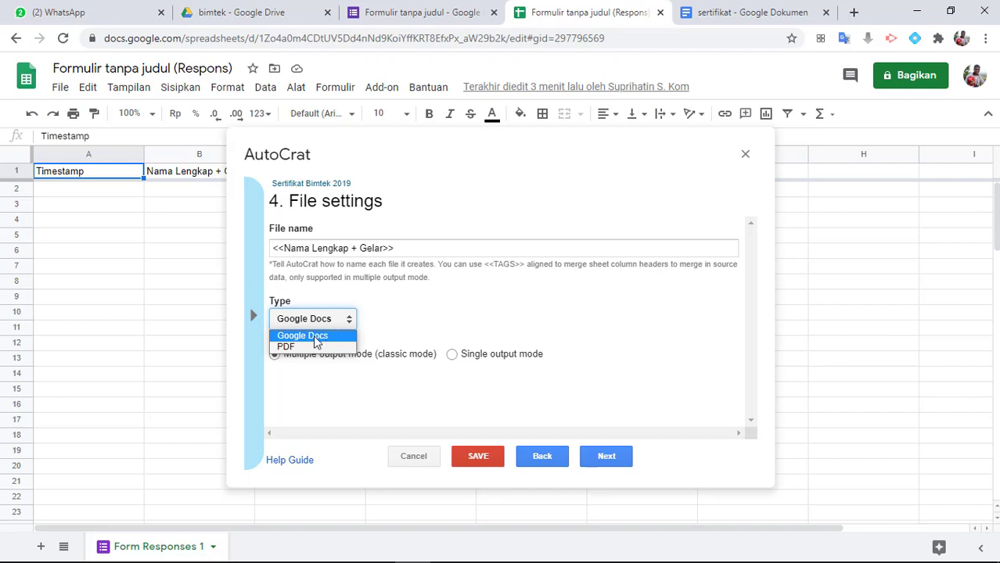
left_click(304, 347)
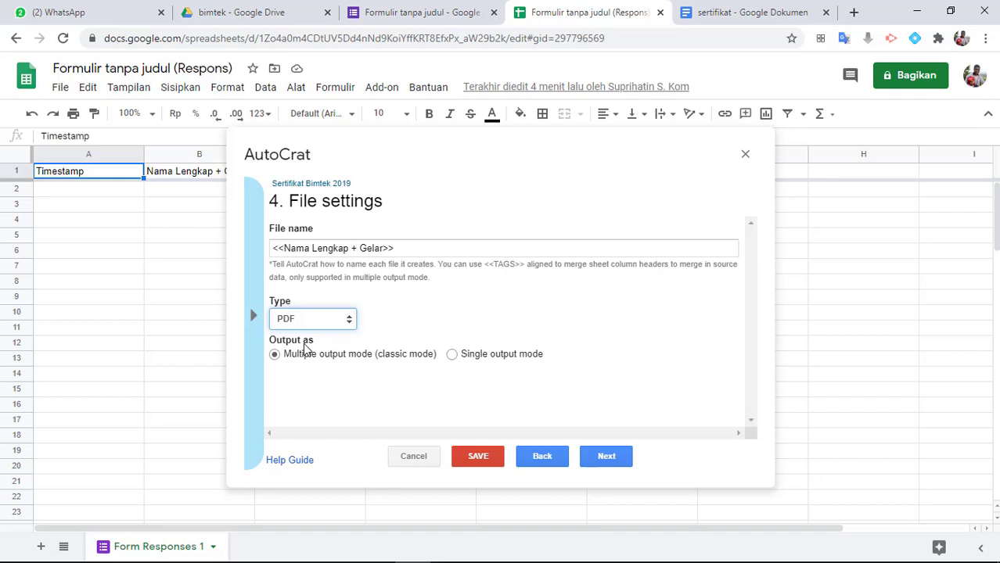
left_click(610, 463)
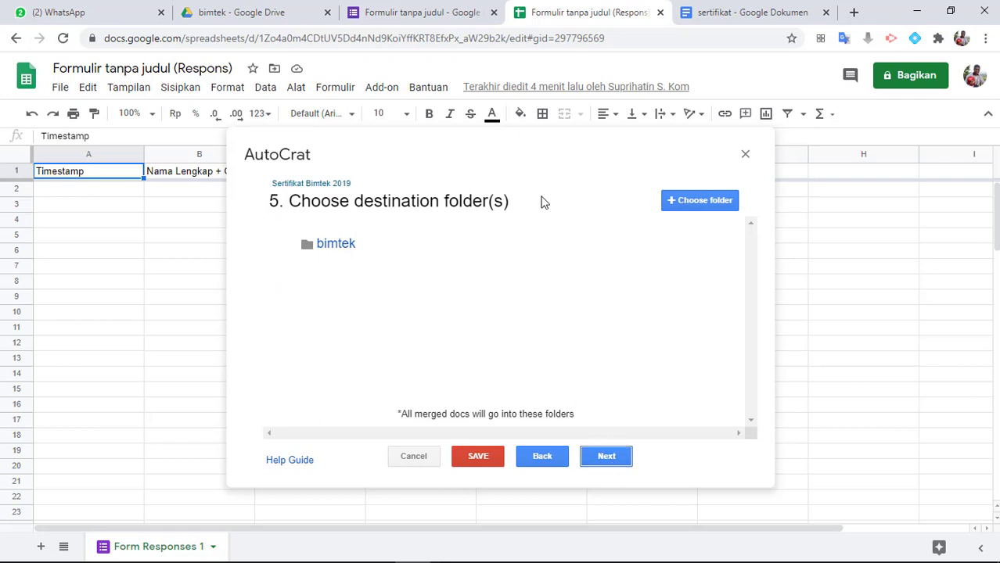
Replace the bimtek destination folder with the hasil folder and proceed without a dynamic folder reference
left_click(307, 244)
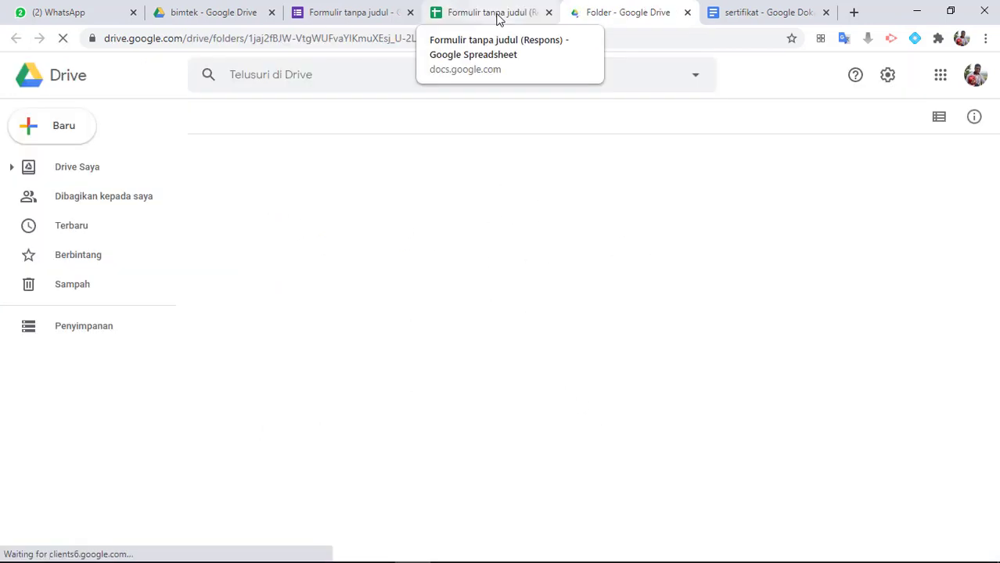
left_click(498, 16)
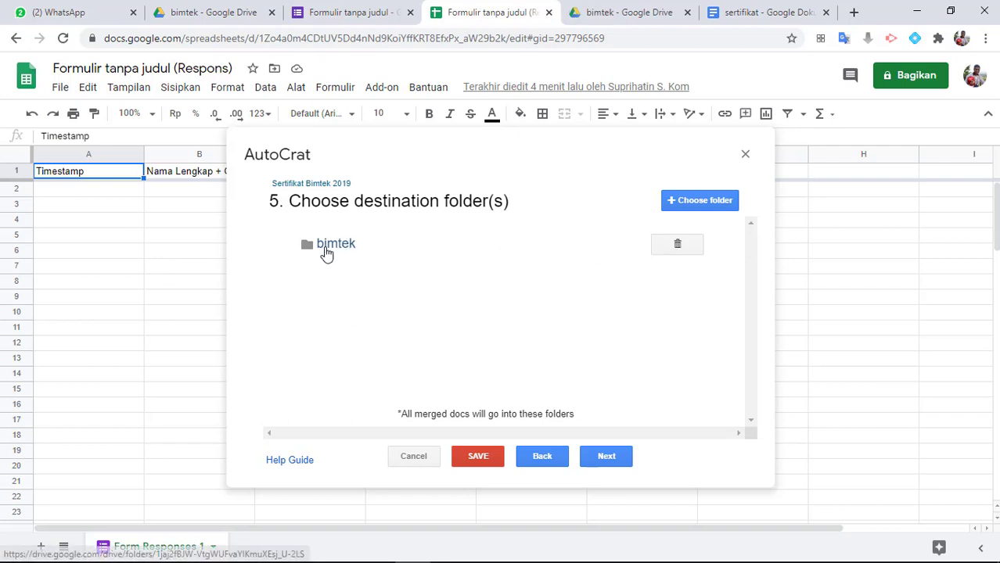
left_click(678, 245)
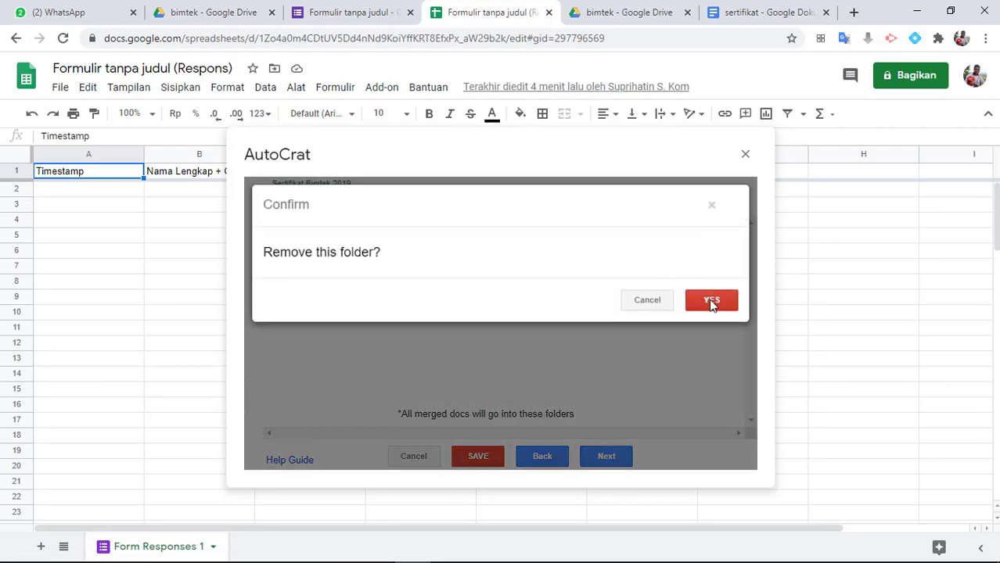
left_click(711, 302)
left_click(694, 207)
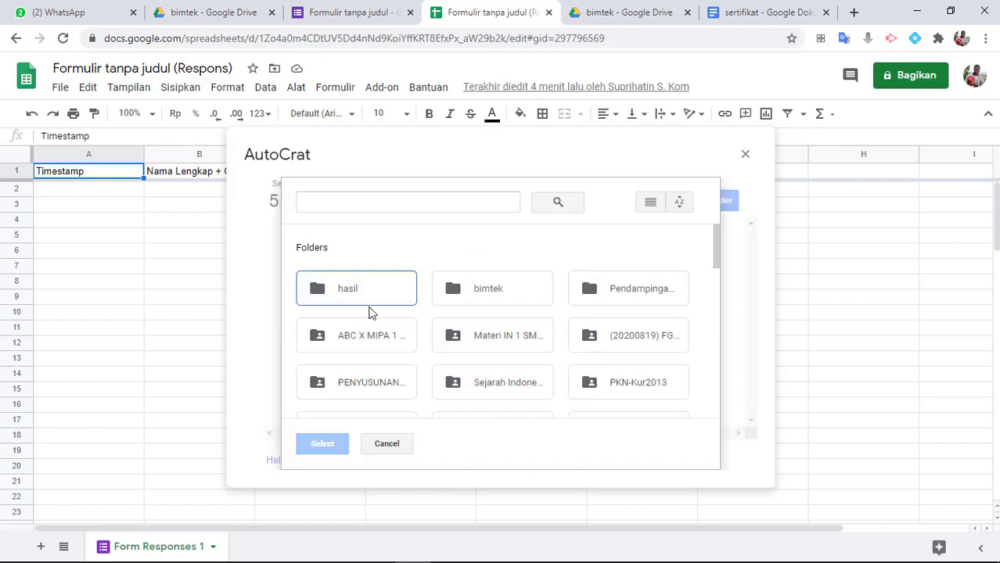
left_click(362, 292)
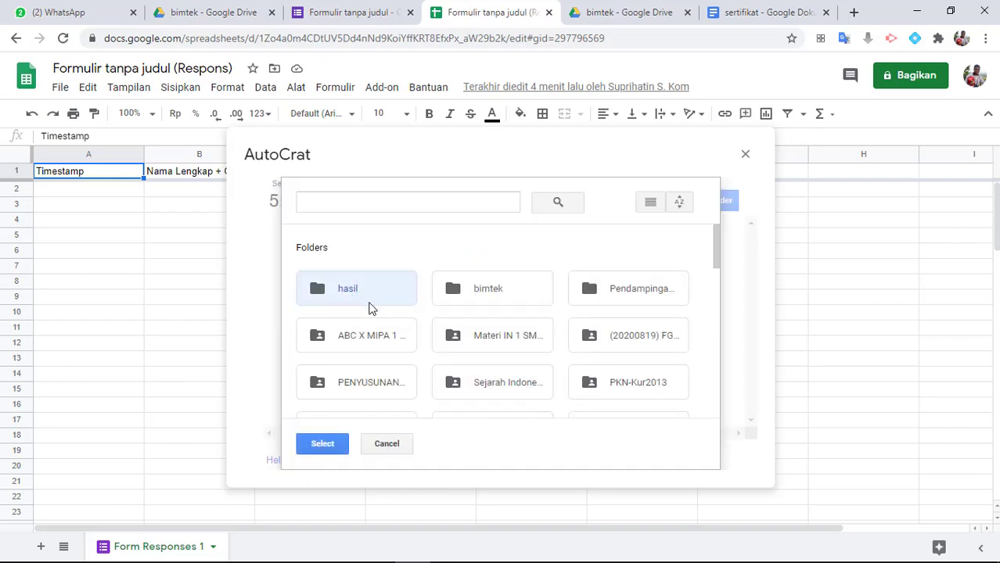
left_click(331, 457)
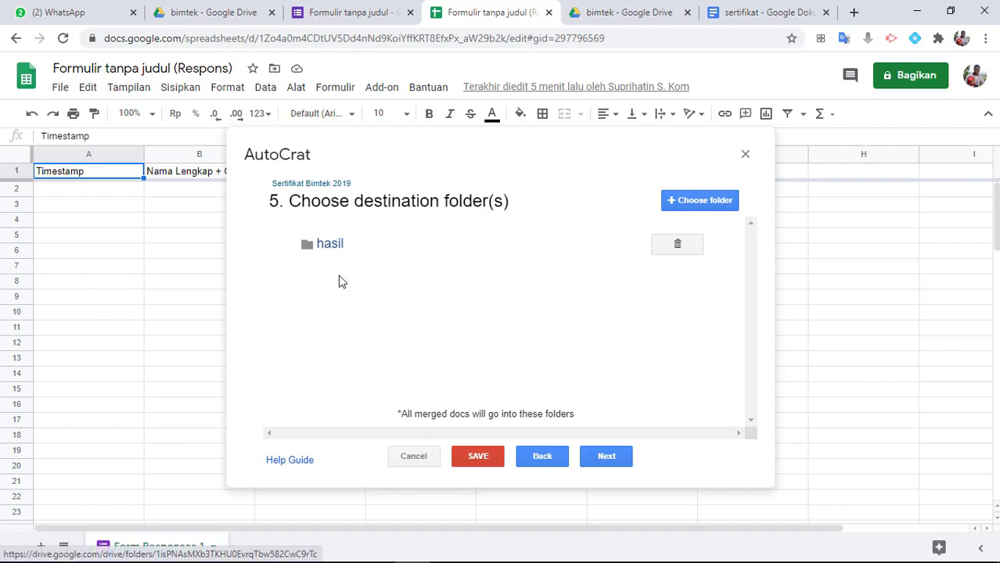
left_click(607, 455)
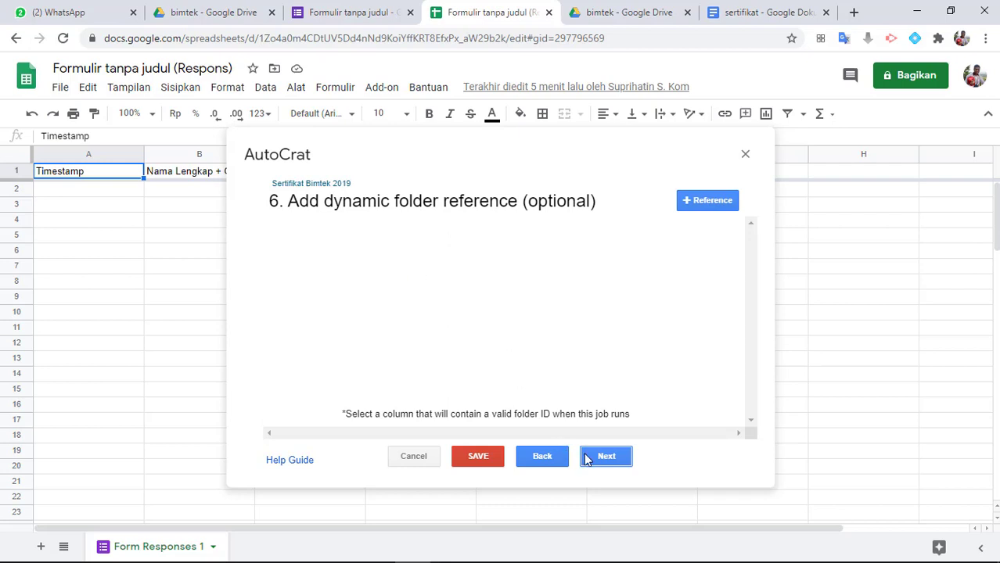
left_click(606, 456)
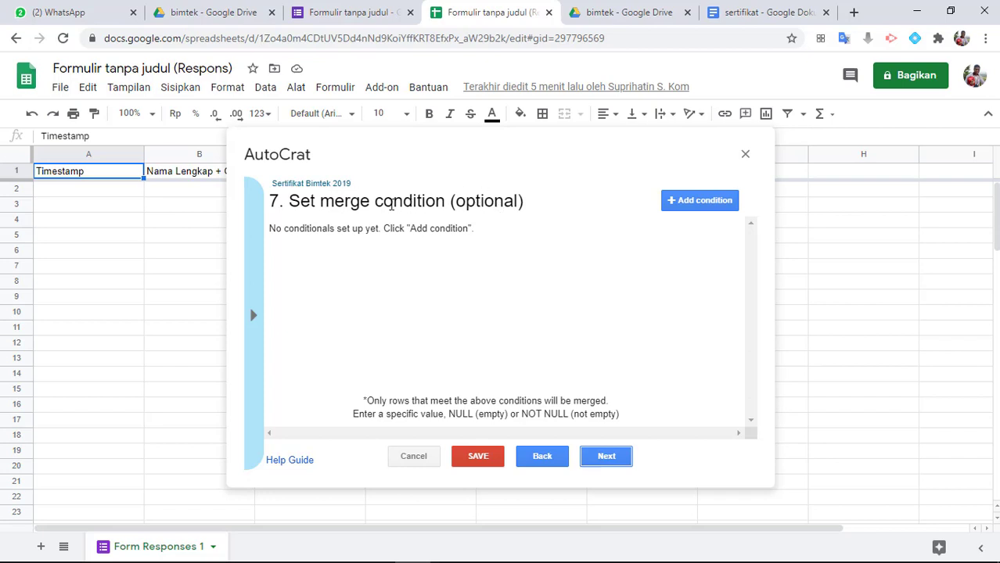
Add a merge condition requiring the Peran column to equal Peserta
left_click(694, 205)
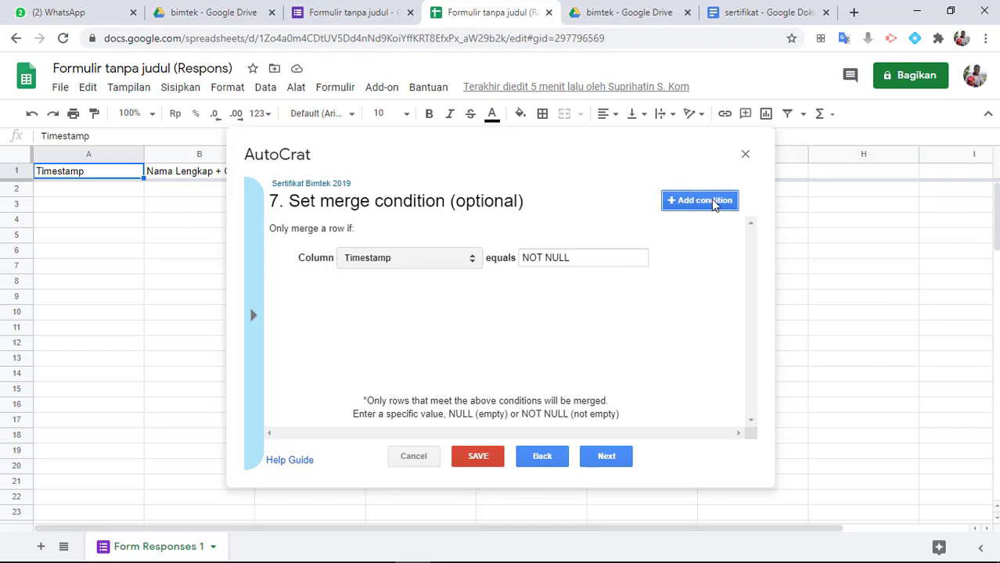
left_click(443, 260)
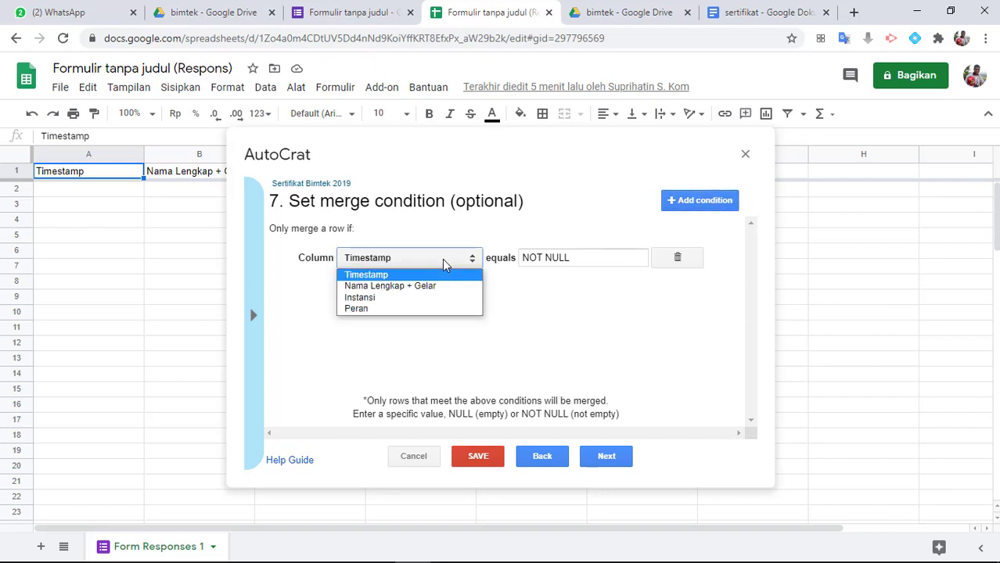
left_click(371, 310)
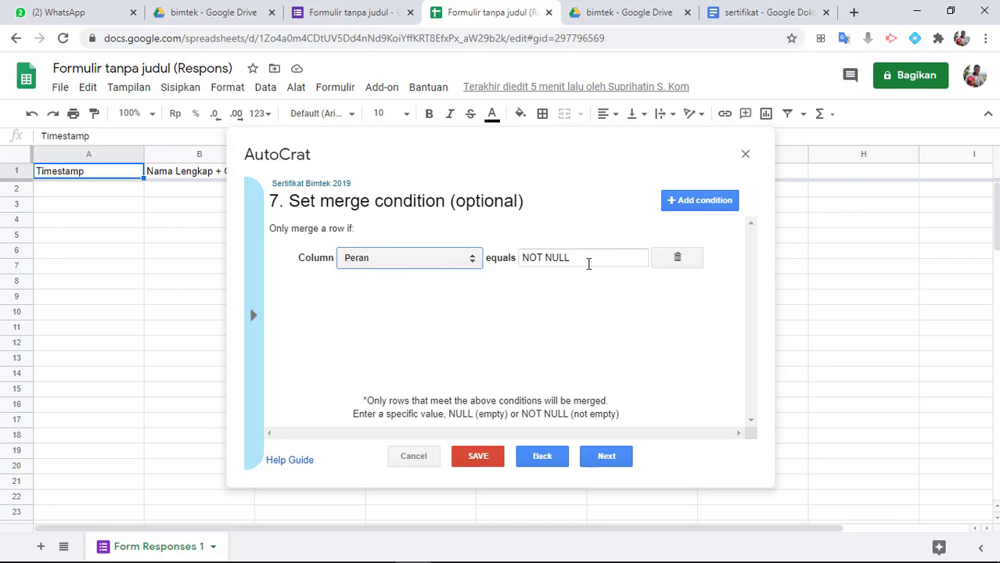
left_click_drag(587, 261, 501, 266)
type("Peserta")
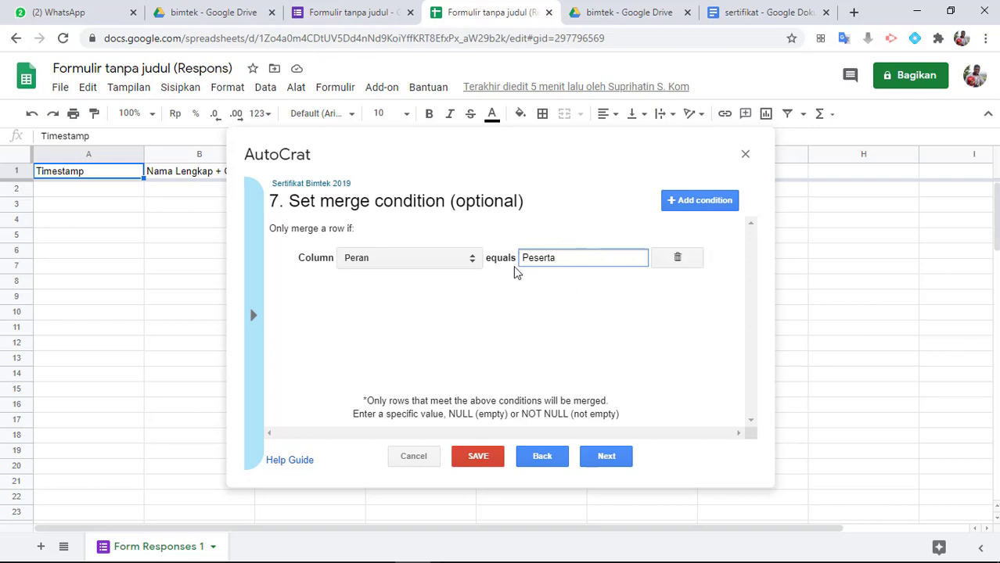
Change the Peran condition's value to Narasumber and remove the merge condition
left_click_drag(565, 260, 493, 265)
type("Narasumber")
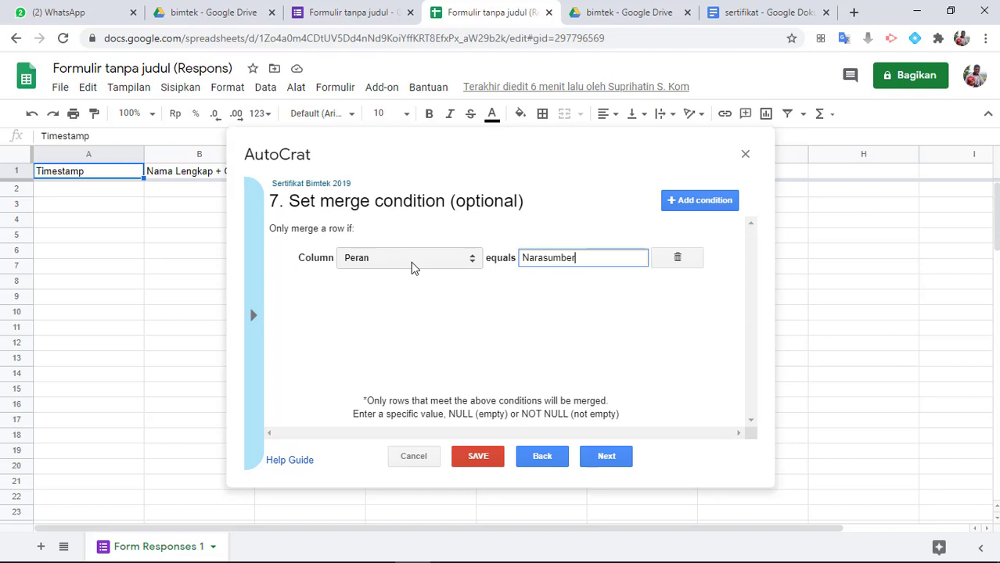
left_click(679, 259)
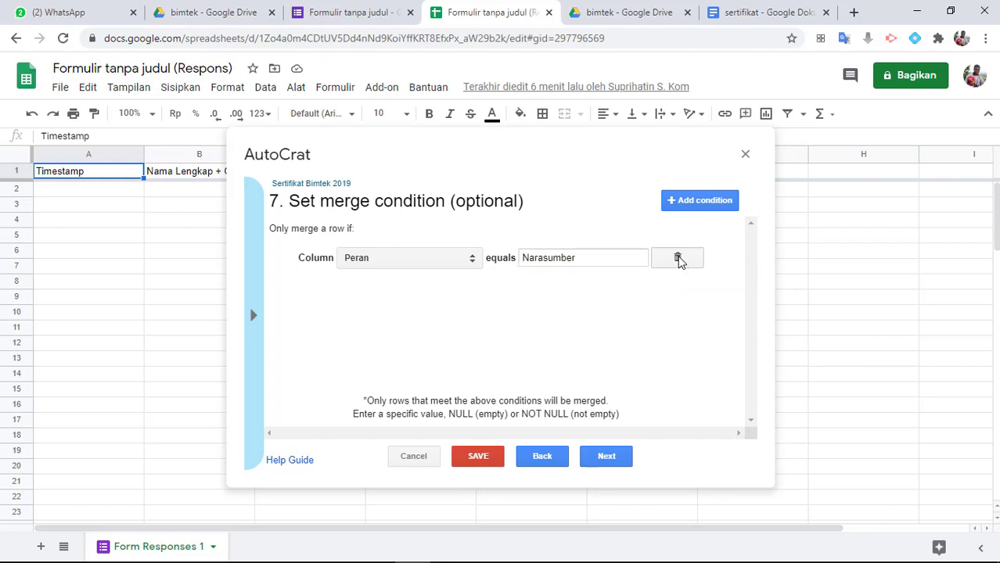
left_click(702, 305)
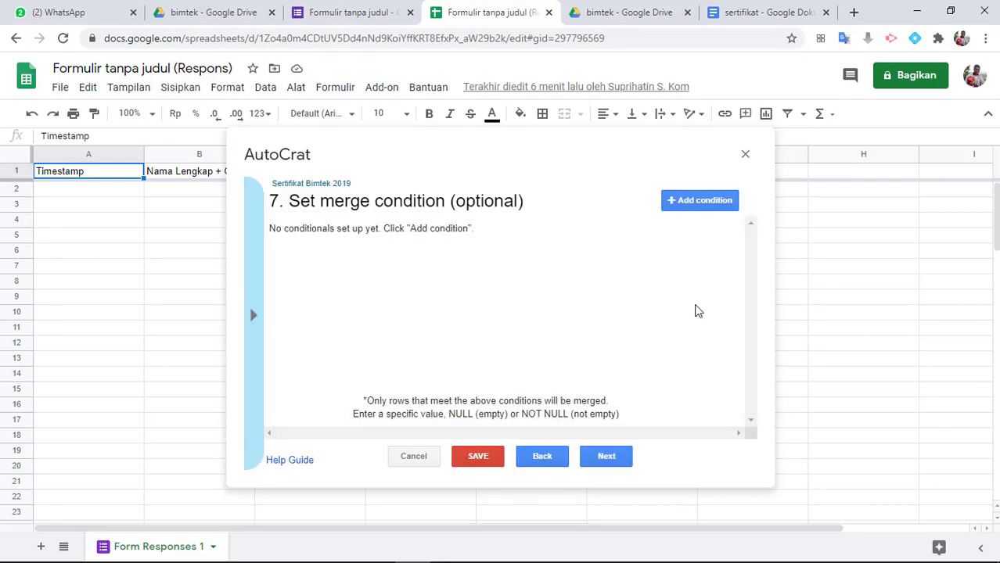
Proceed without merge conditions or document sharing and enable the job's run on form trigger
left_click(605, 456)
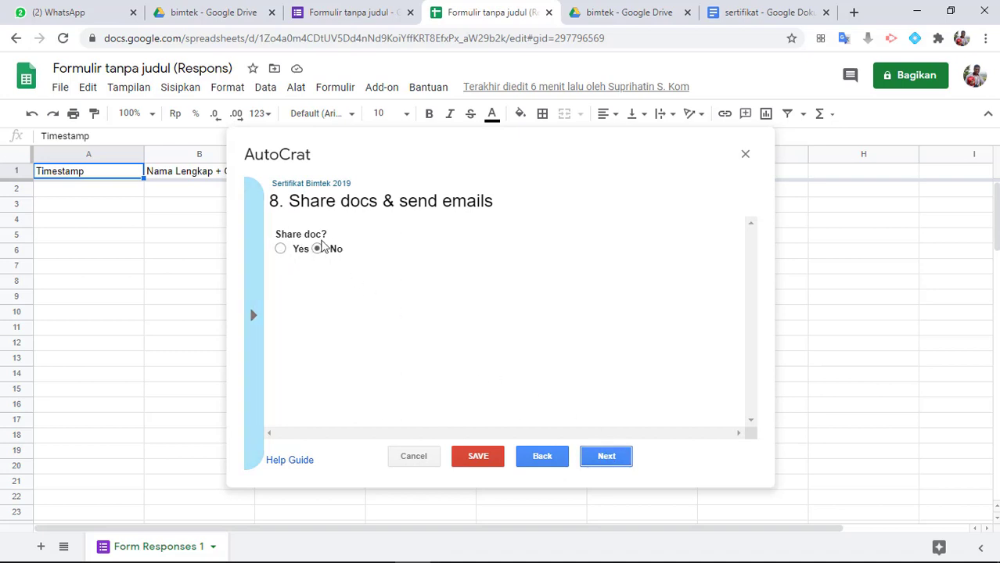
left_click(620, 462)
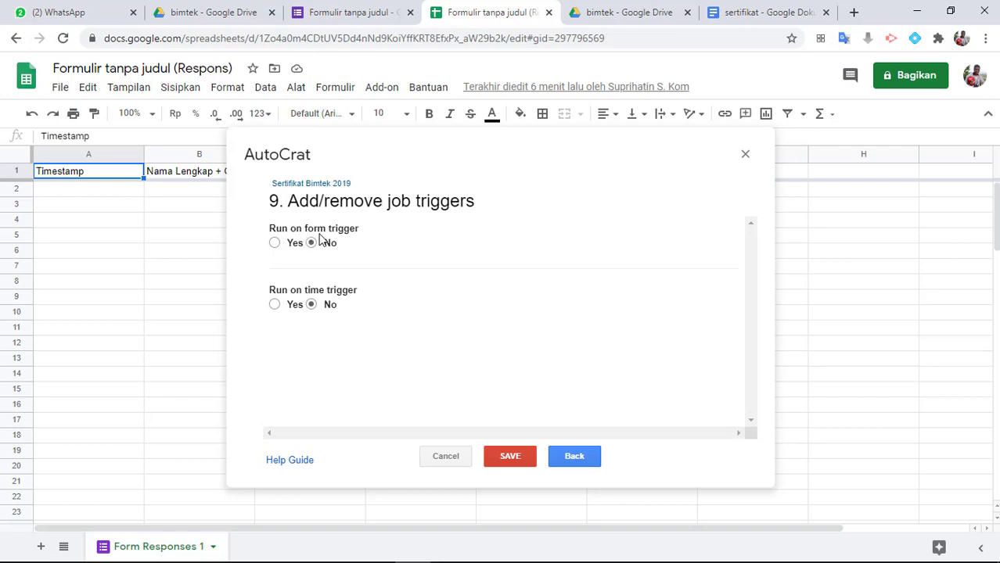
left_click(273, 244)
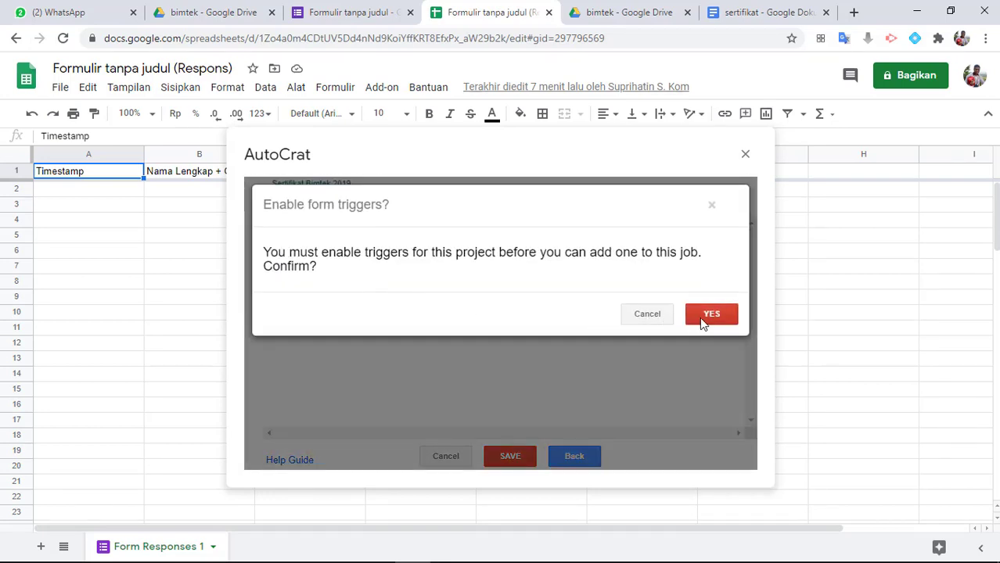
left_click(702, 317)
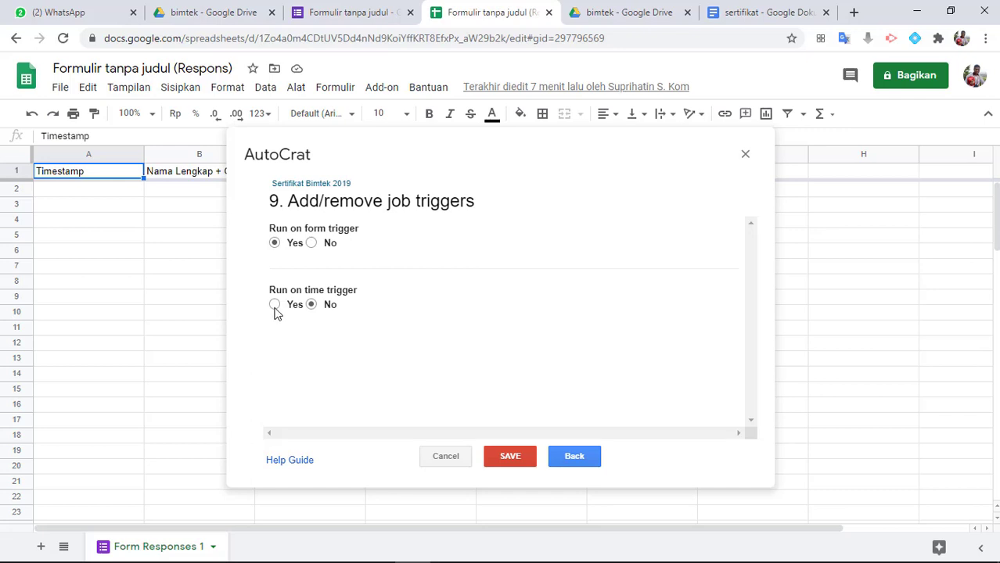
Try the run on time trigger, check its interval choices and set it back to No
left_click(275, 306)
left_click(313, 340)
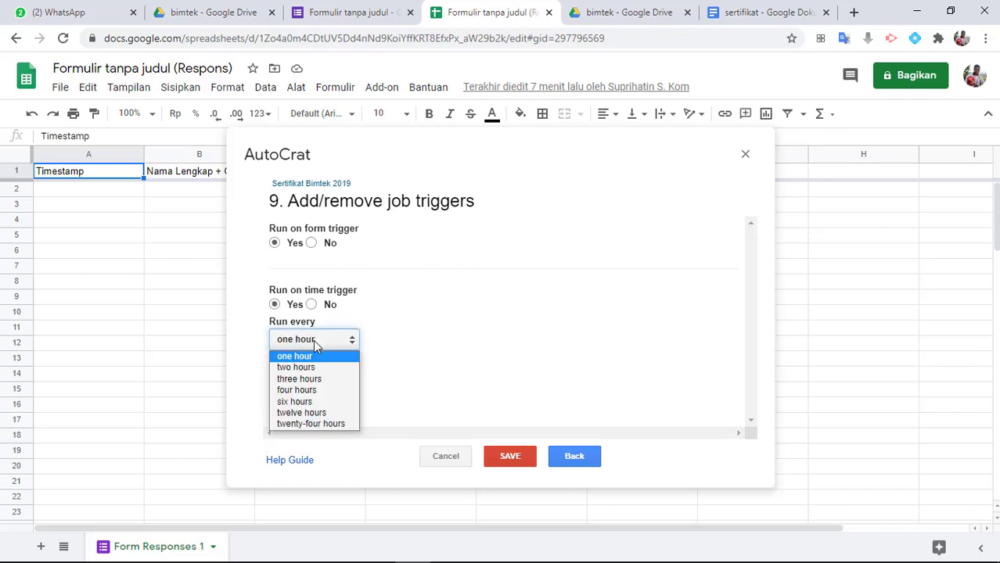
left_click(323, 340)
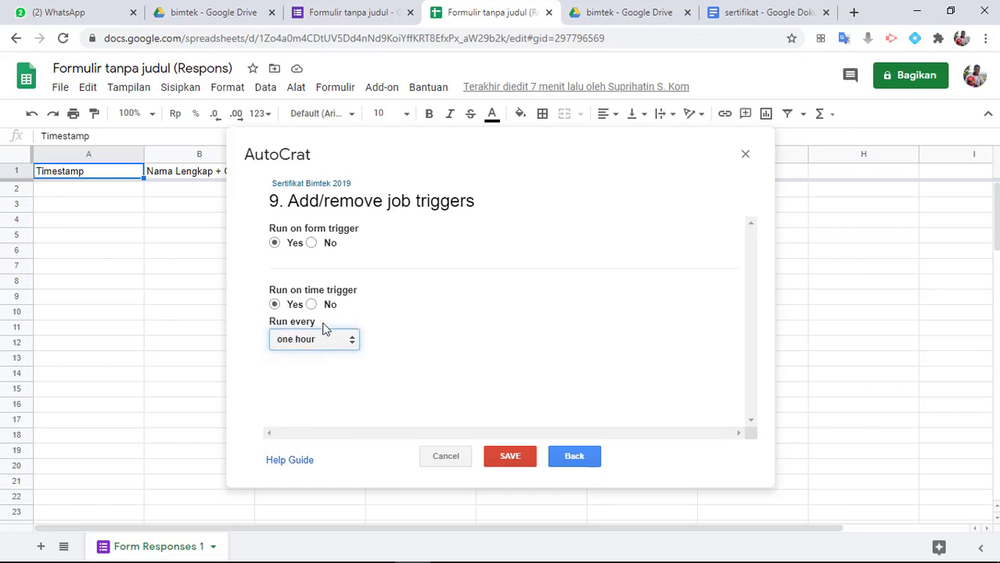
left_click(311, 304)
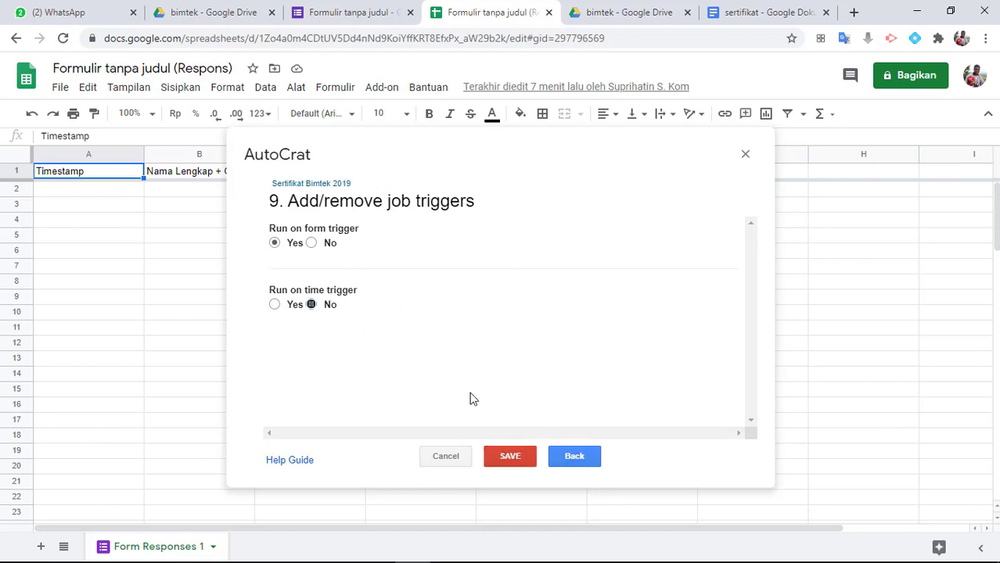
Save the Sertifikat Bimtek 2019 merge job and run it, closing AutoCrat at the end
left_click(509, 456)
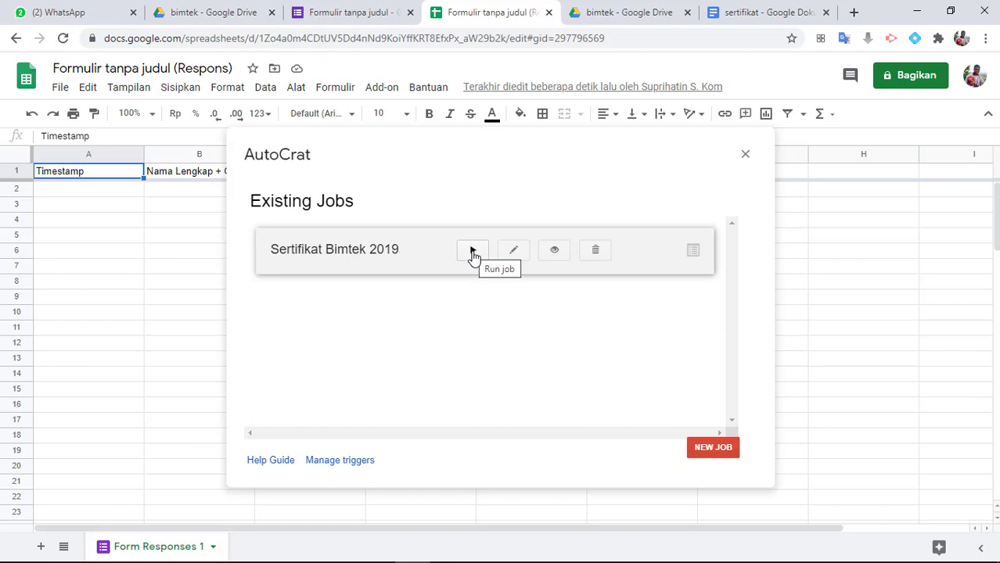
left_click(472, 252)
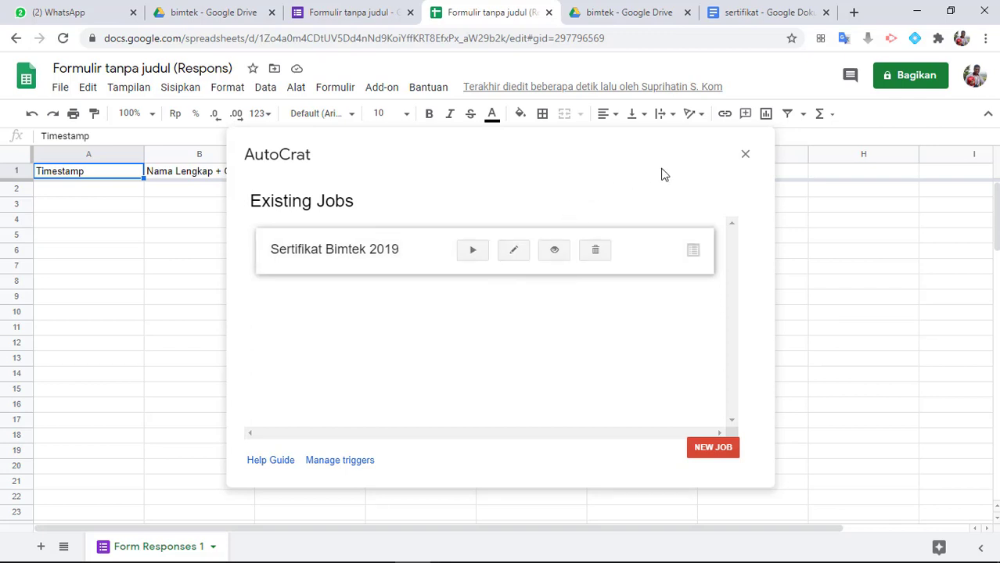
left_click(744, 155)
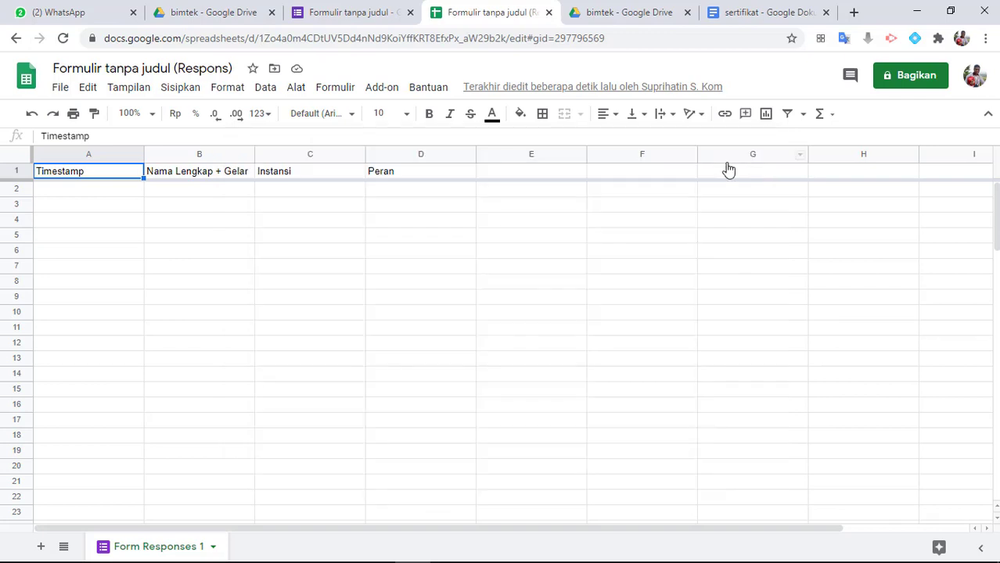
Open a preview of the Formulir Peserta Bimtek Informatika 2019 form from its question editor
left_click(337, 11)
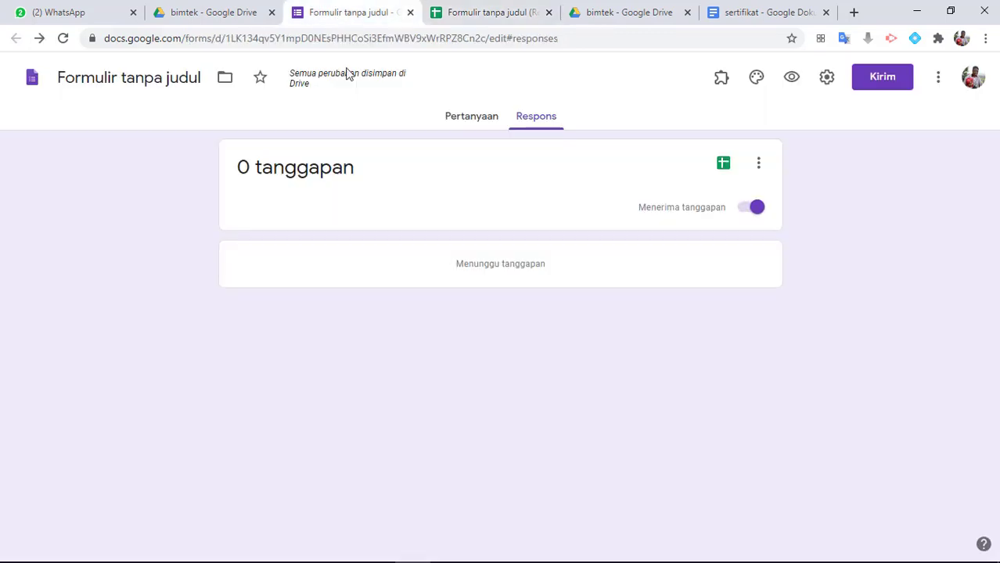
left_click(459, 117)
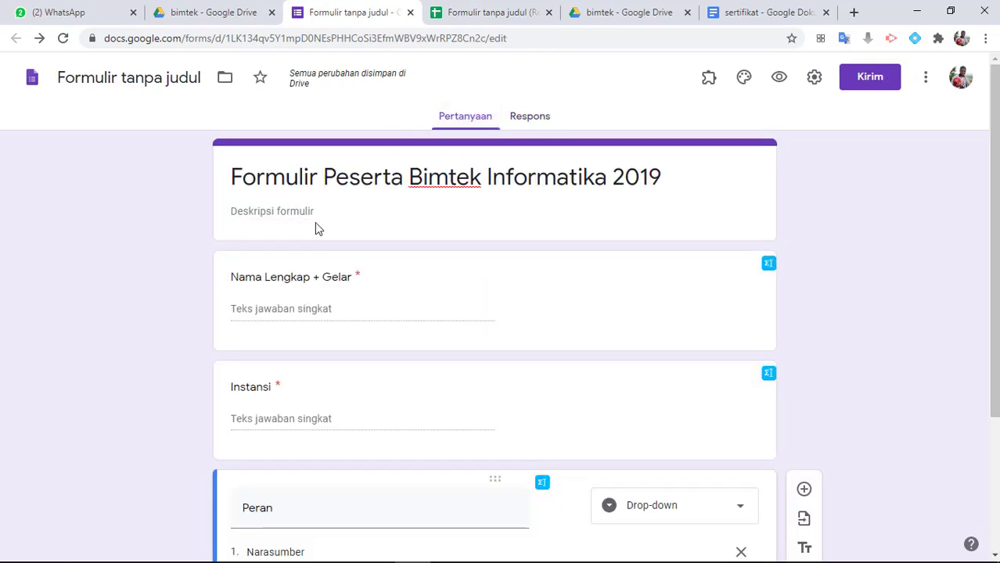
left_click(781, 82)
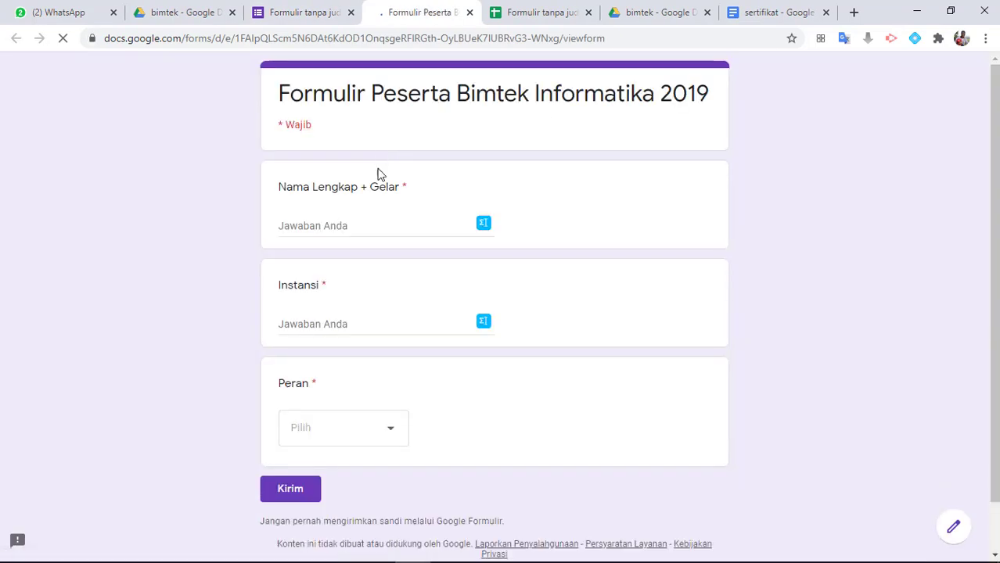
Submit a test response with the participant's full name and degrees, Instansi SMAN 9 Yogyakarta and Peran Peserta
left_click(327, 227)
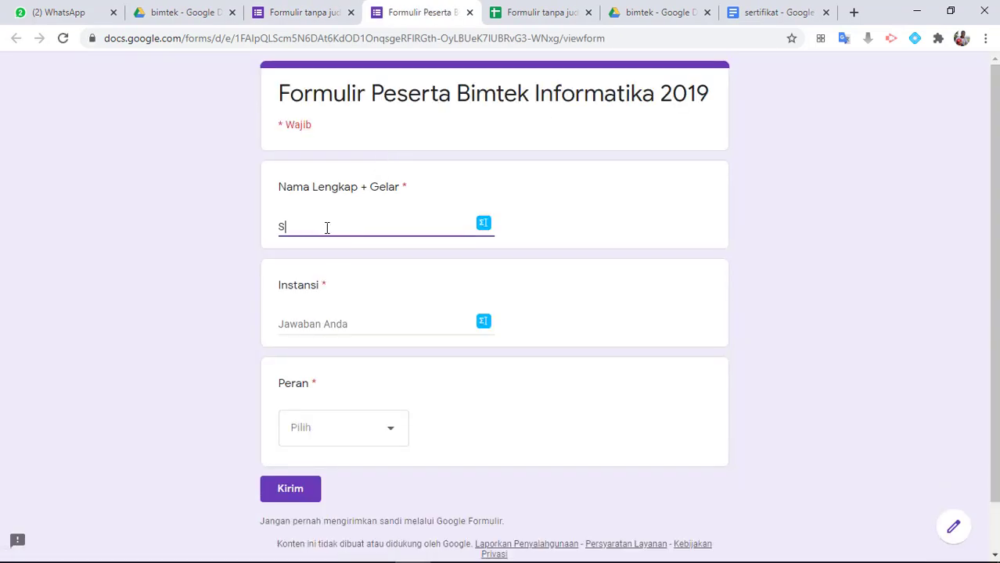
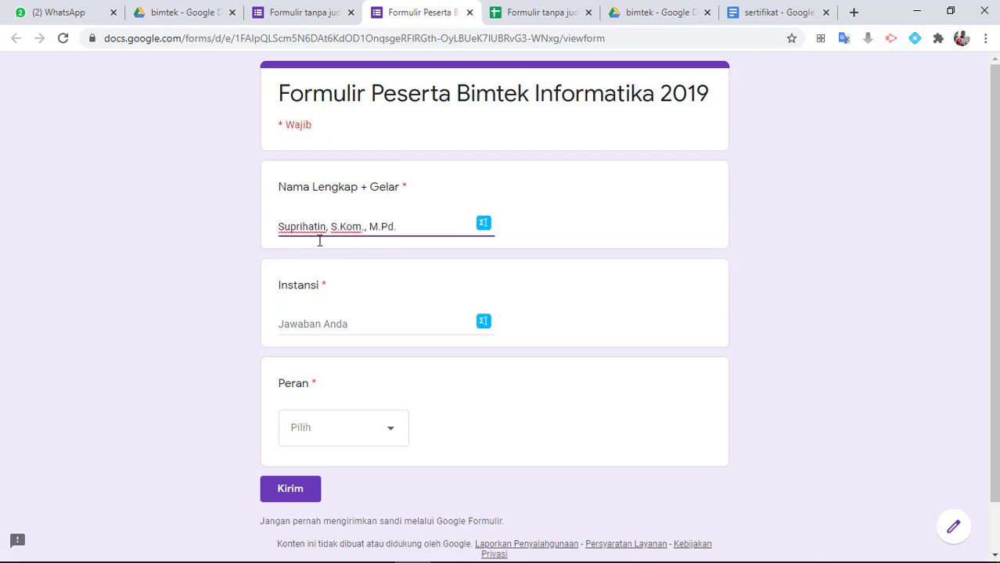
left_click(291, 321)
type("SMAN")
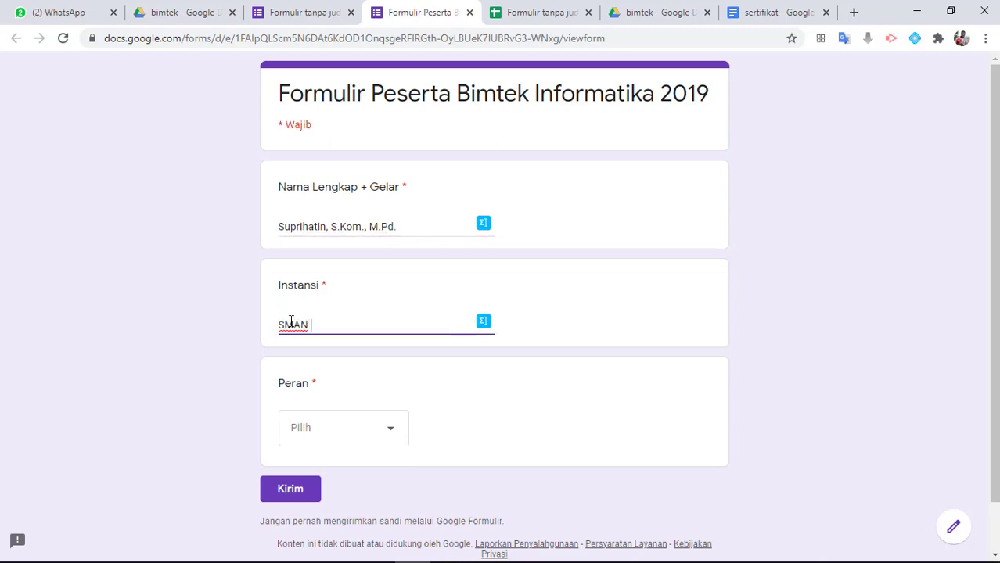
type(" 9 Yogyakarta")
left_click(324, 435)
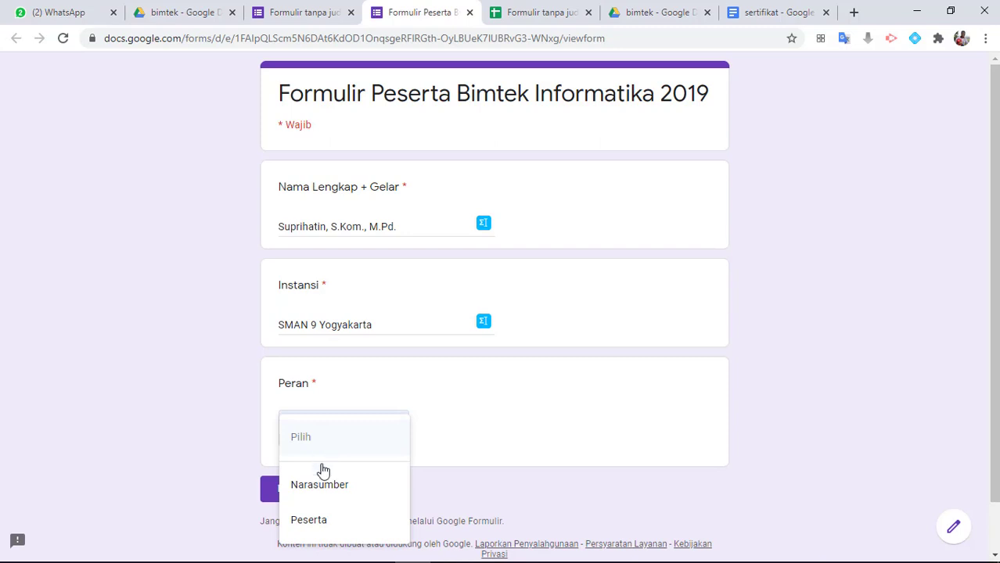
left_click(312, 523)
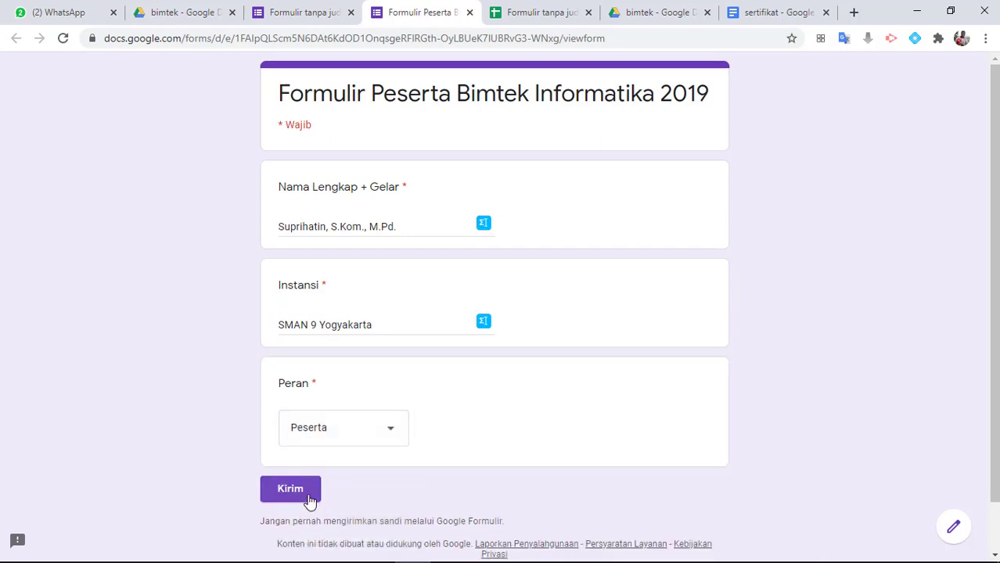
left_click(310, 499)
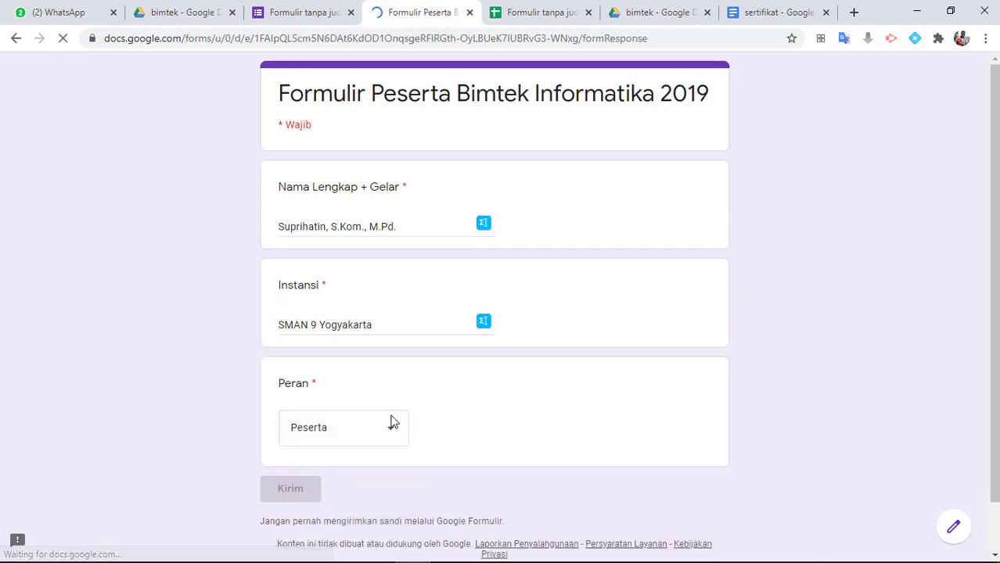
Check the merge result in the response spreadsheet and review the generated certificate PDF in the hasil folder, closing its preview at the end
left_click(521, 16)
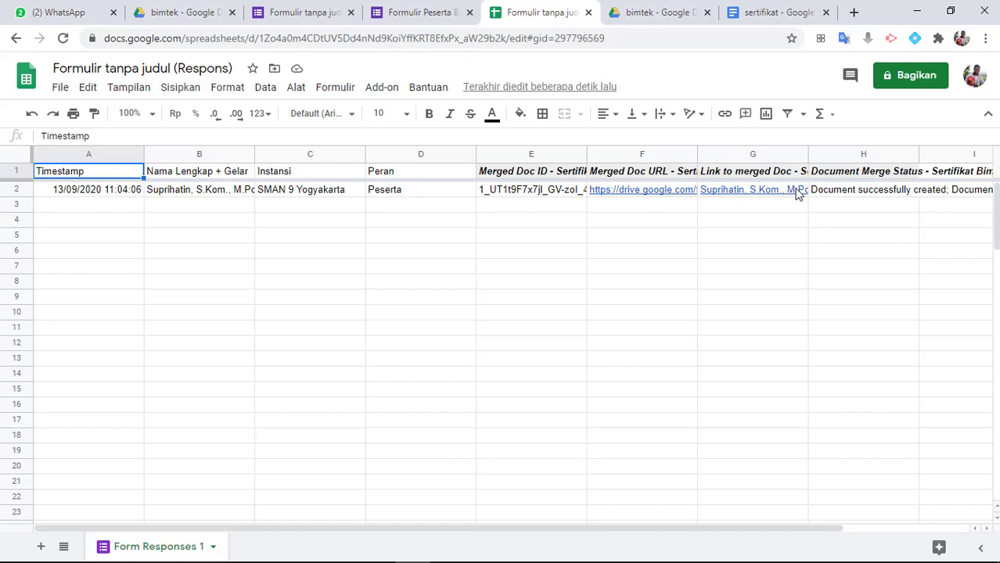
mouse_move(673, 191)
left_click(645, 17)
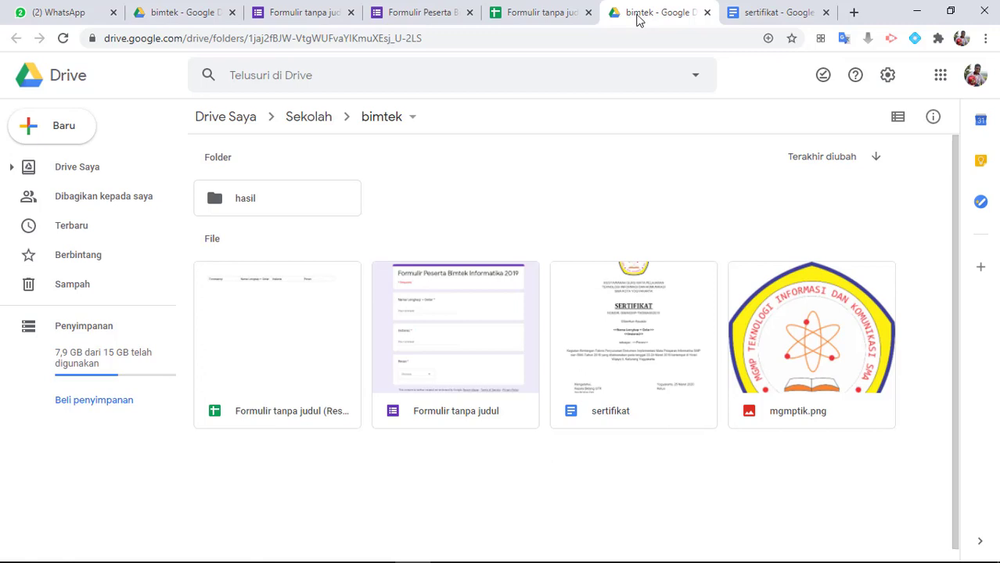
double_click(233, 196)
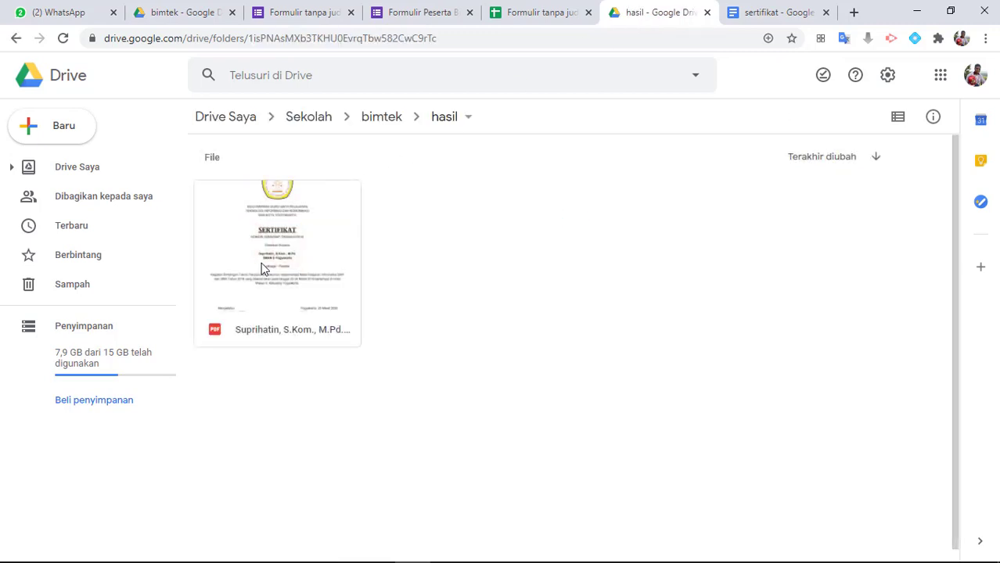
double_click(261, 263)
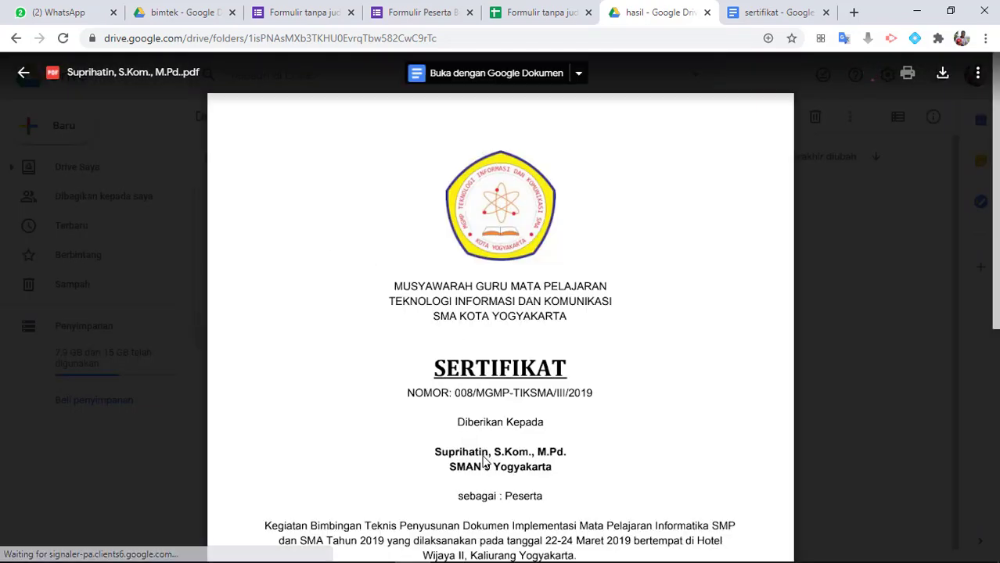
scroll(501, 360, "down", 3)
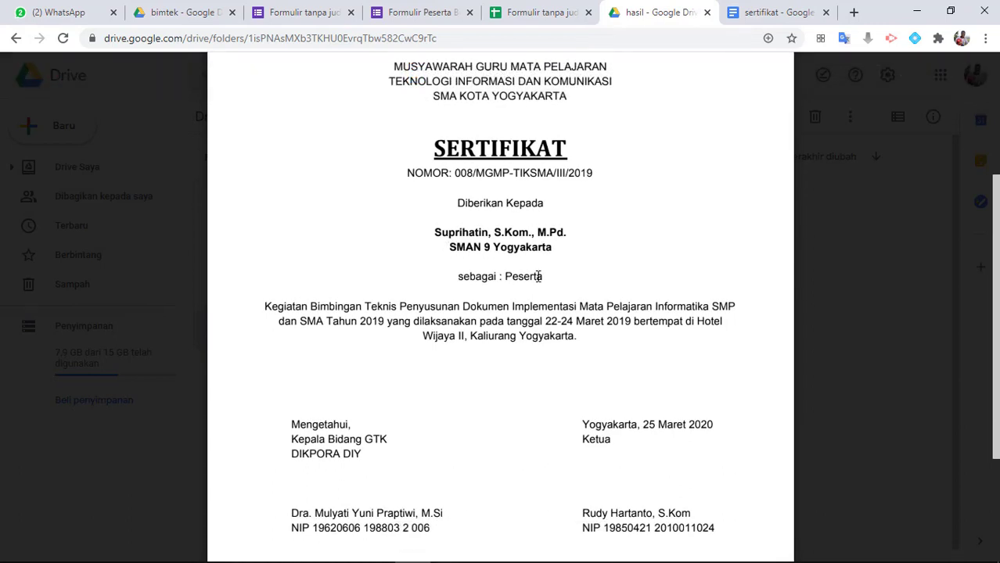
scroll(609, 335, "down", 3)
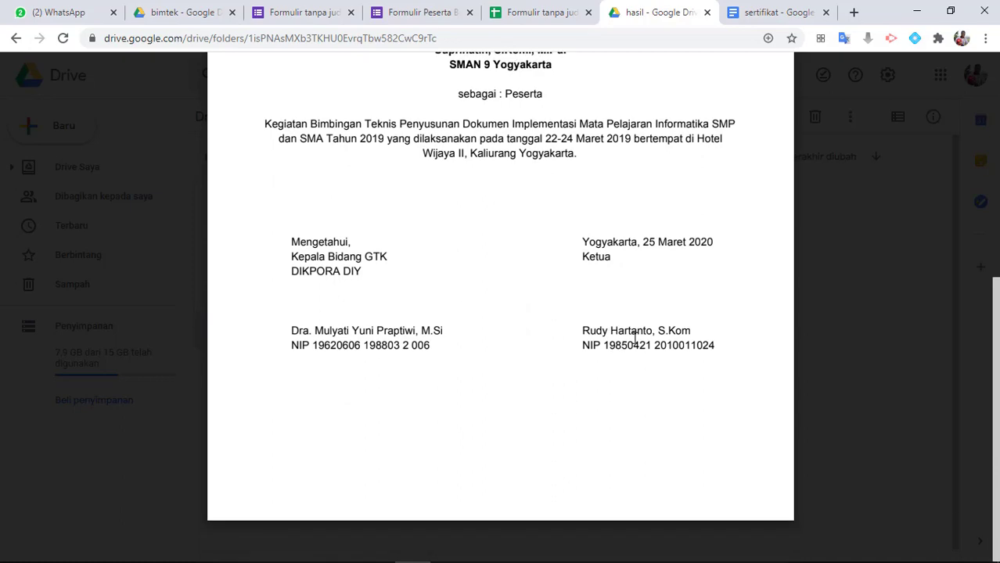
scroll(820, 183, "up", 6)
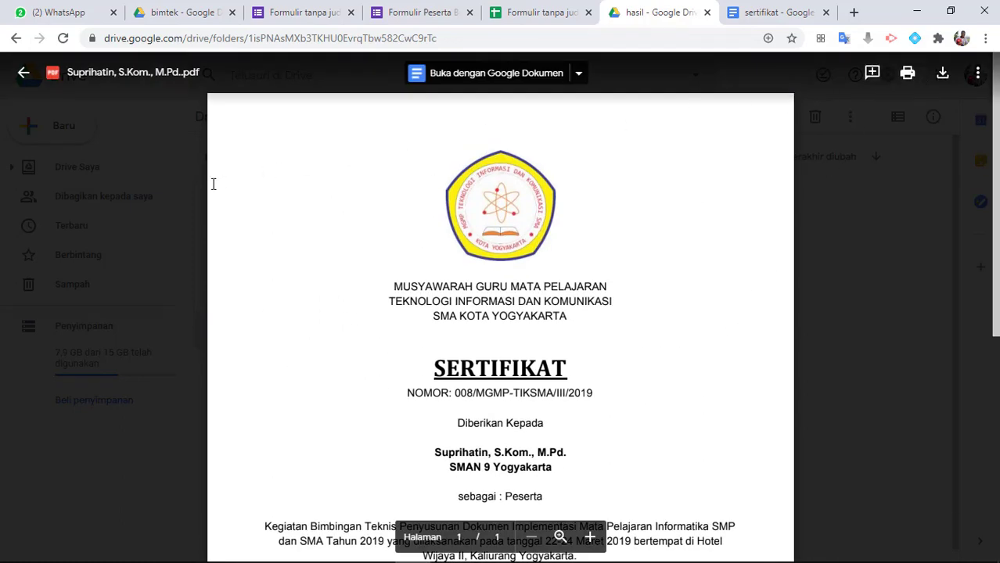
key("Escape")
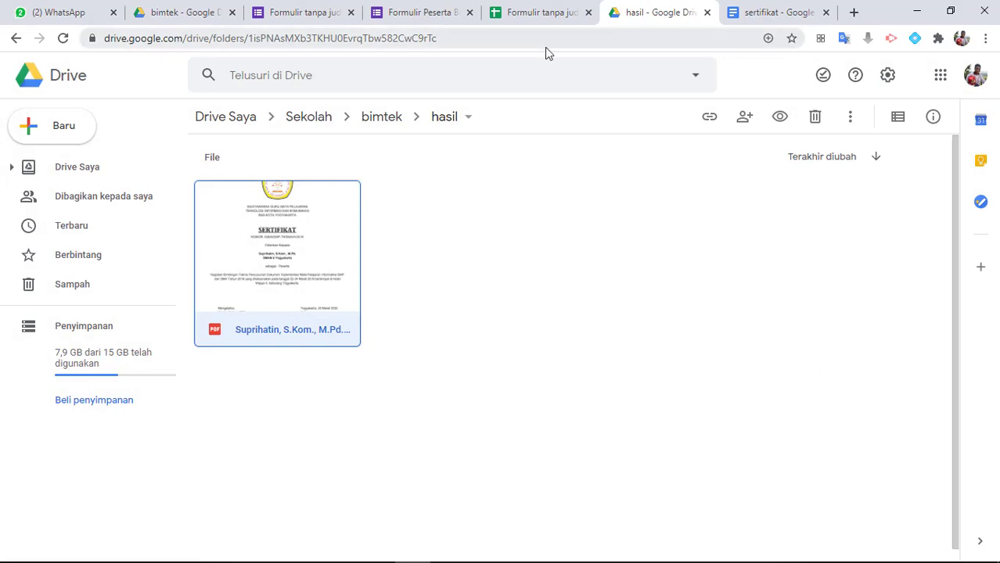
Submit another form response with a second participant's full name and degree, Instansi SMAN 6 Yogyakarta and Peran Peserta
left_click(435, 14)
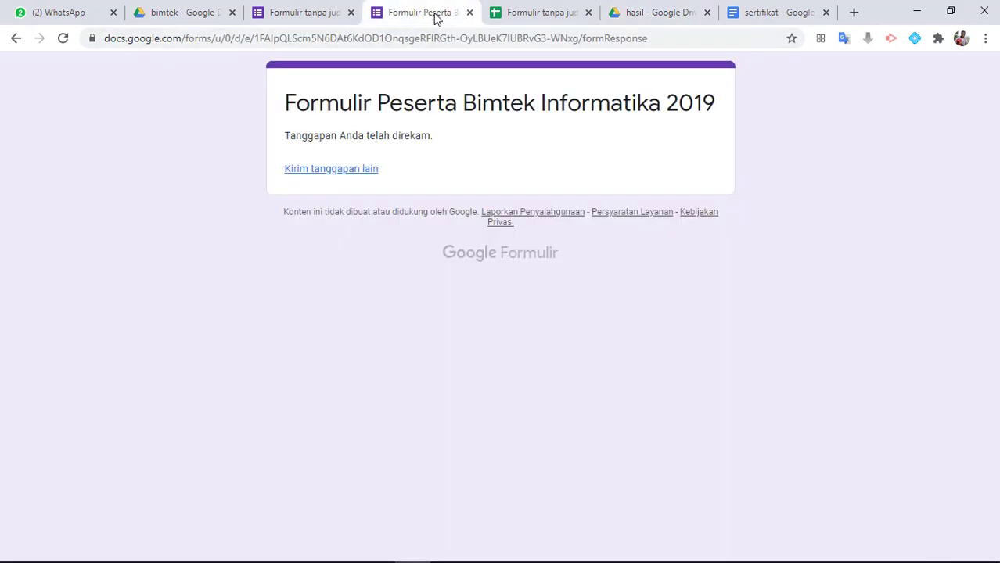
left_click(306, 177)
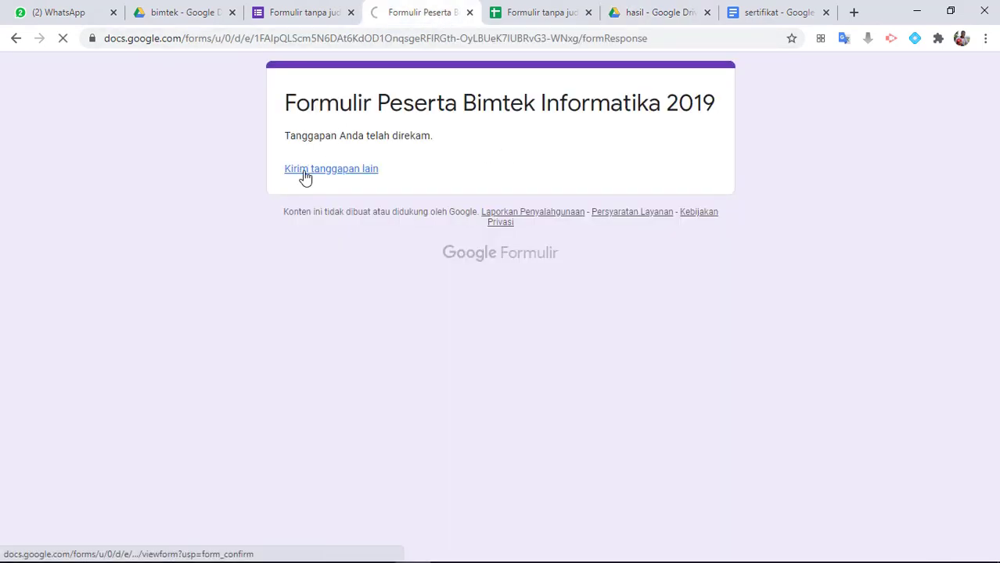
left_click(324, 226)
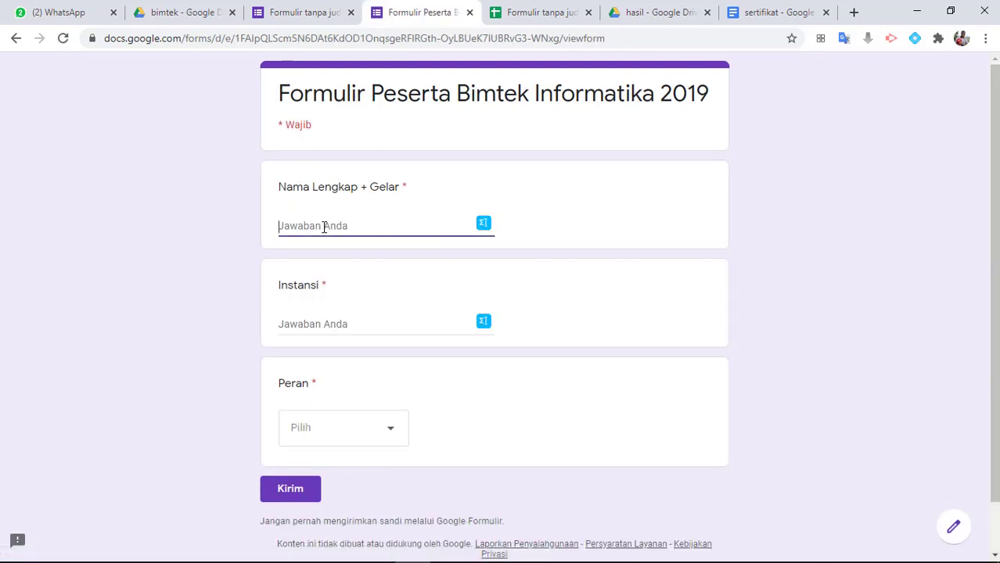
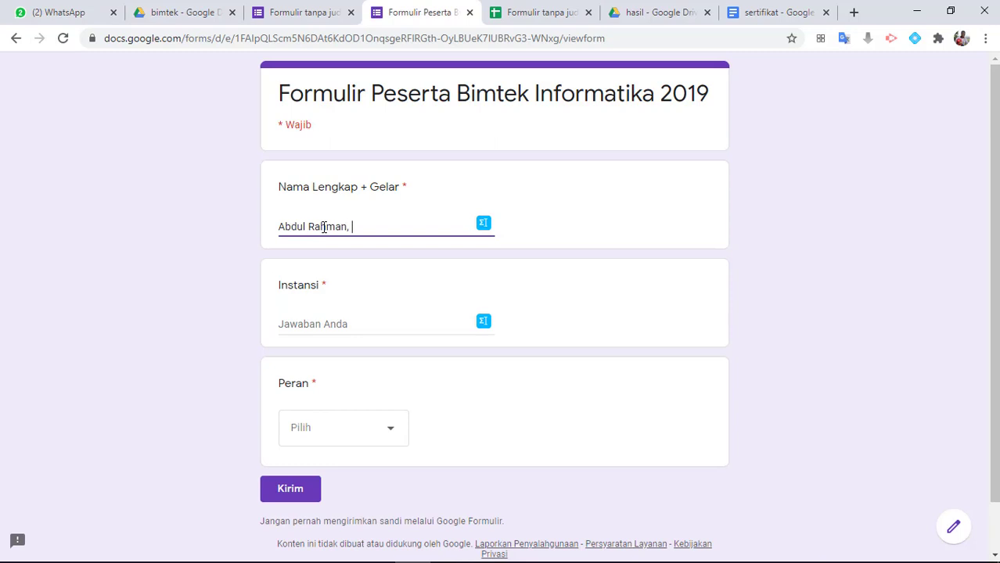
type(", S.Kom.")
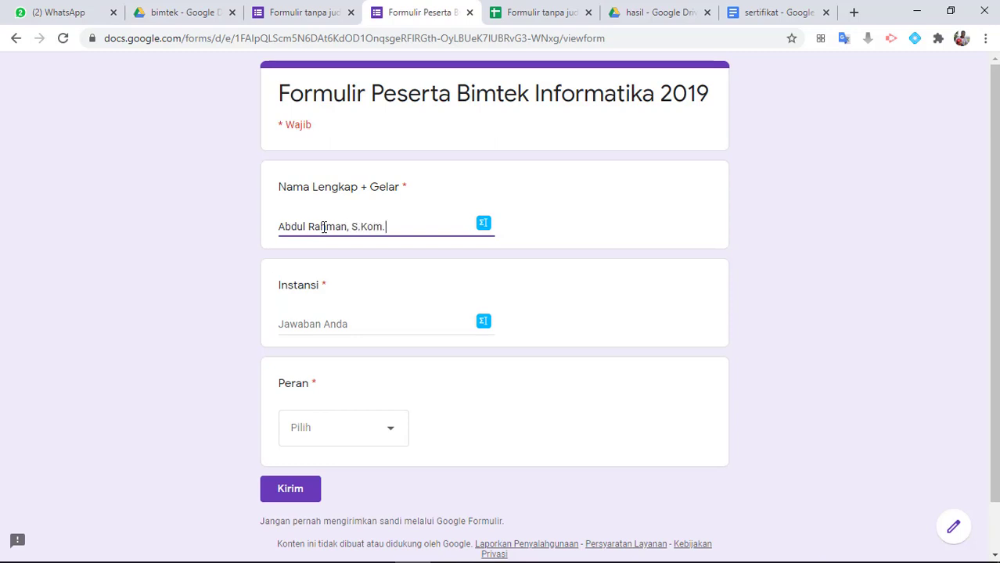
left_click(326, 329)
type("SMAN 6 Yogyakarta")
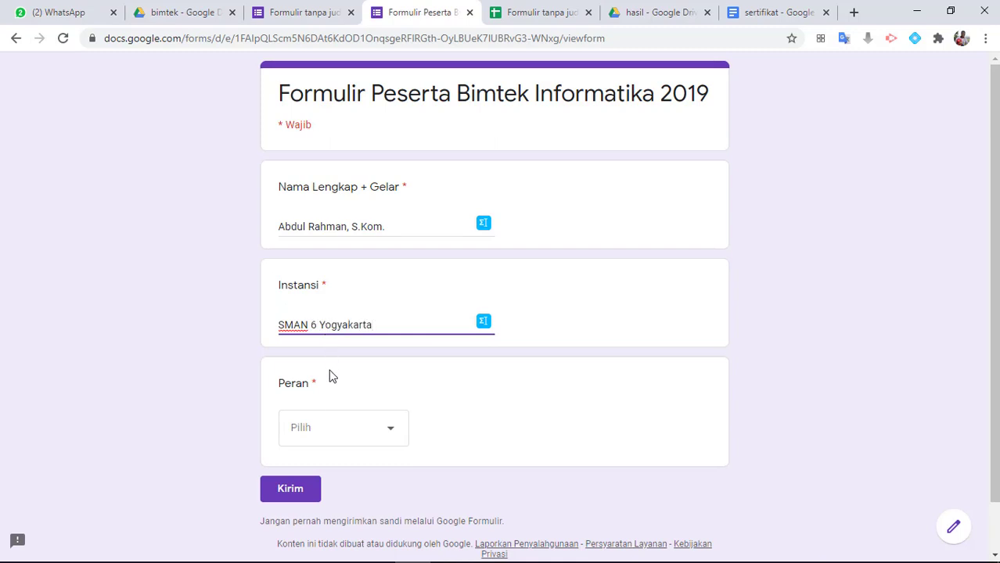
left_click(330, 429)
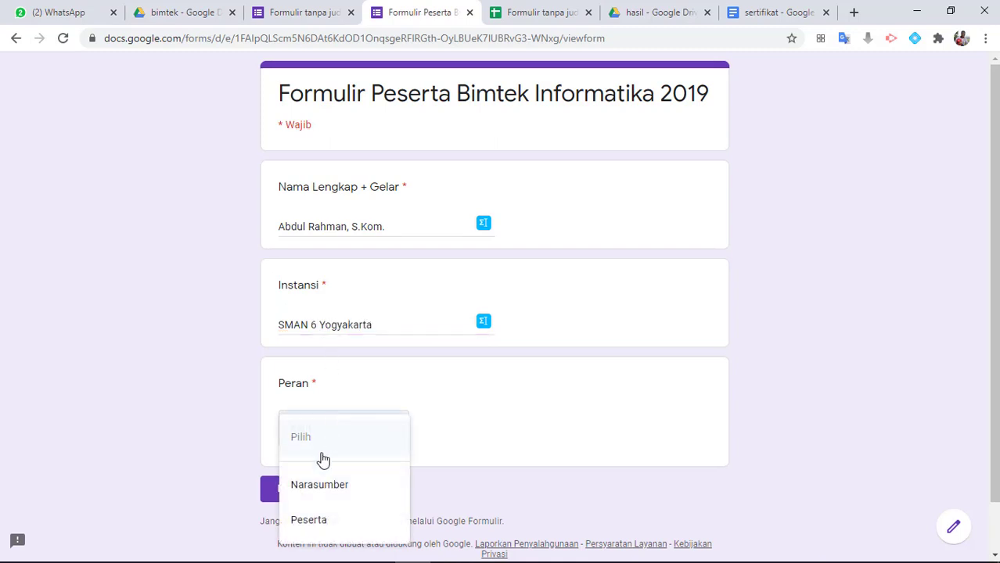
left_click(309, 530)
left_click(302, 494)
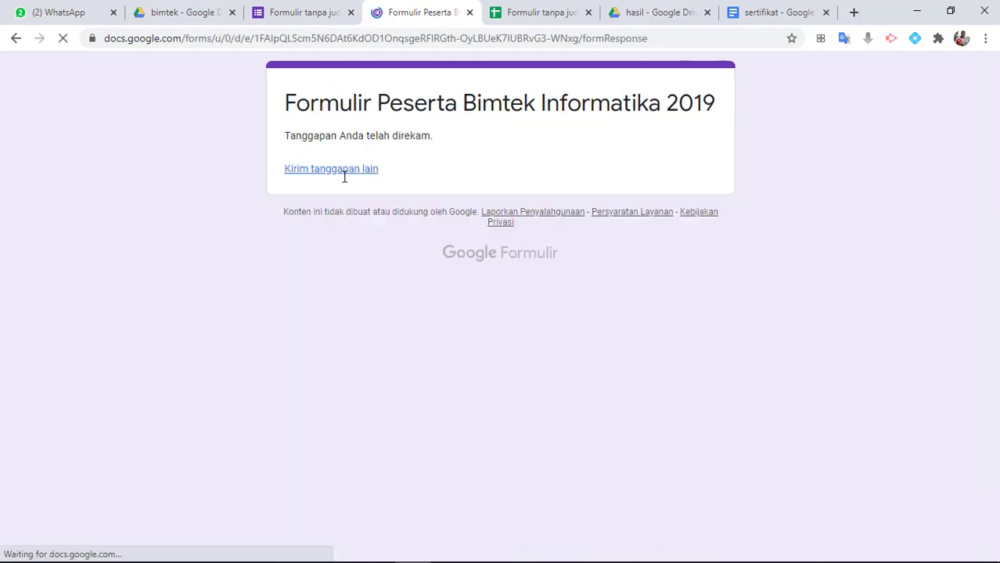
Submit a third form response with the person's full name and degree, Instansi SMPN 10 Yogyakarta and Peran Narasumber
left_click(340, 172)
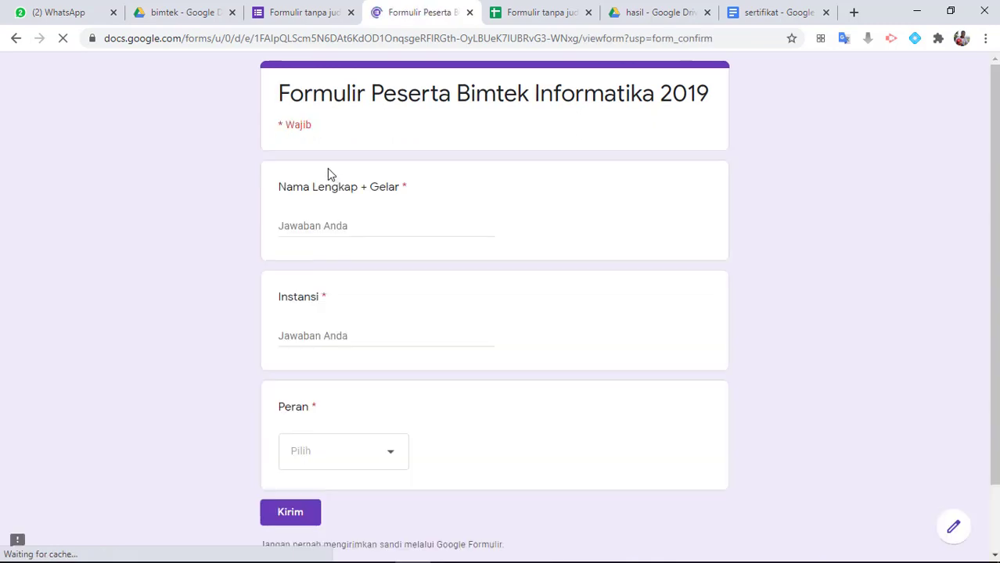
left_click(297, 227)
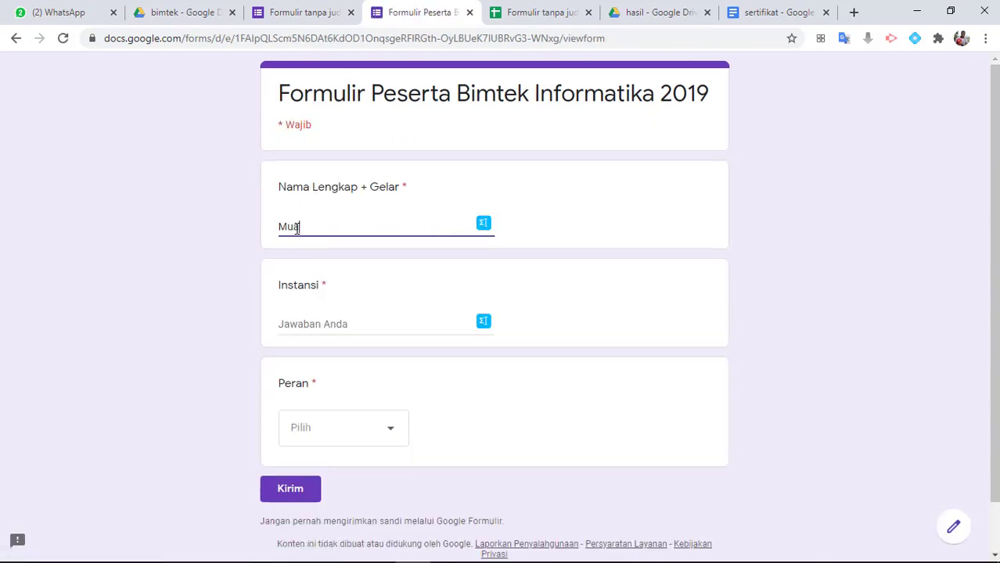
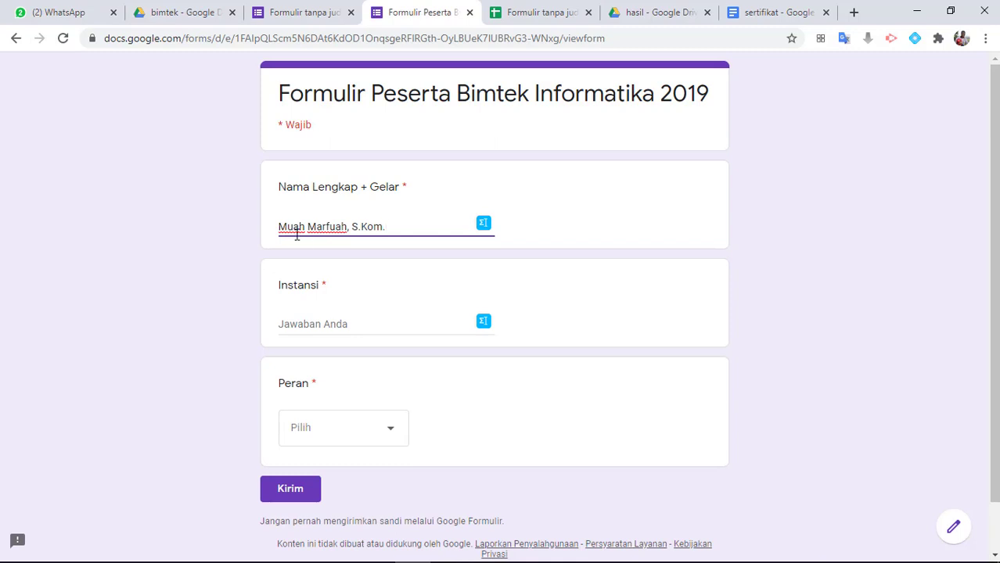
left_click(305, 325)
type("SMPN ")
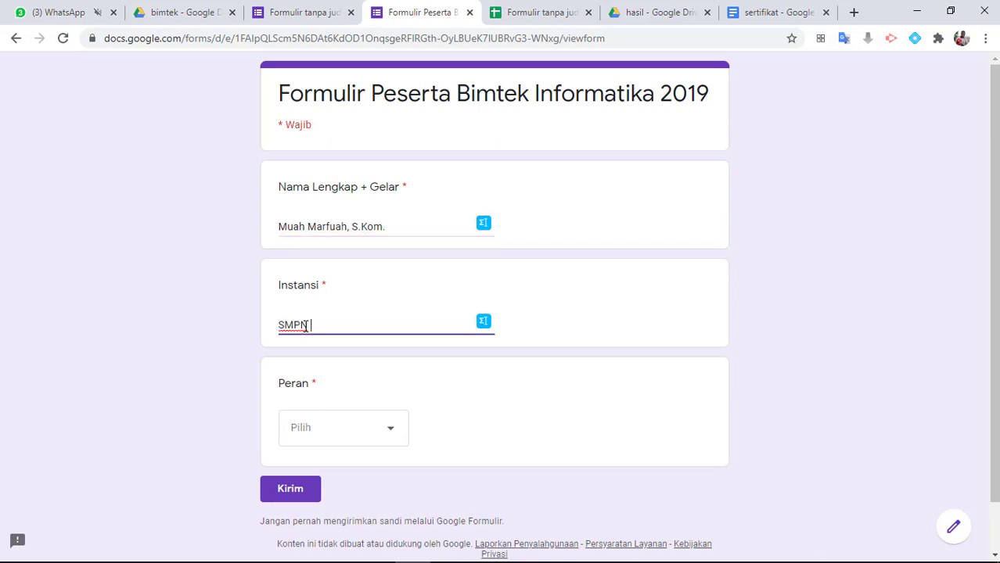
type("10 Yogyakarta")
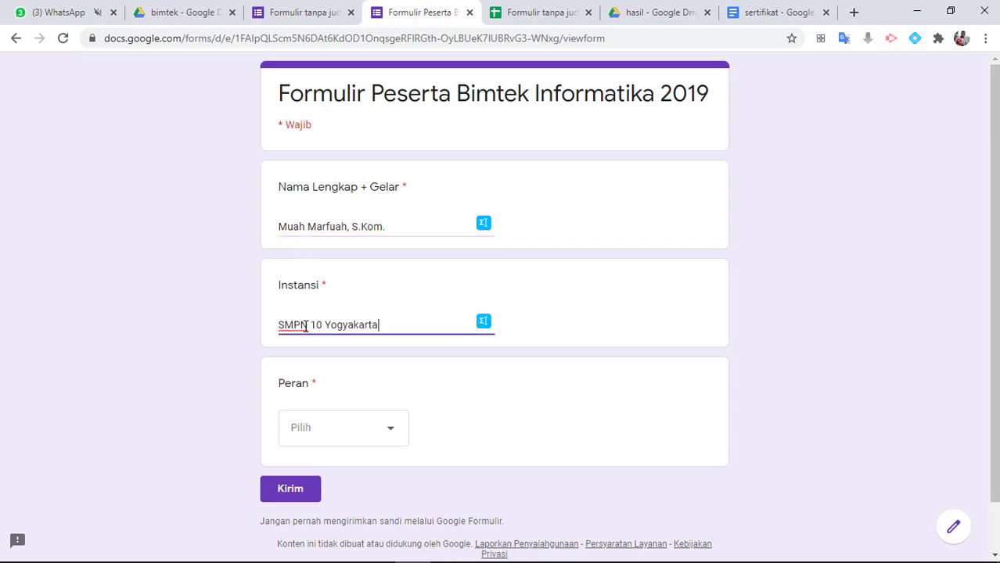
left_click(344, 431)
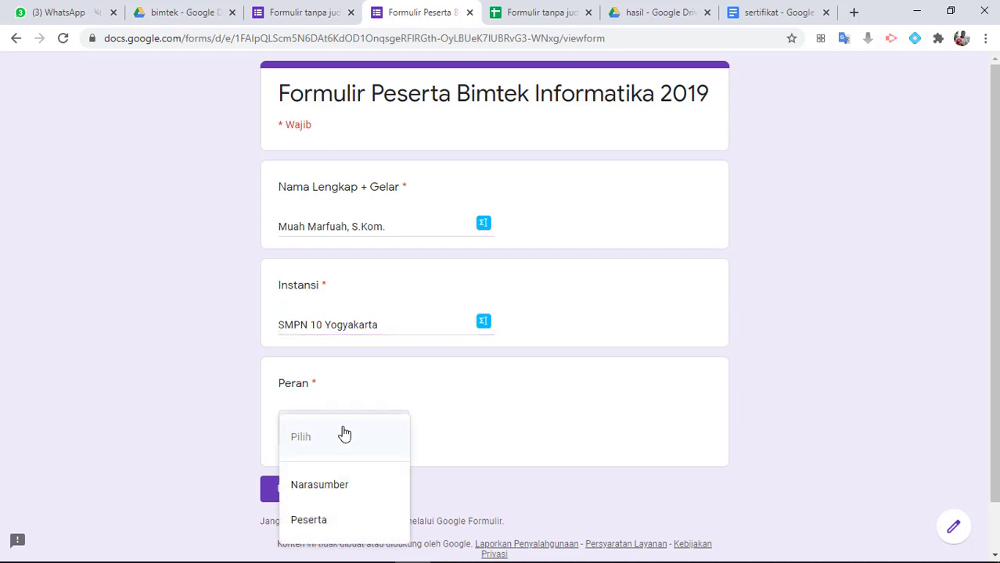
left_click(331, 494)
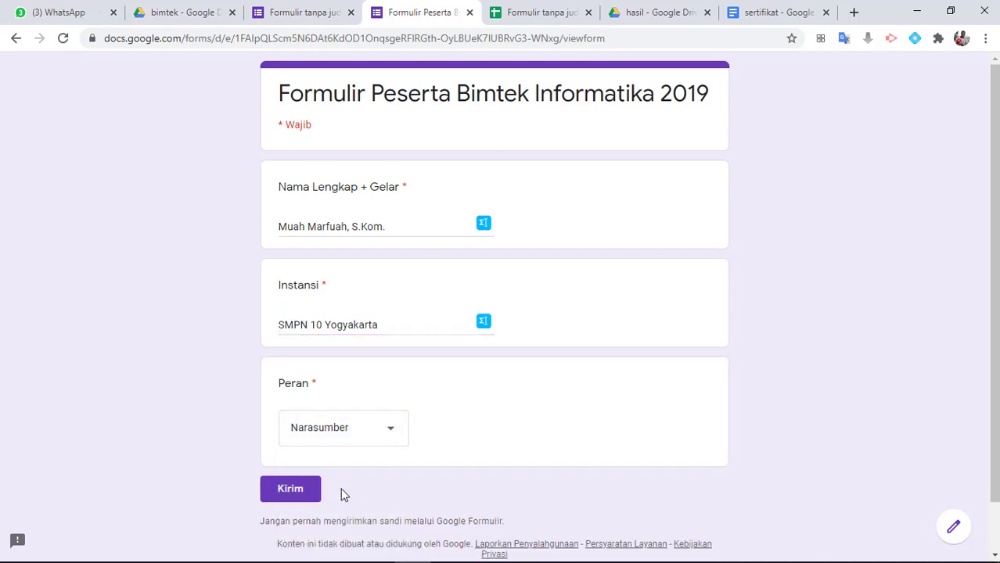
left_click(287, 498)
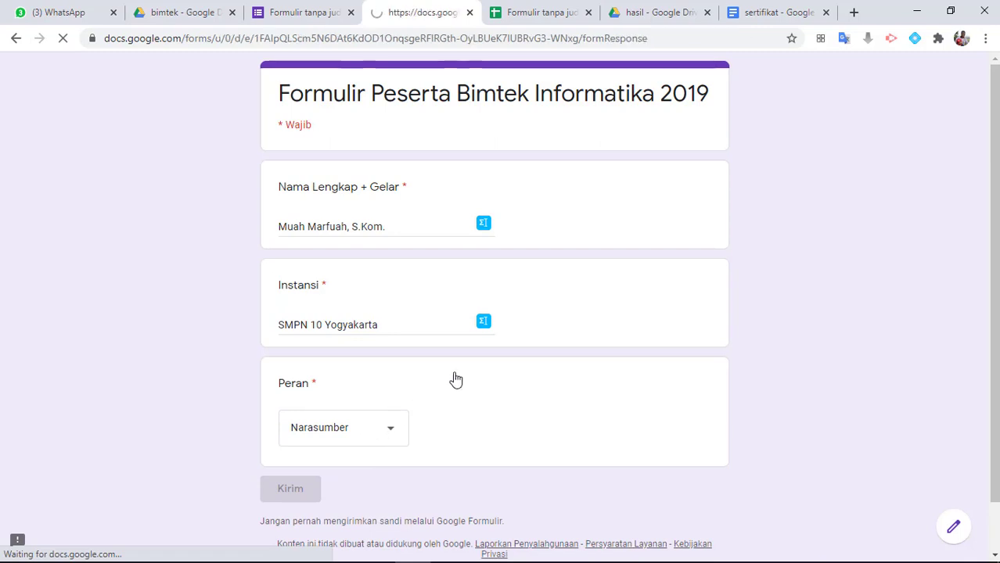
Check the merge status and certificate links for the new responses in the response spreadsheet
left_click(524, 13)
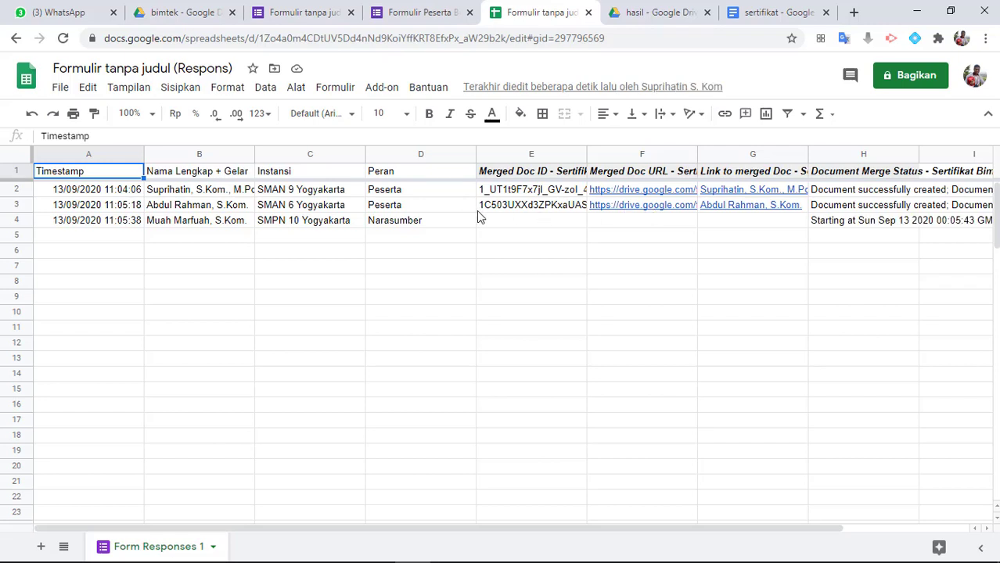
mouse_move(767, 213)
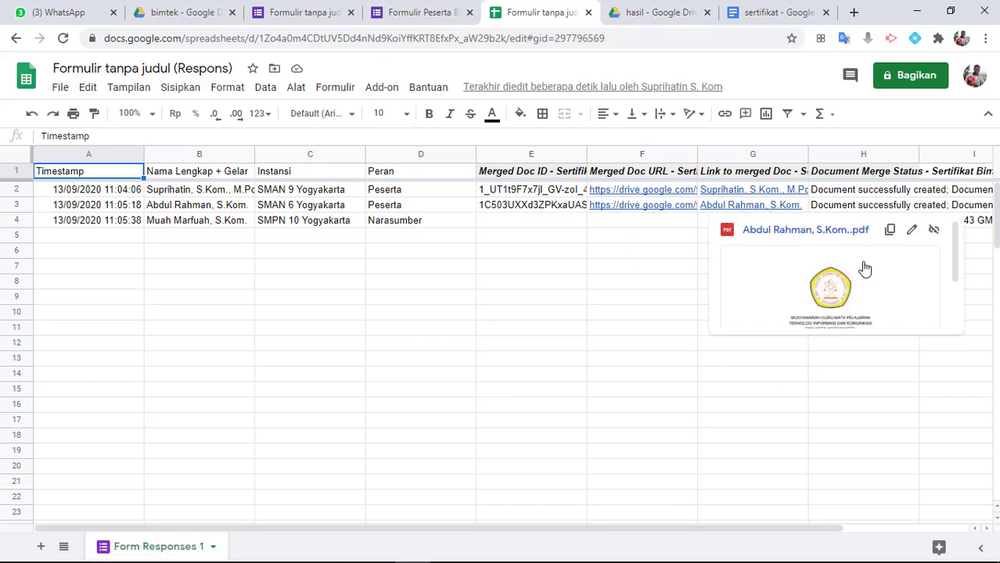
left_click(527, 237)
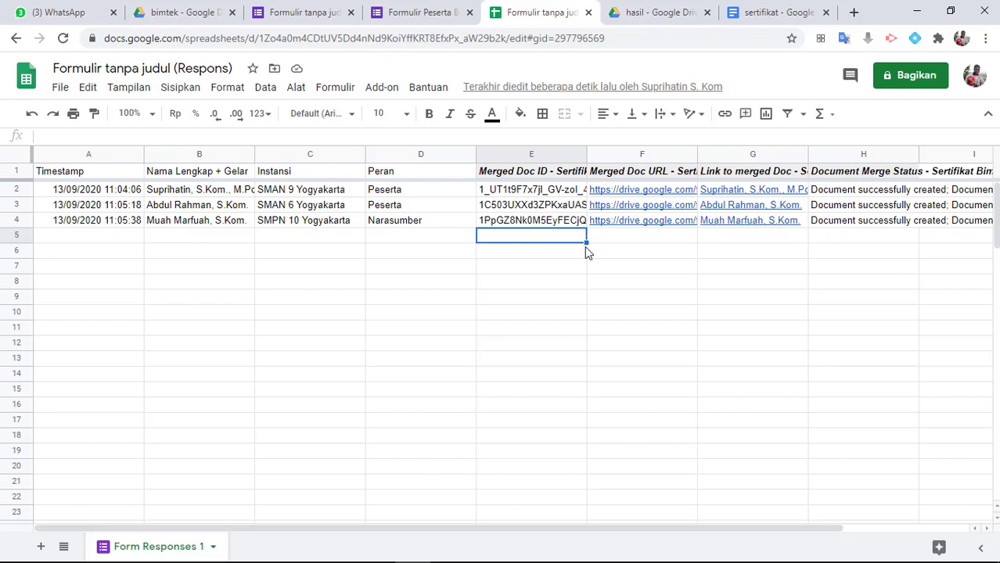
Review the SMPN 10 Yogyakarta Narasumber's certificate PDF in the hasil folder, checking the name, institution and role, and close its preview
left_click(637, 20)
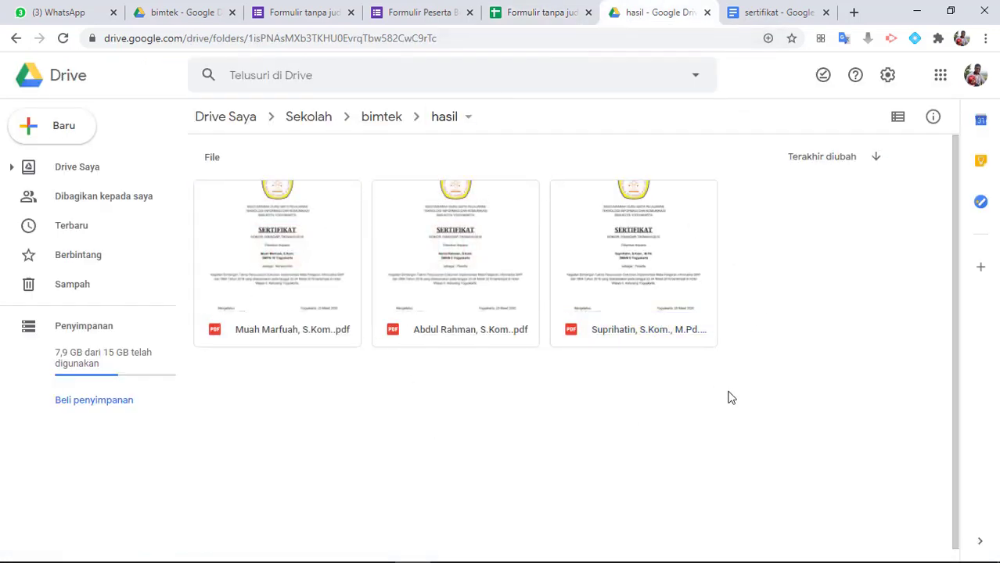
left_click_drag(729, 392, 447, 223)
left_click(346, 353)
left_click(283, 258)
double_click(283, 258)
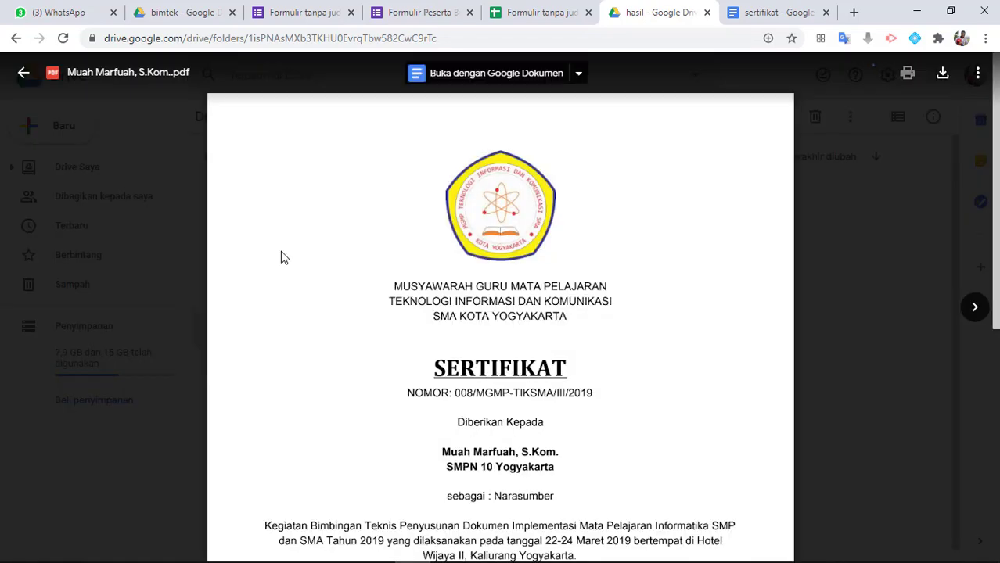
scroll(492, 401, "down", 3)
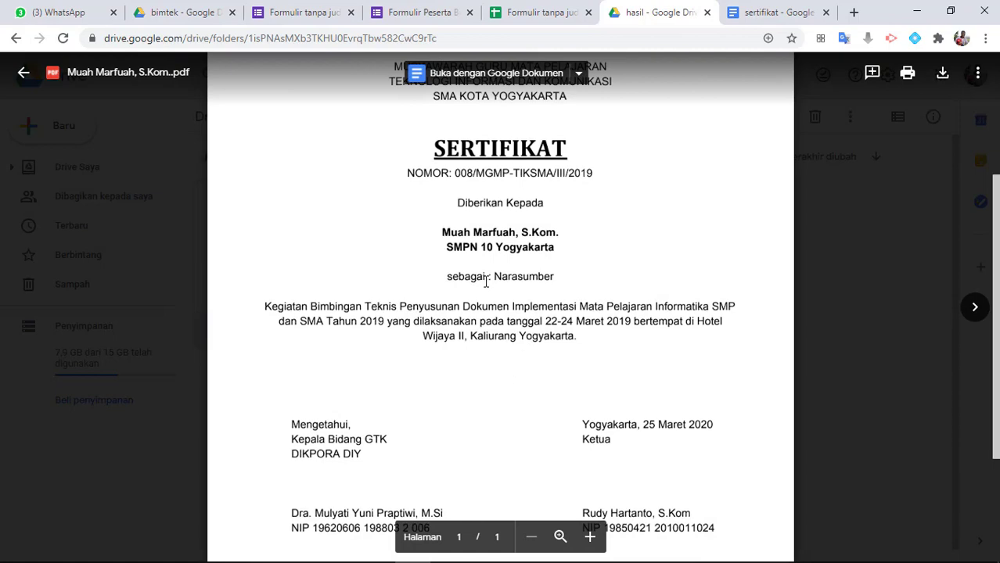
left_click_drag(444, 277, 645, 277)
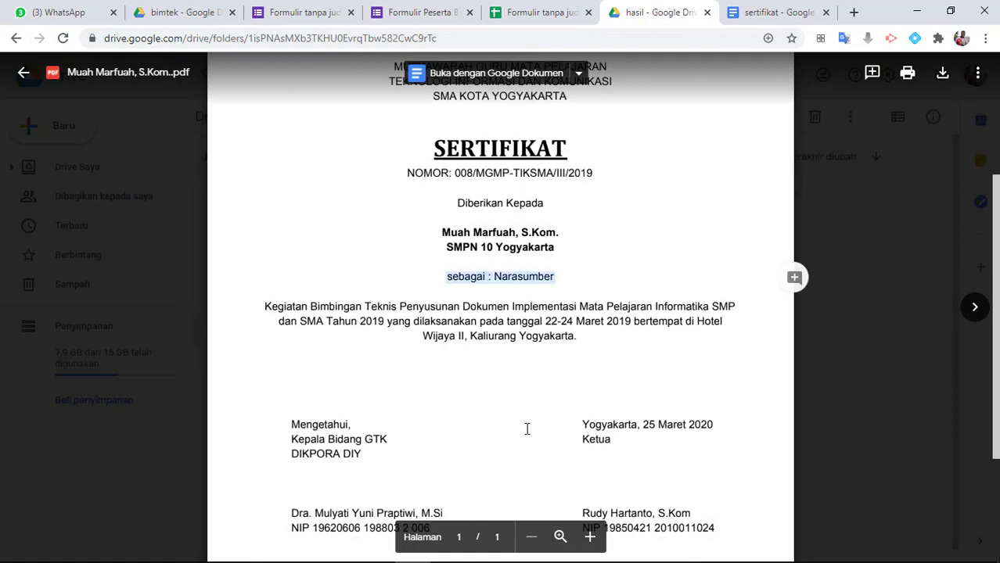
scroll(527, 428, "up", 3)
left_click(655, 303)
scroll(655, 303, "down", 3)
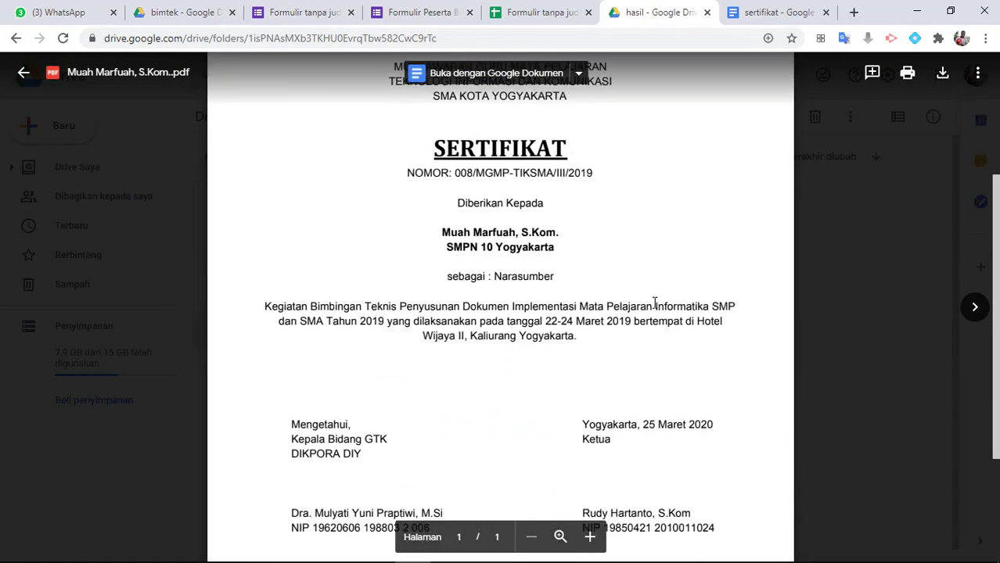
scroll(655, 302, "up", 3)
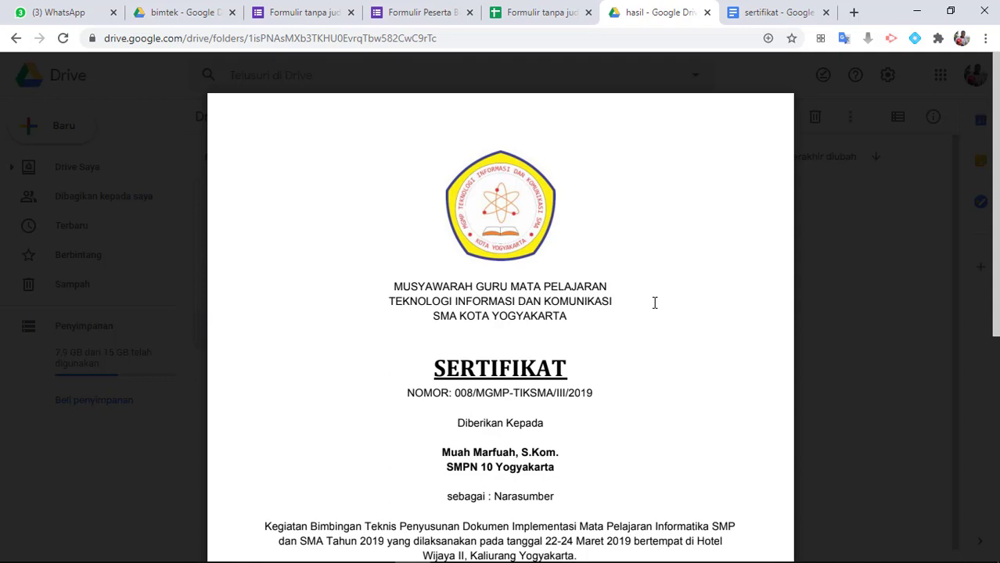
scroll(401, 276, "down", 1)
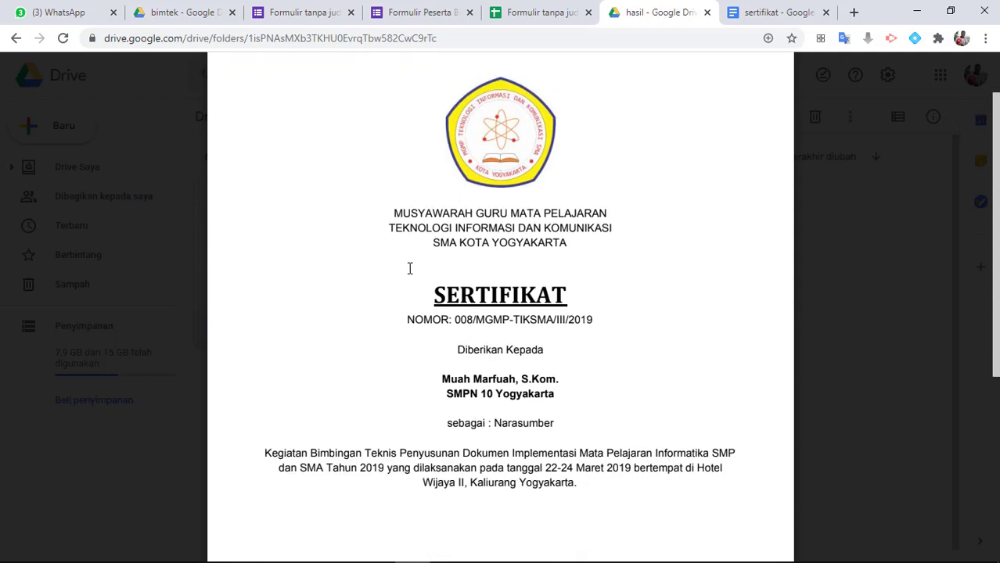
scroll(402, 250, "down", 1)
scroll(402, 250, "up", 1)
scroll(655, 274, "down", 5)
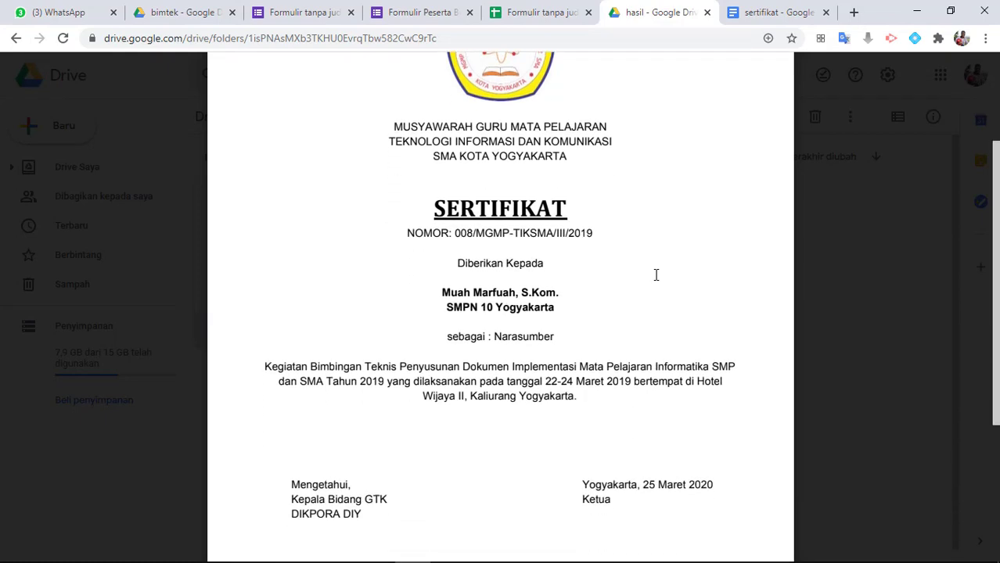
scroll(654, 274, "up", 5)
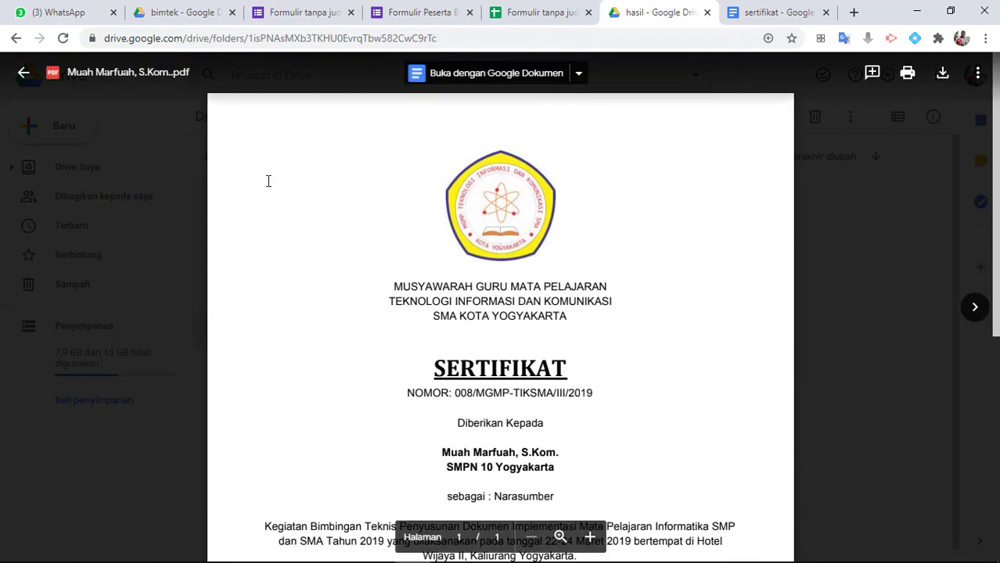
key("Escape")
Open the SMAN 6 Yogyakarta participant's certificate PDF and examine its name, institution, role and signature block
double_click(485, 245)
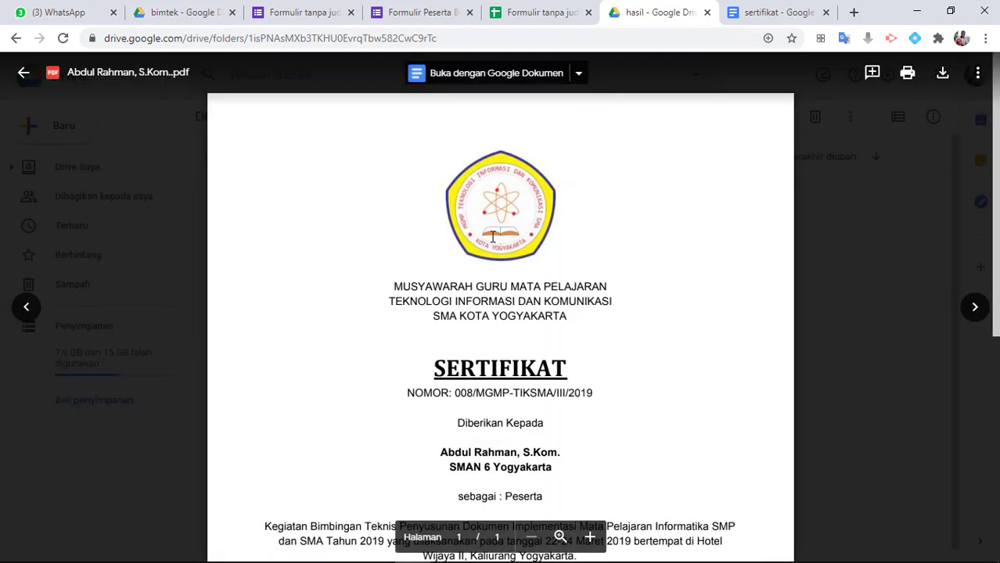
scroll(558, 357, "down", 5)
scroll(559, 358, "up", 2)
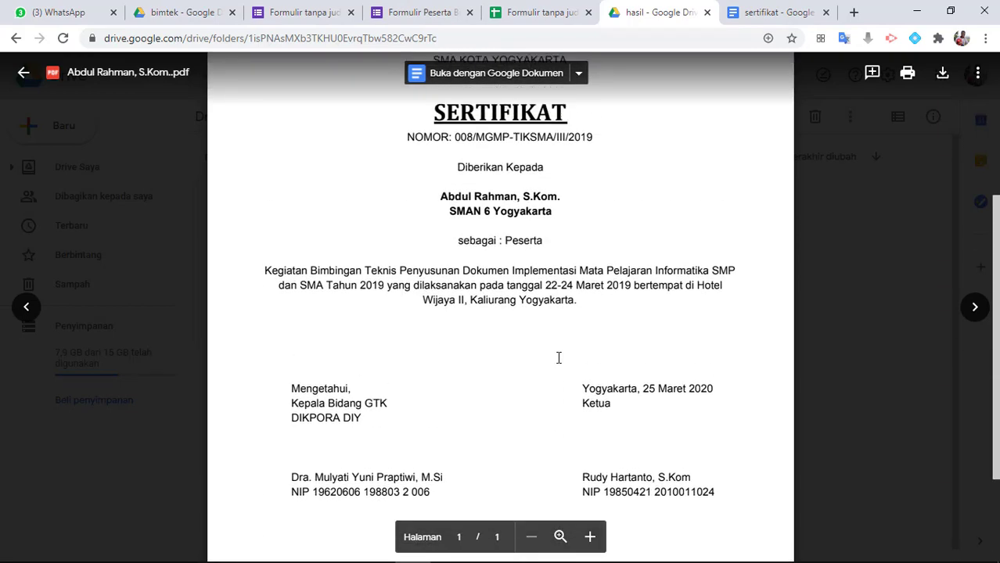
scroll(558, 358, "up", 2)
scroll(559, 358, "down", 1)
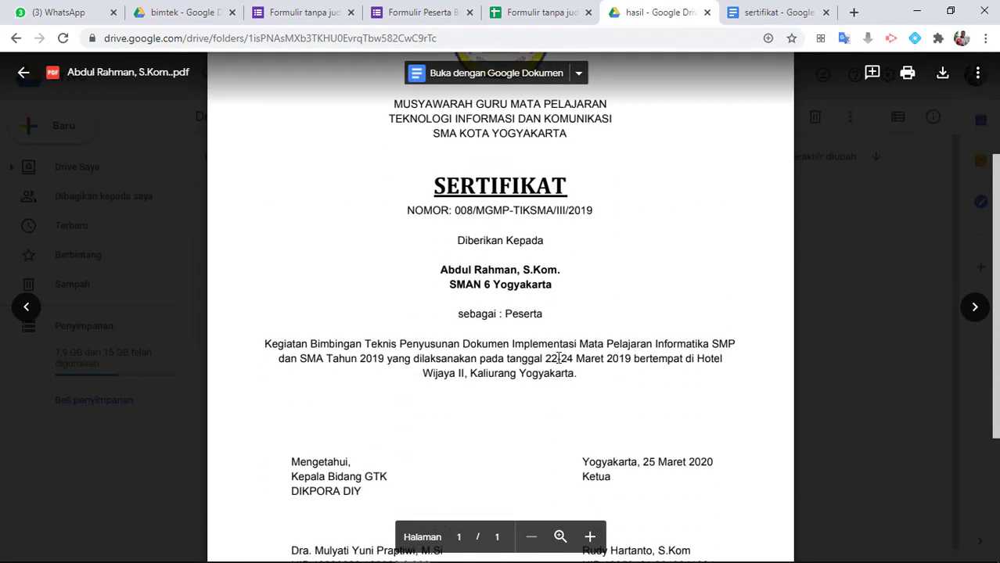